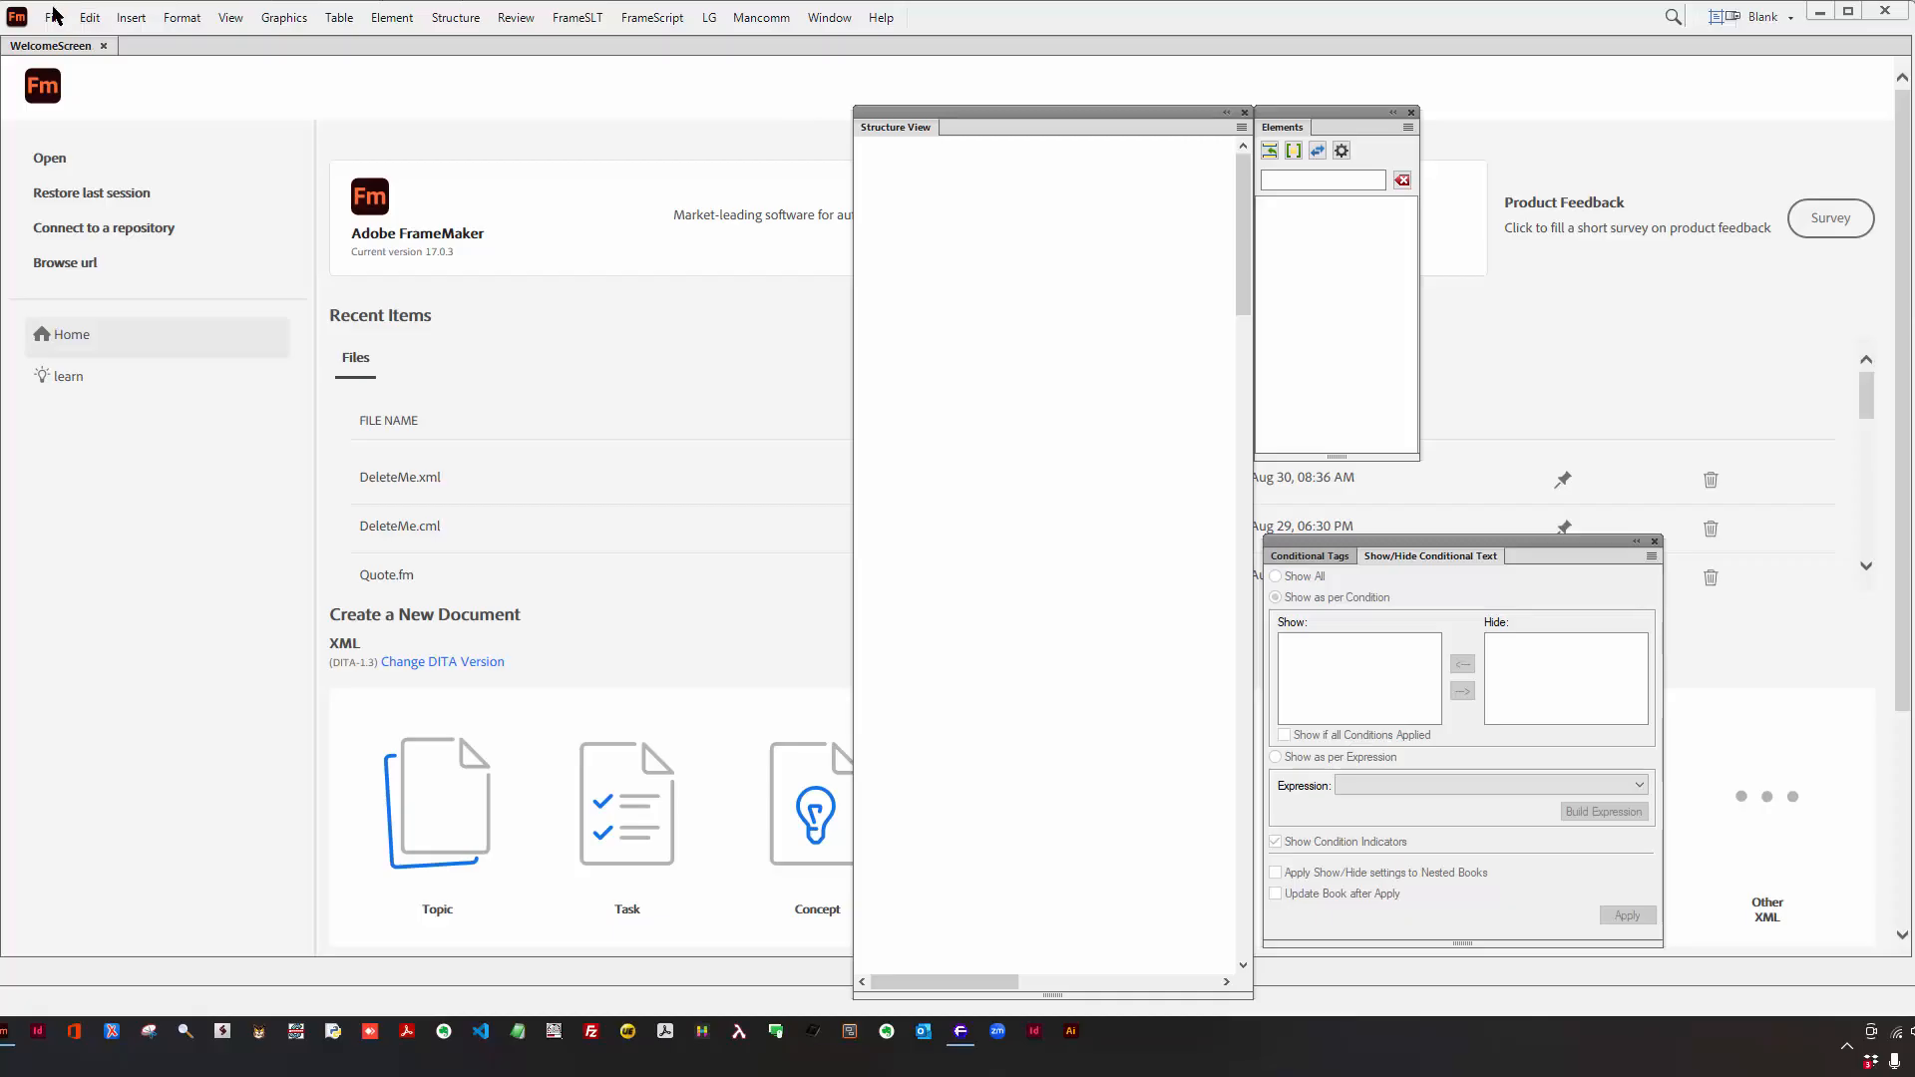
- Create a new DITA topic document
click(54, 14)
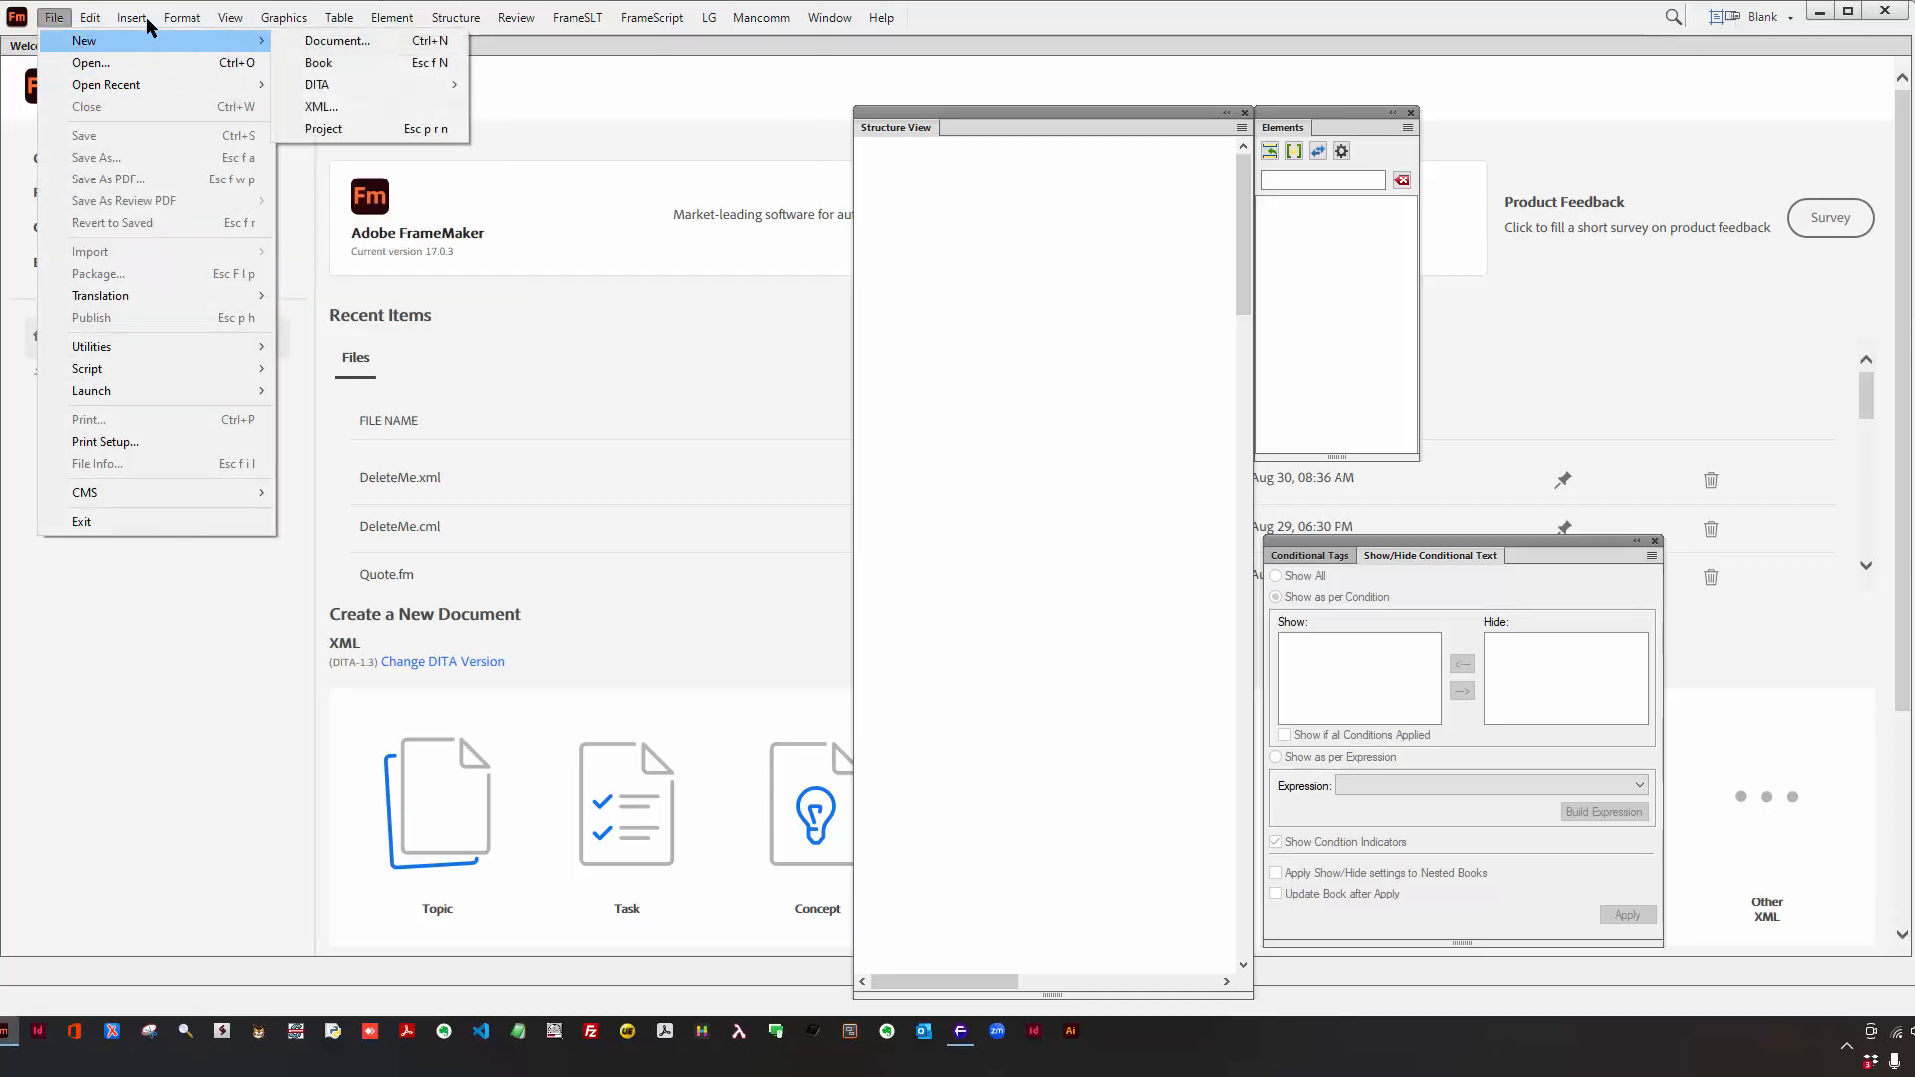
mouse_move(90, 42)
mouse_move(365, 84)
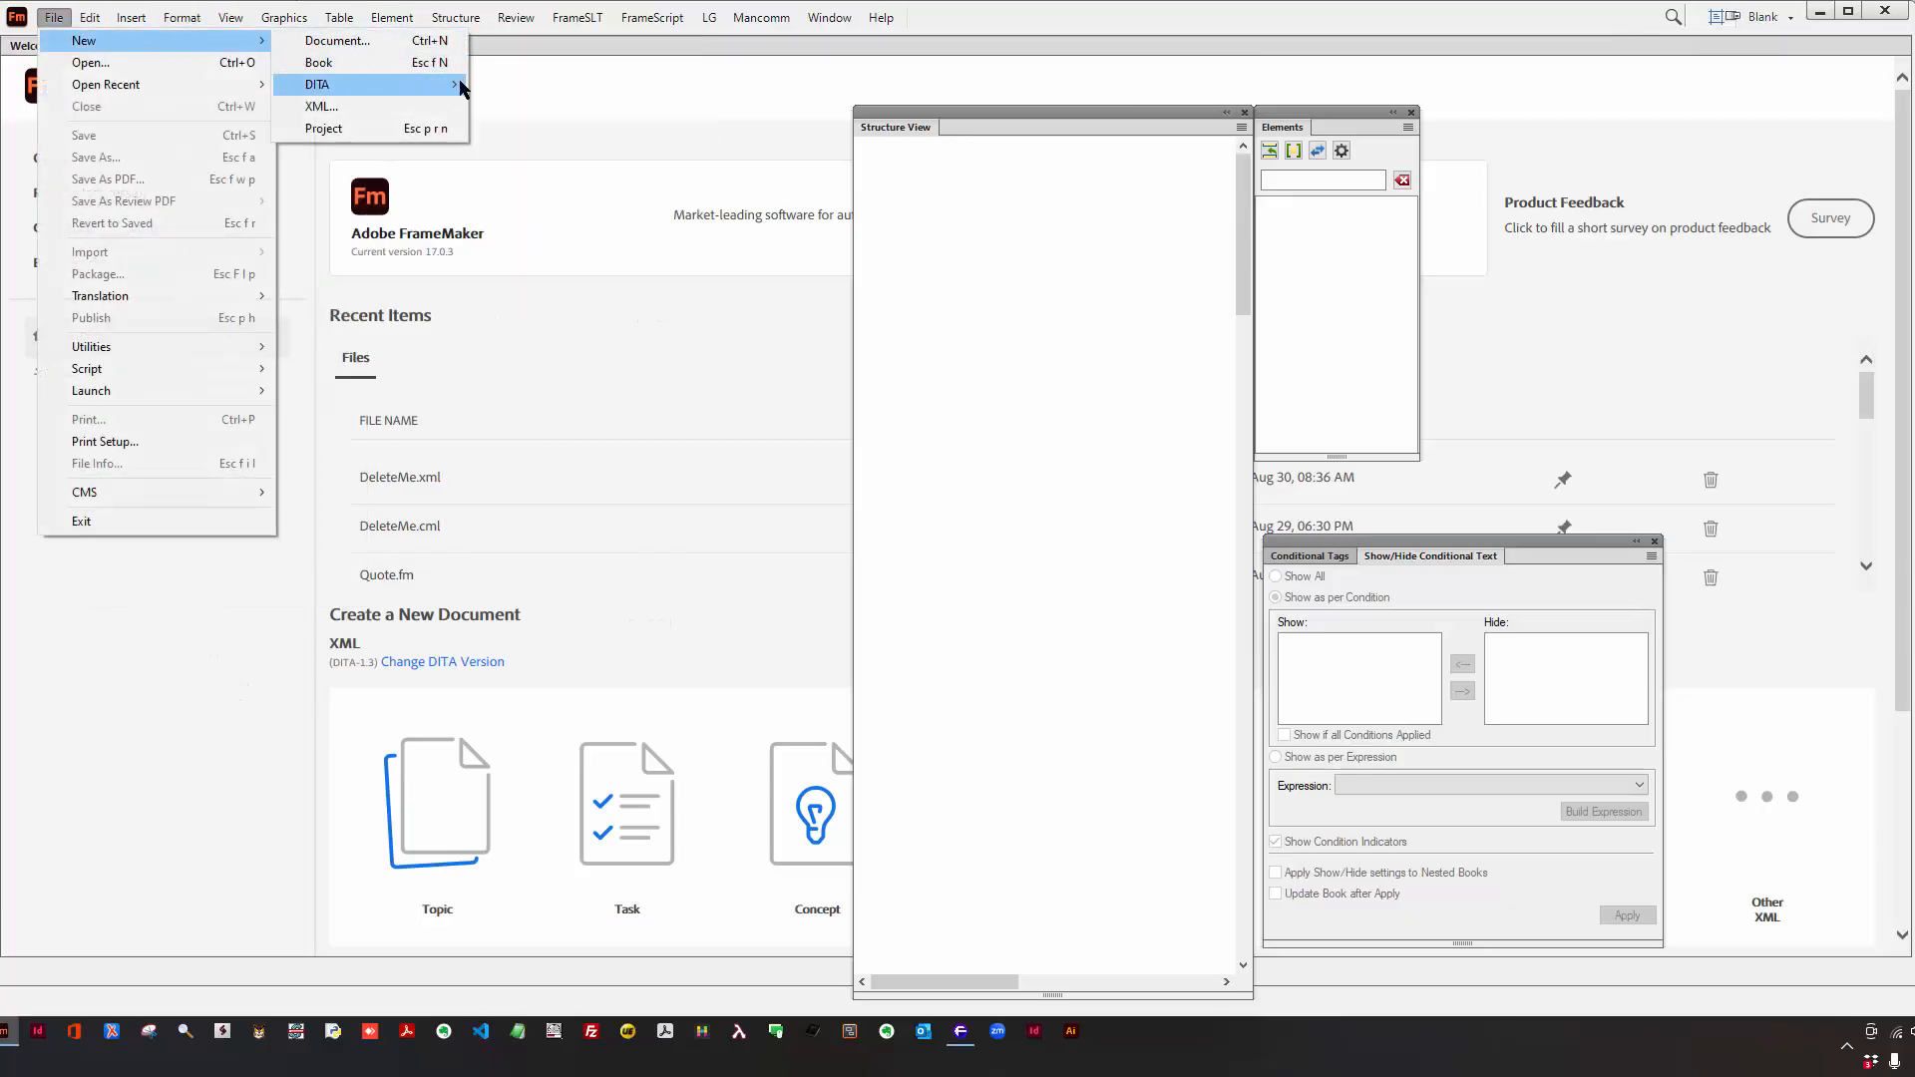
click(494, 88)
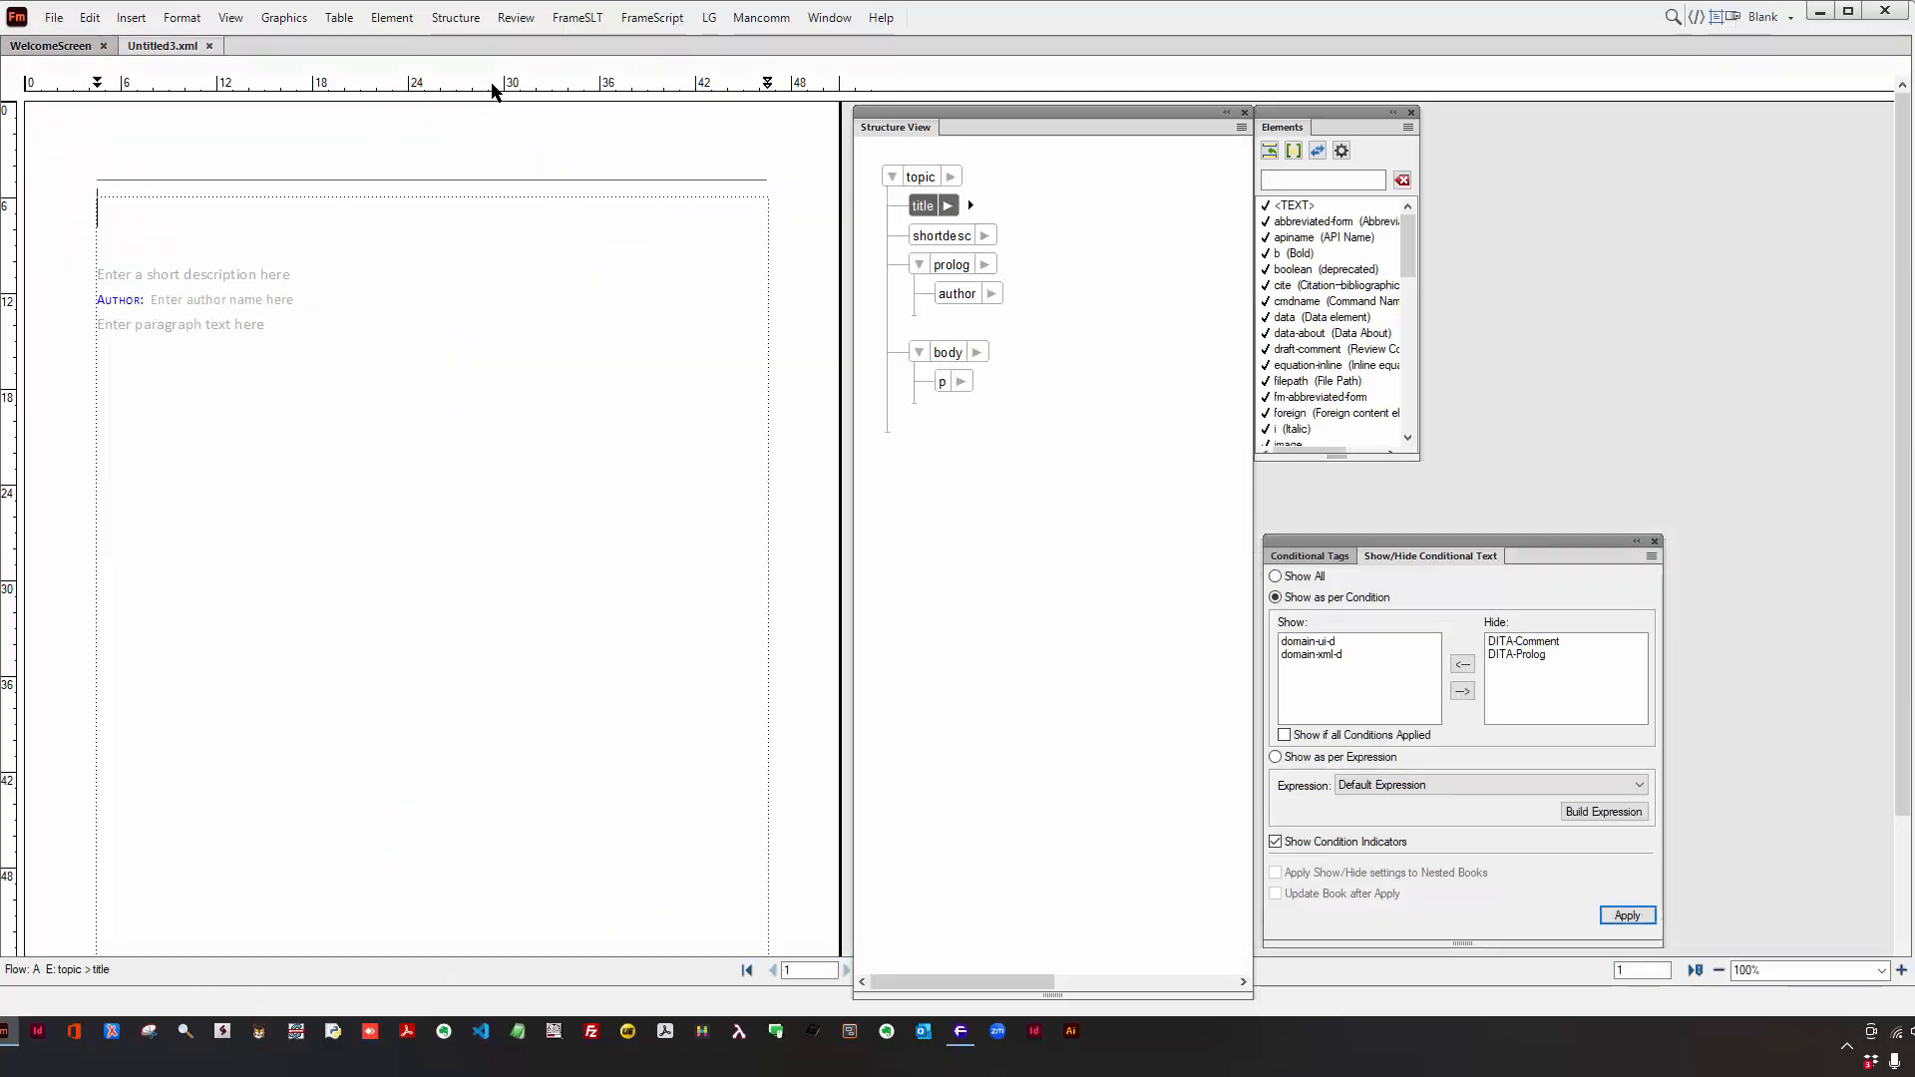
- Insert a table element after the paragraph in the topic's body, with 3 columns and 25 body rows
click(908, 388)
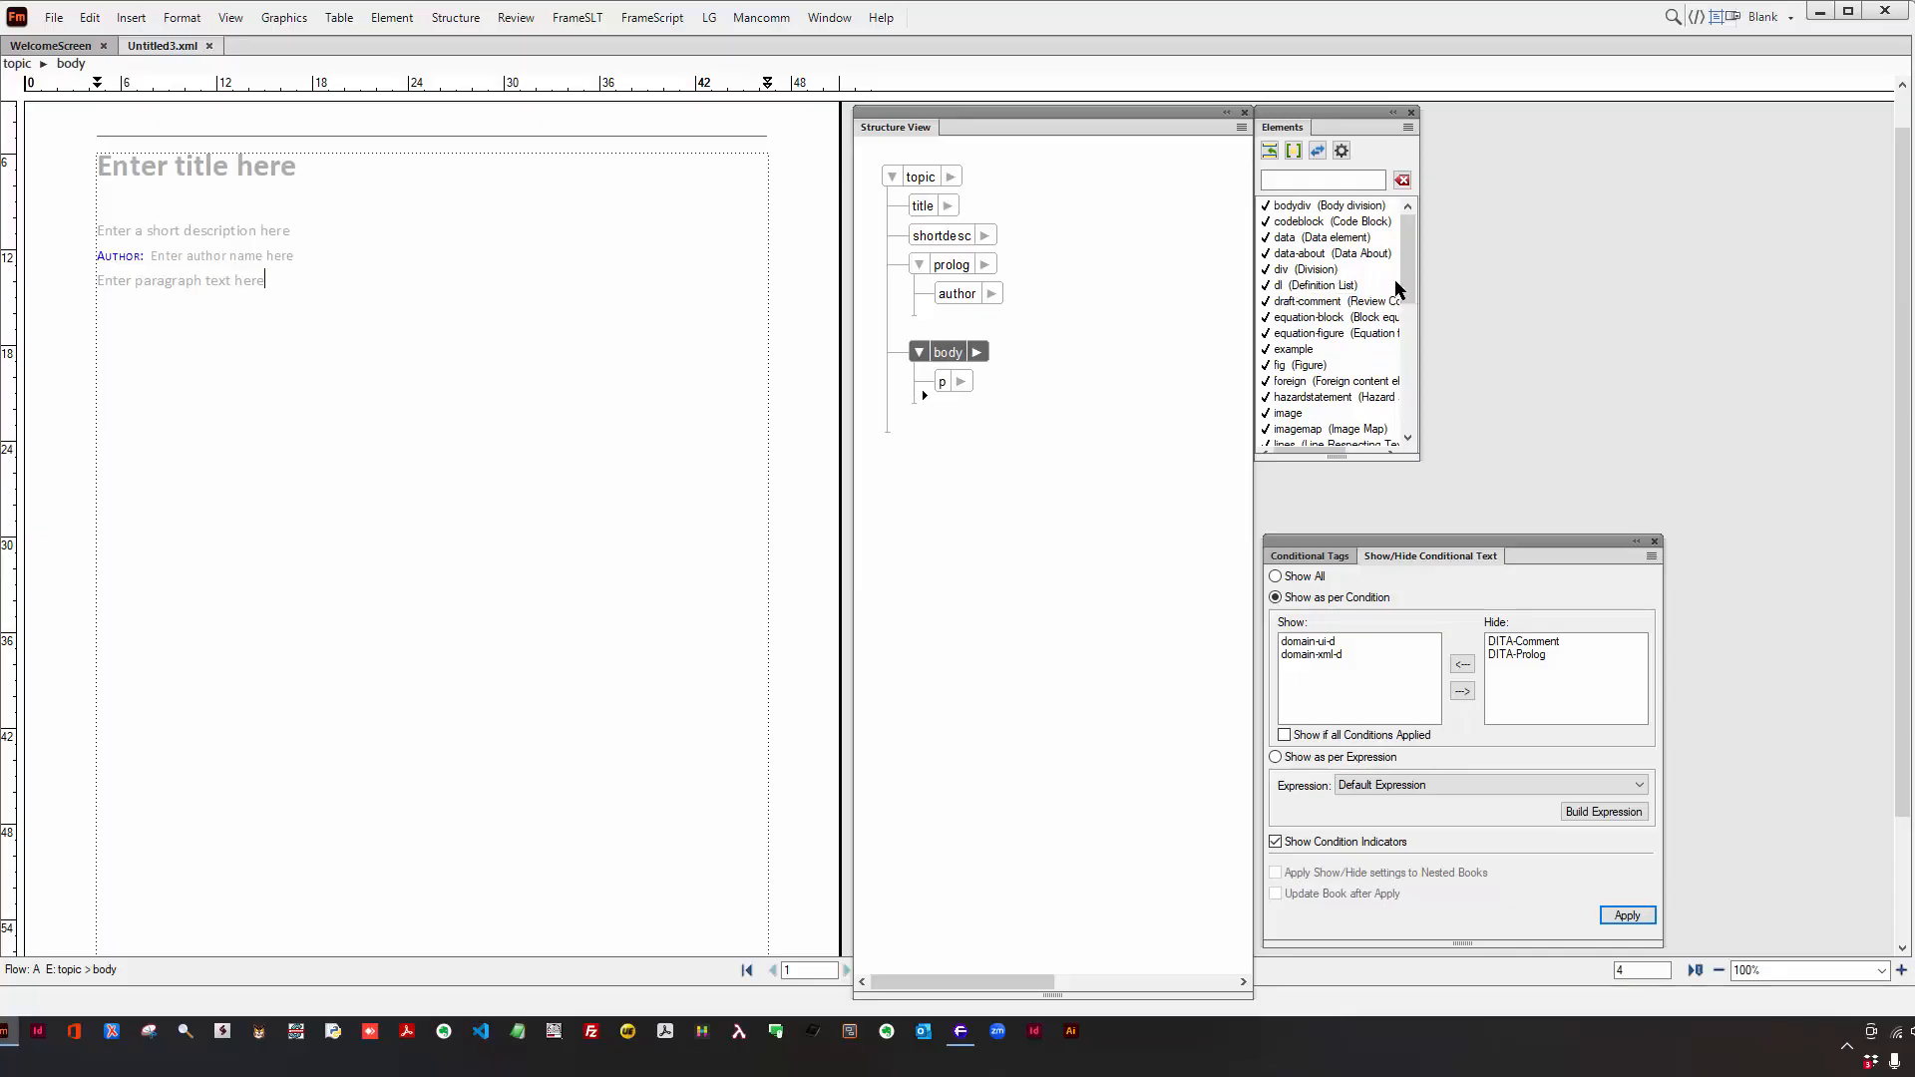
drag(1406, 274, 1409, 403)
click(1298, 397)
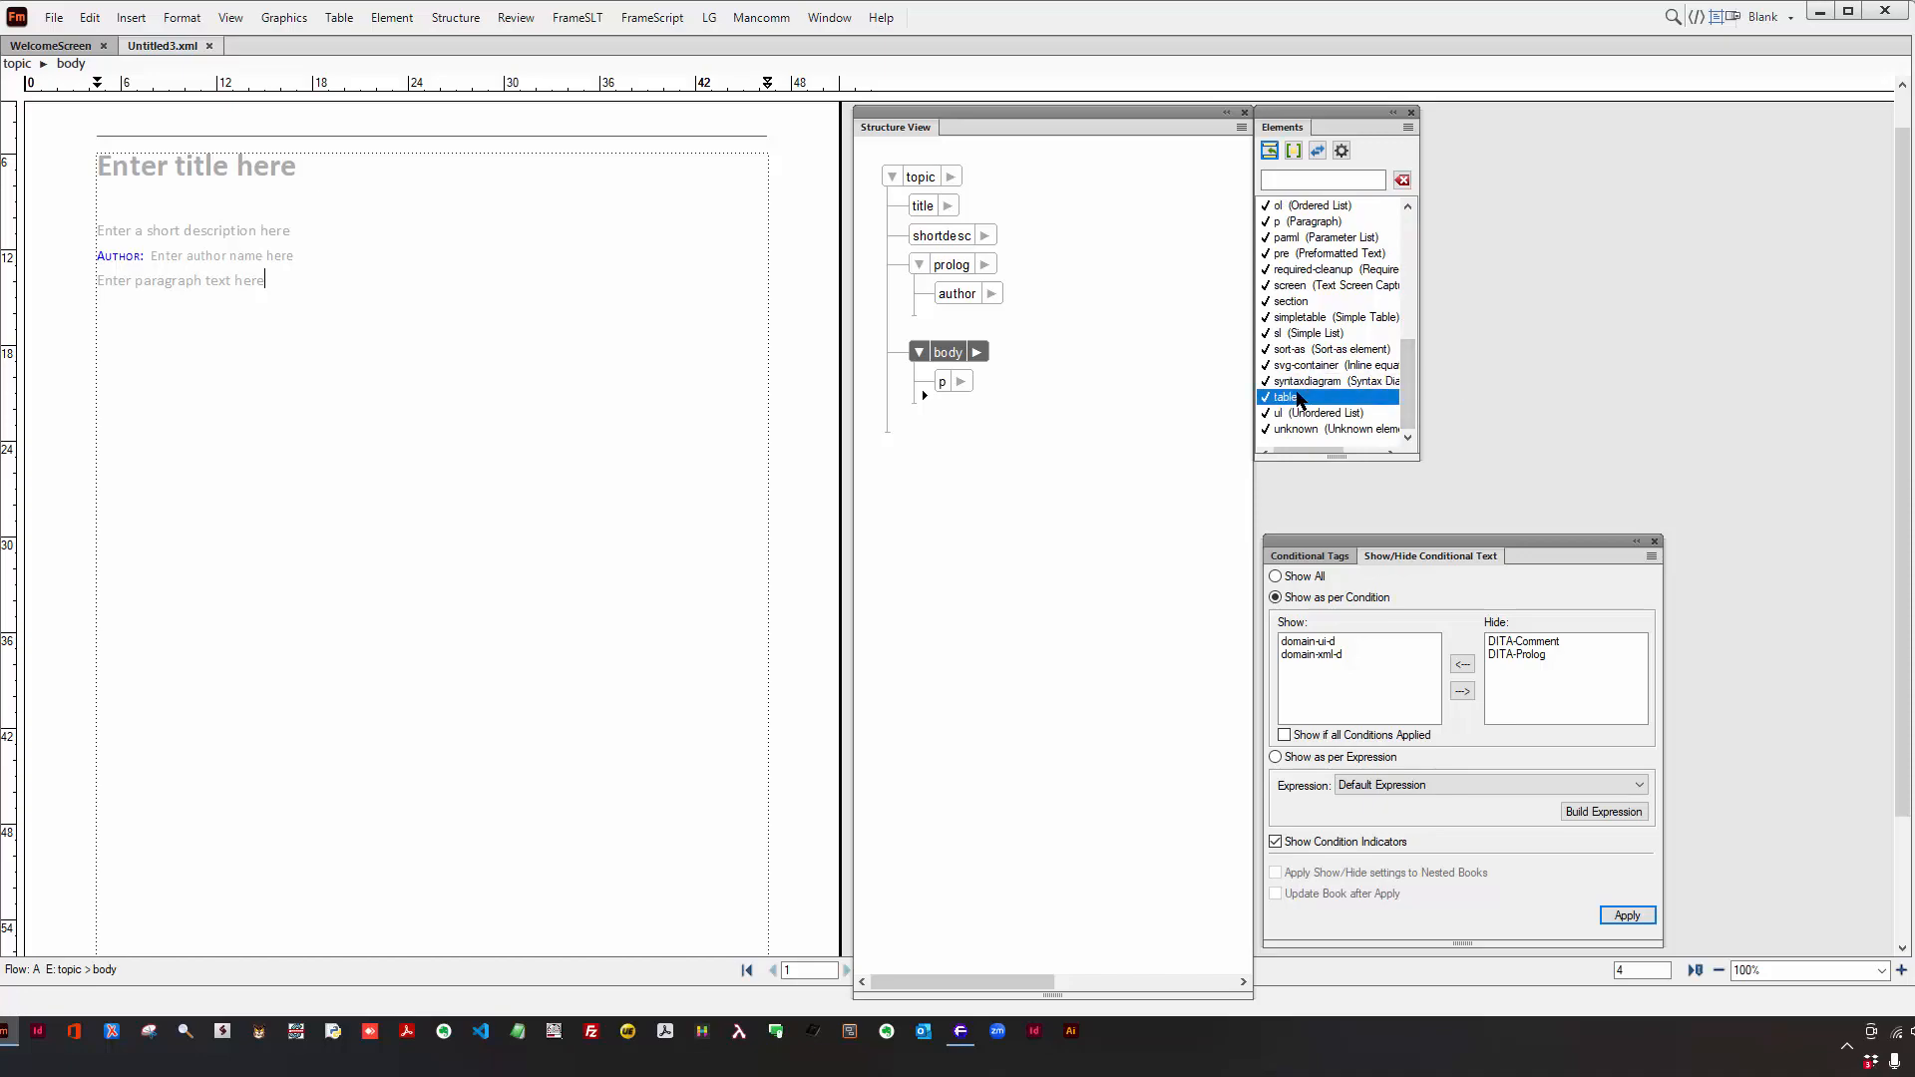
double_click(1298, 397)
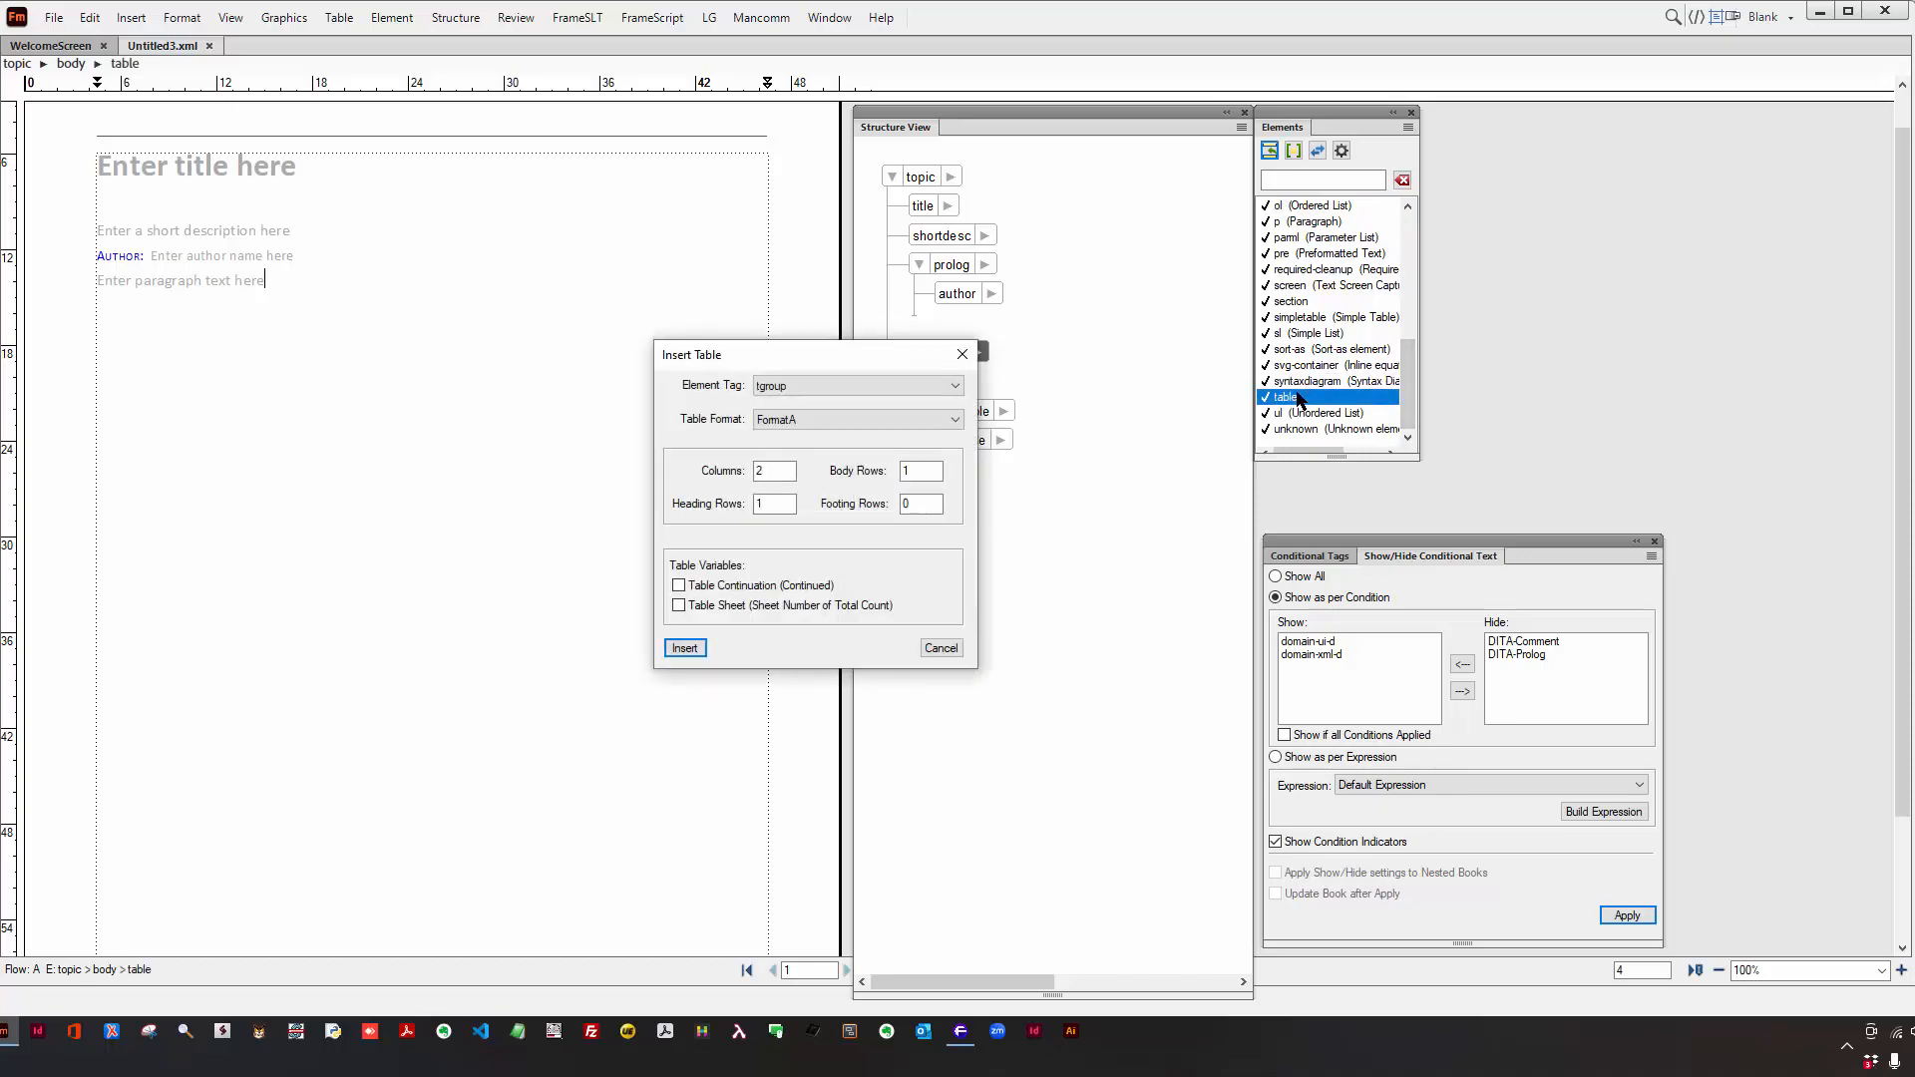
double_click(781, 469)
text(3)
double_click(916, 471)
text(25)
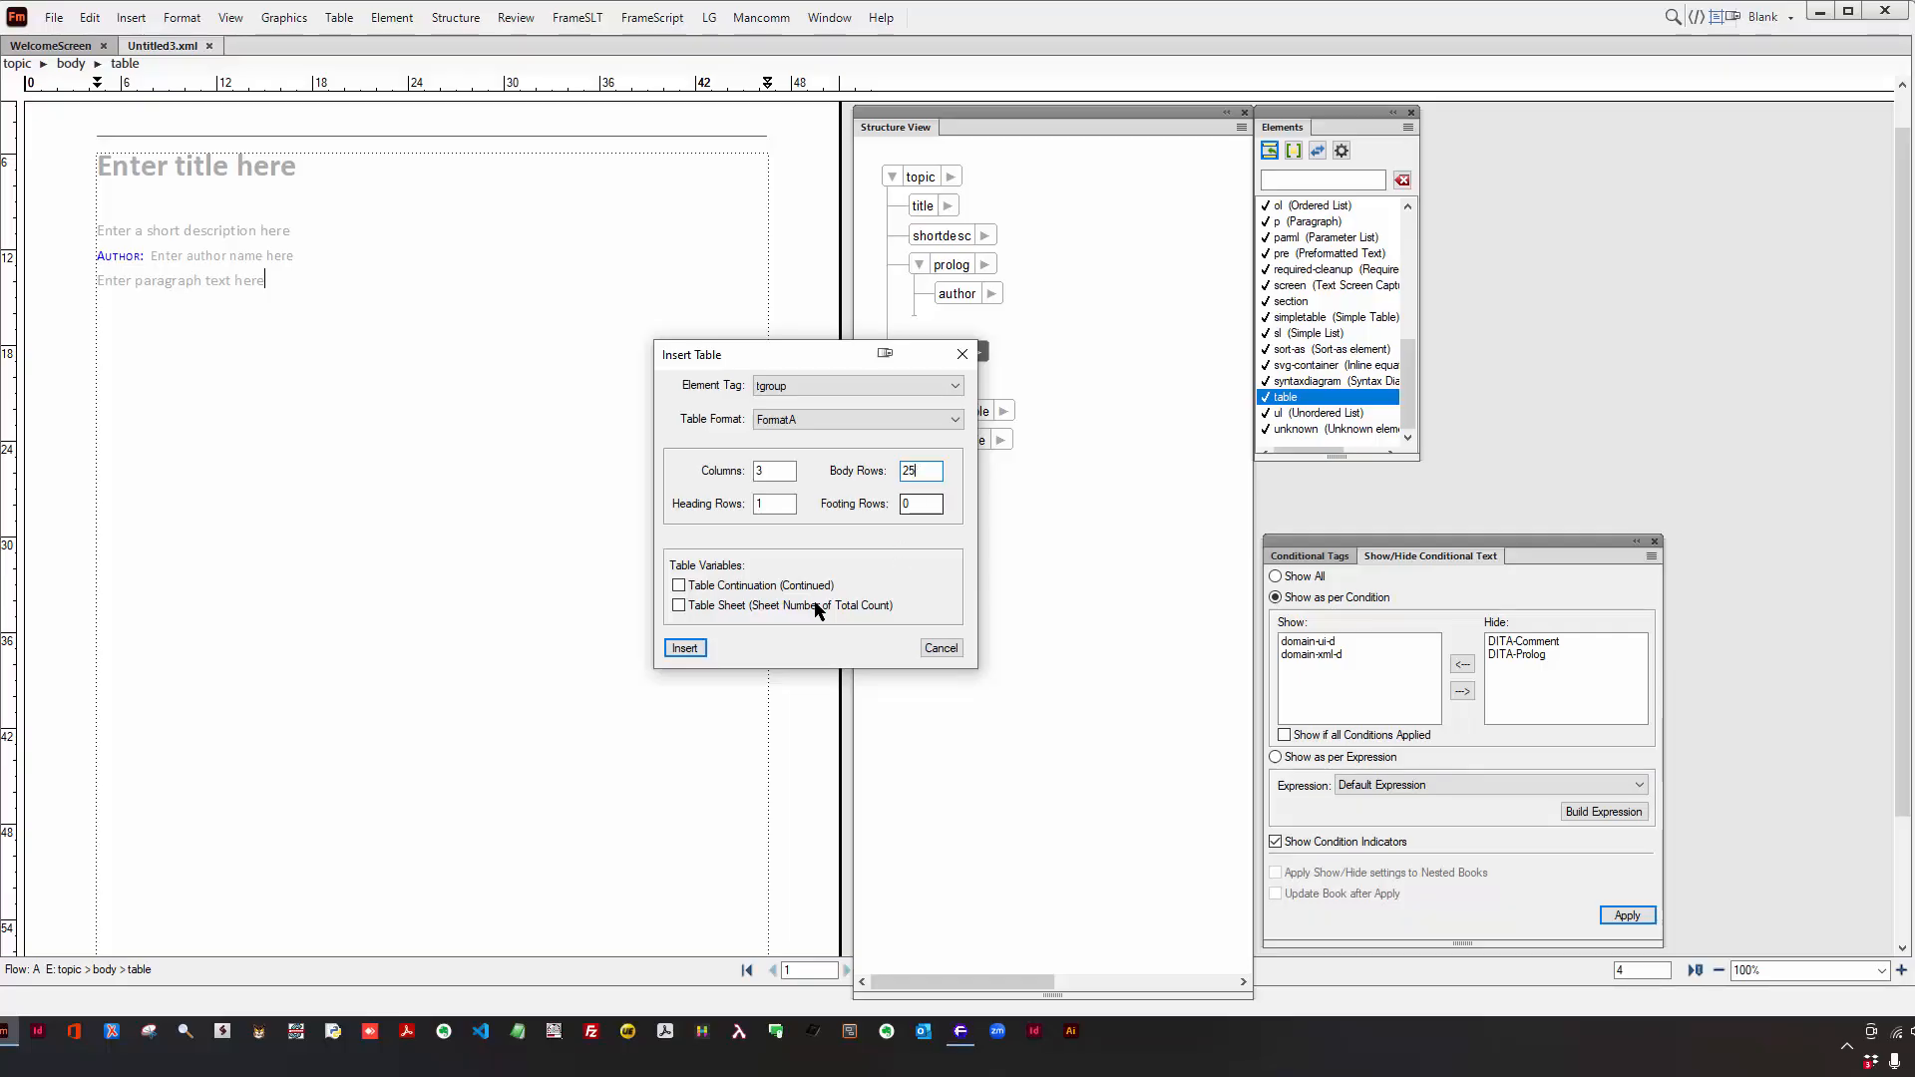
click(686, 649)
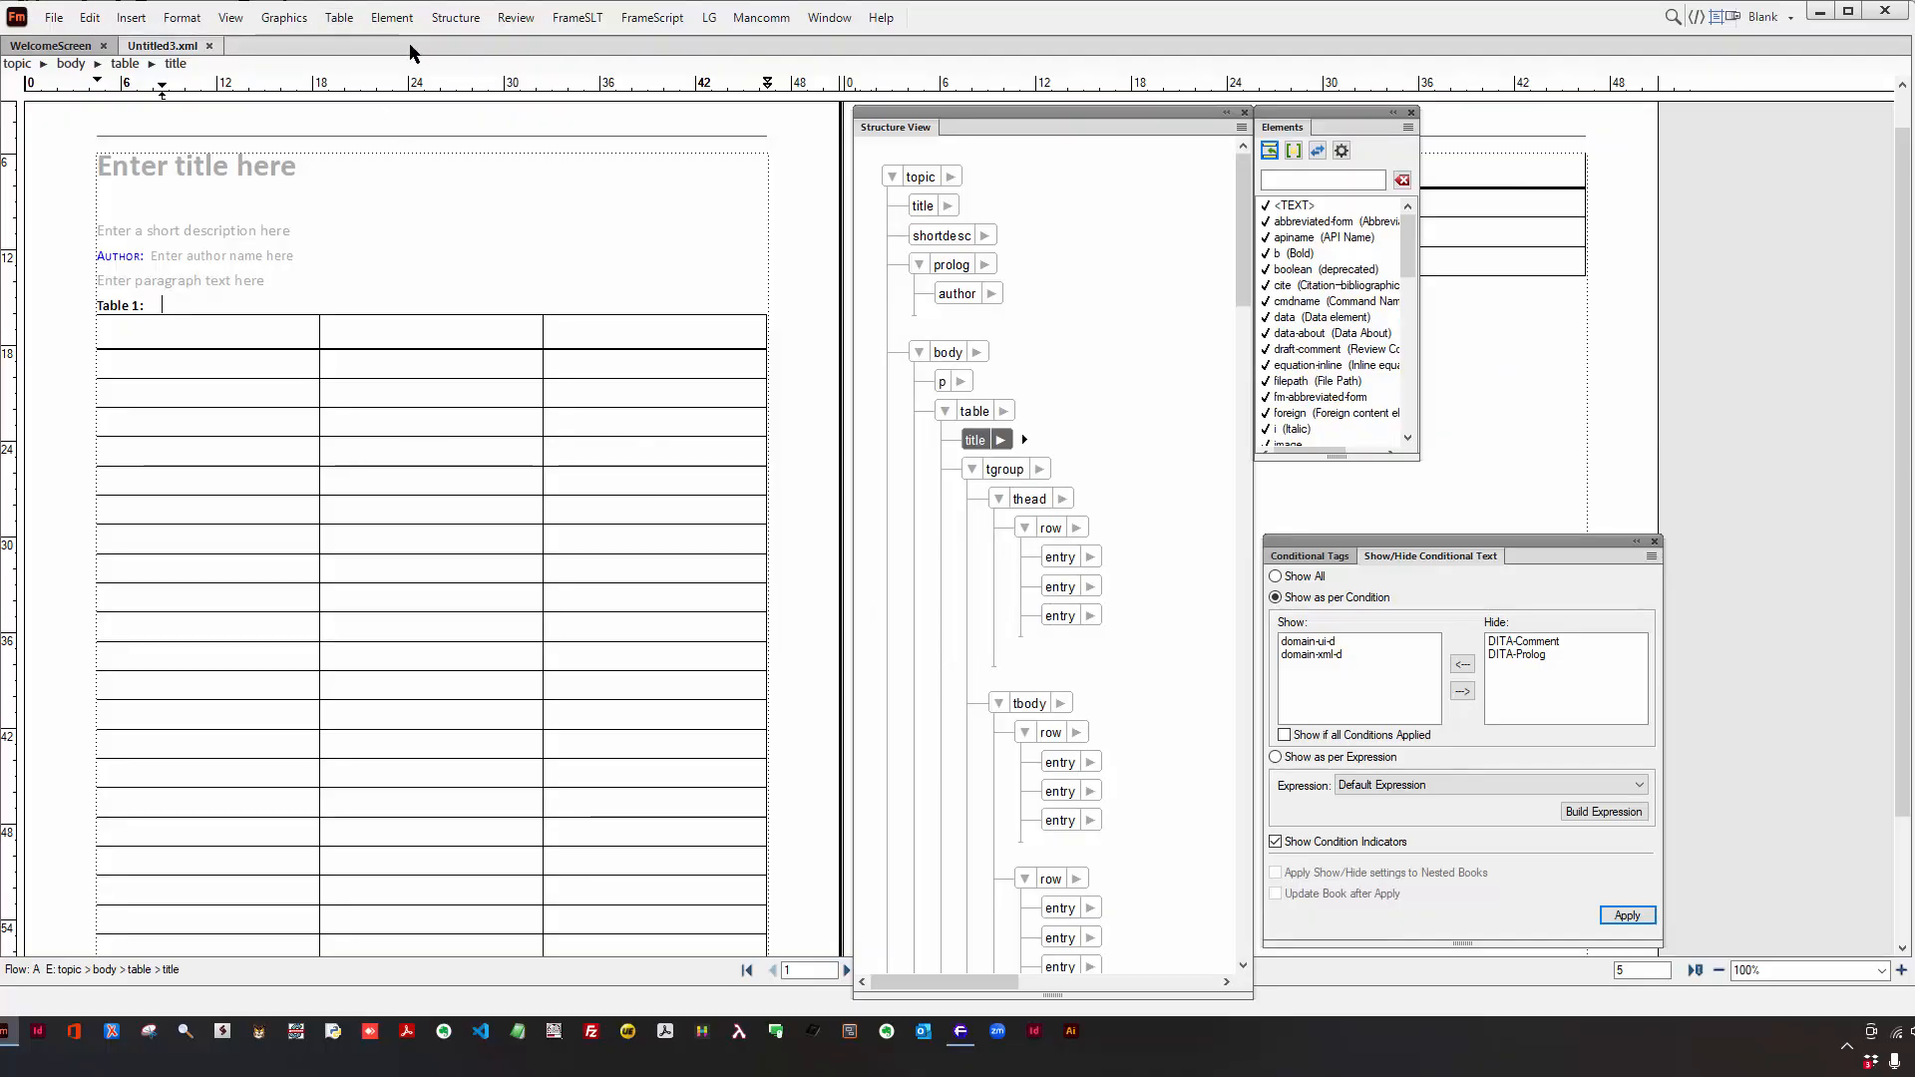
- Set the document's page scrolling to Vertical in the view options
click(230, 17)
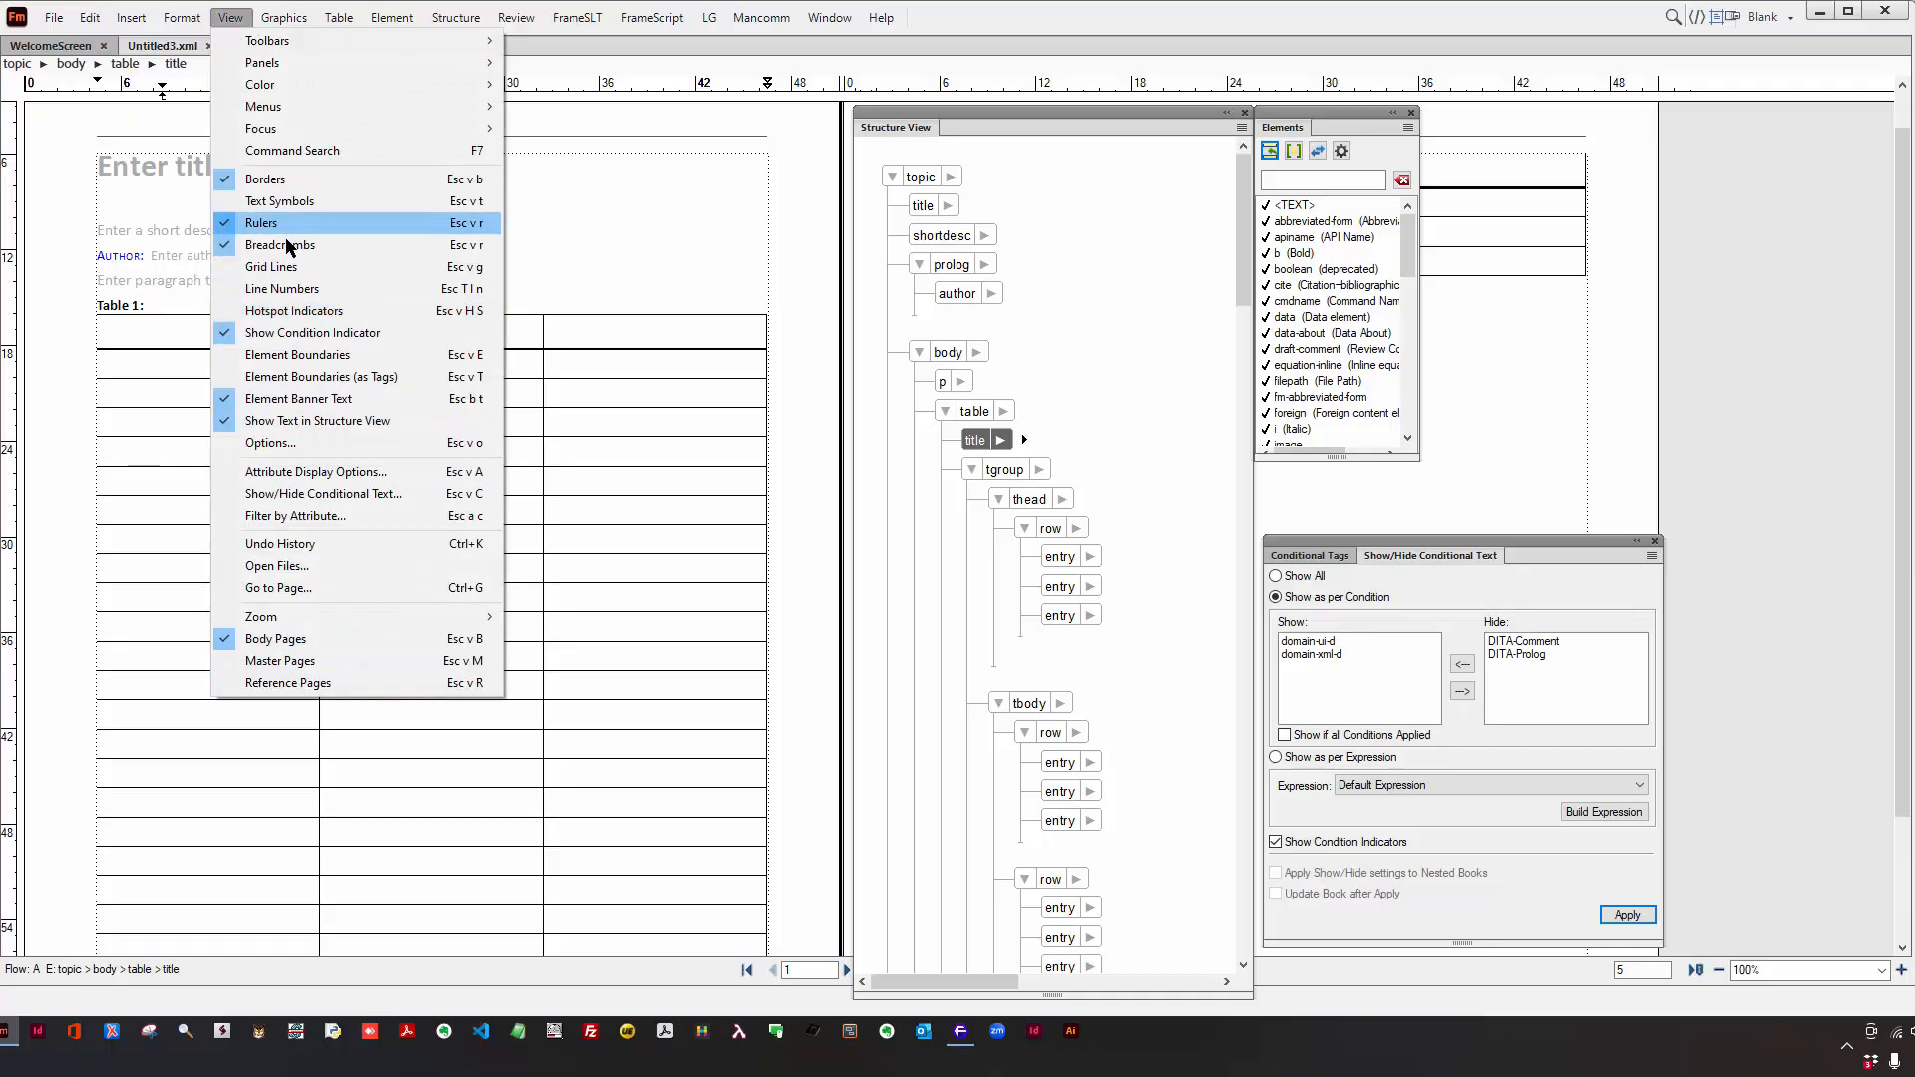
click(280, 442)
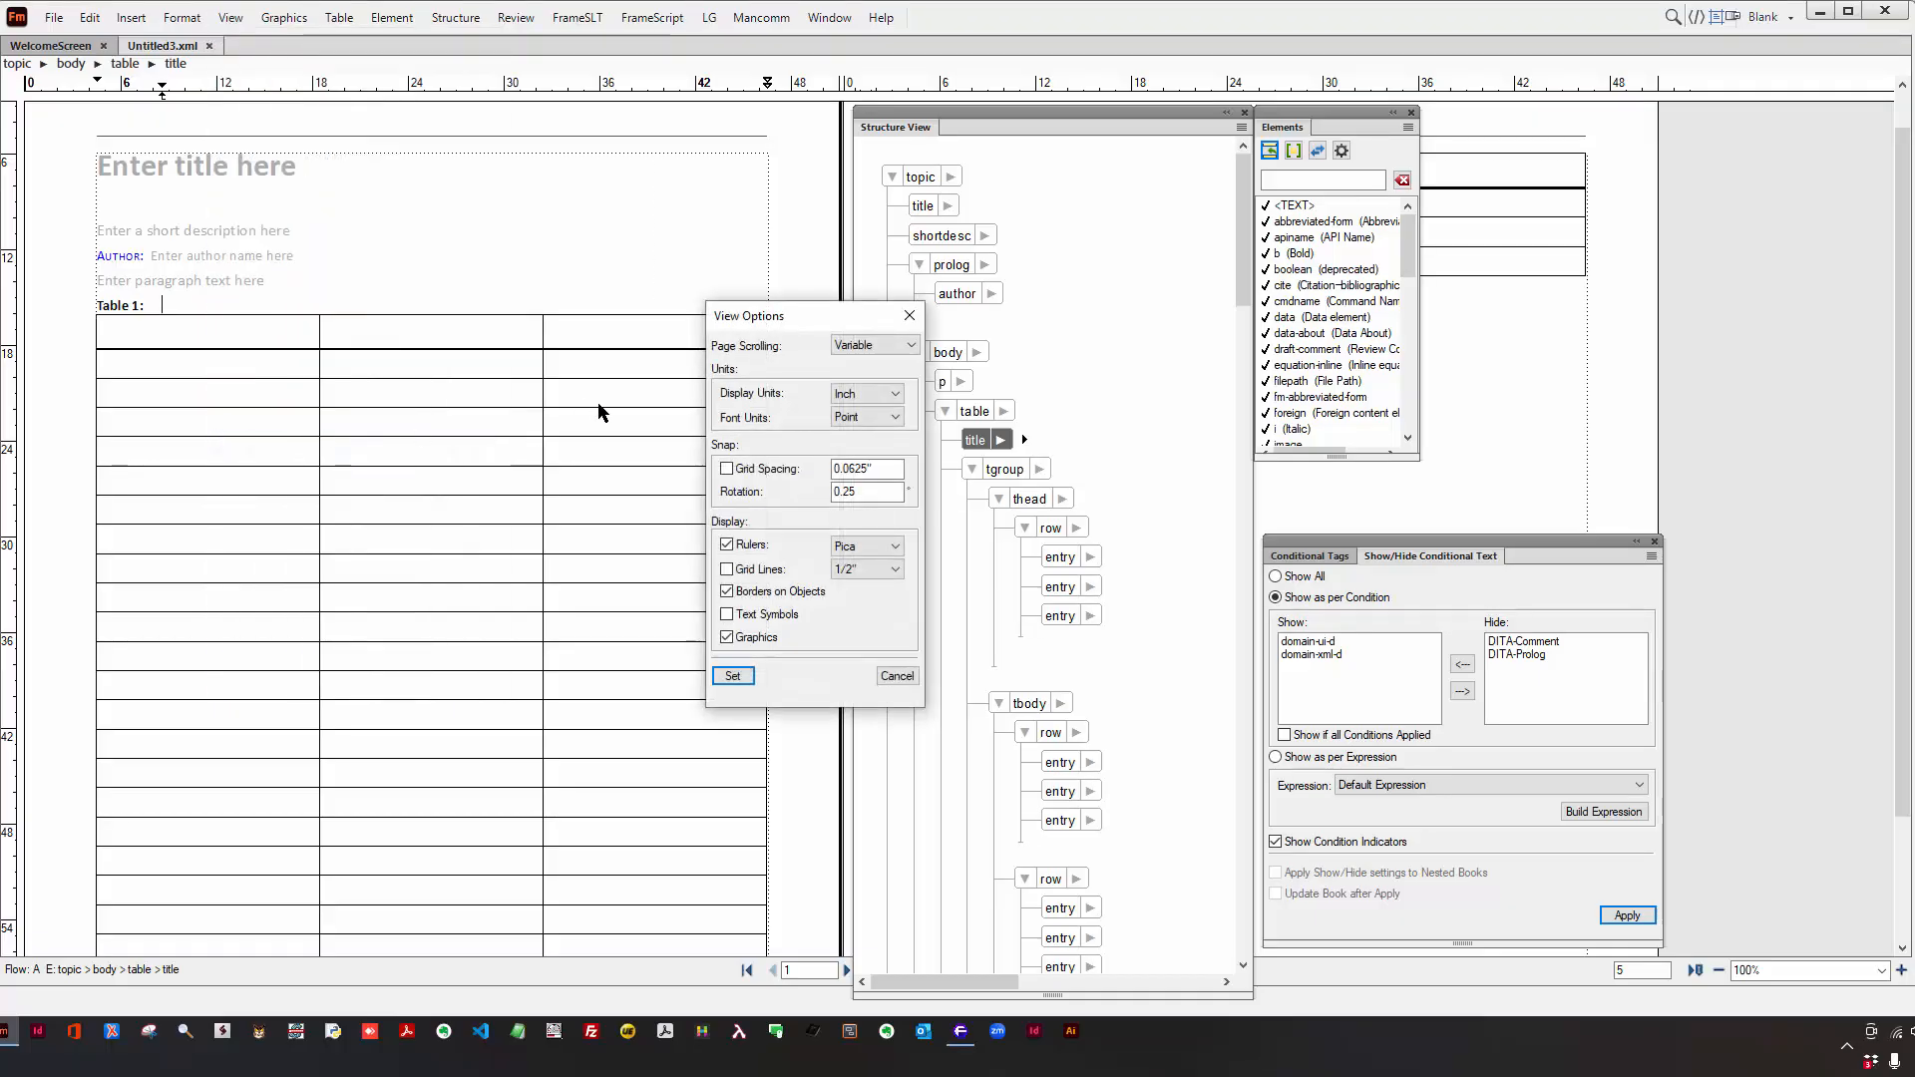
click(877, 343)
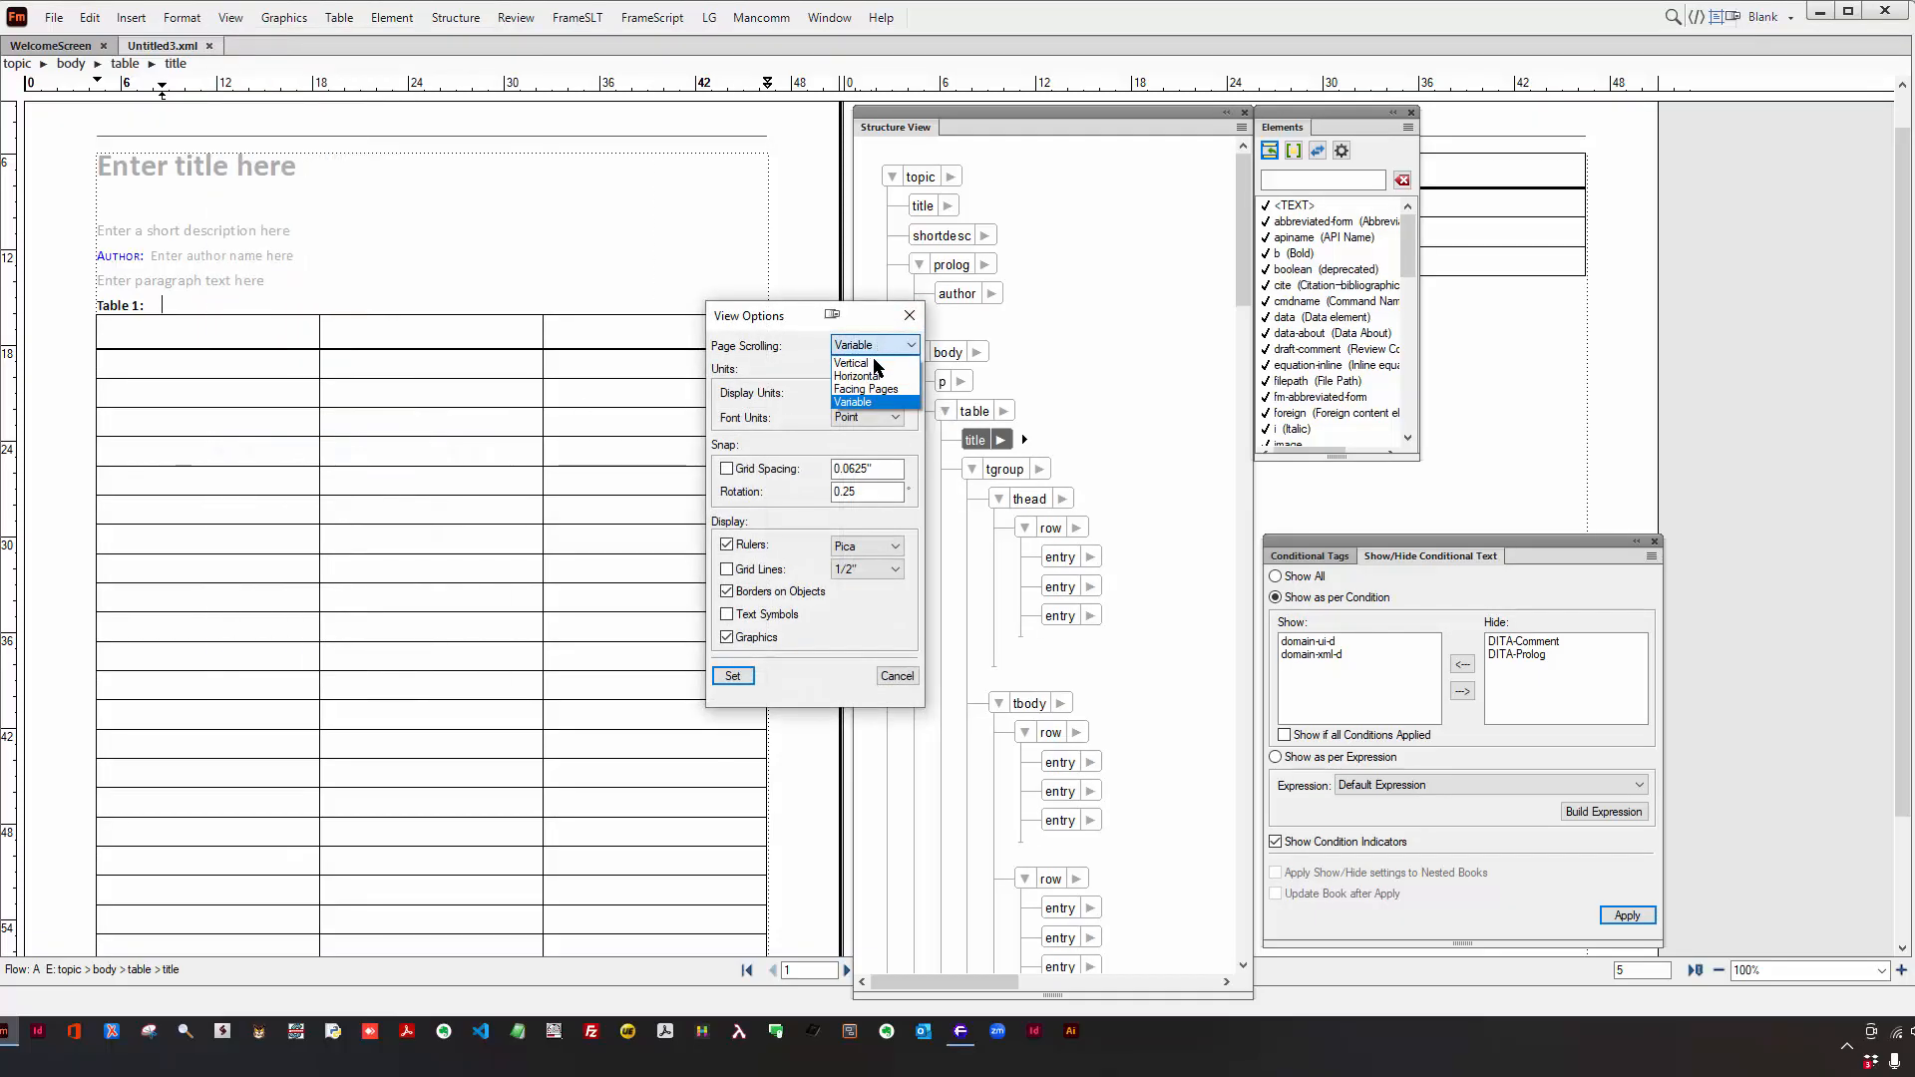
click(874, 361)
click(732, 676)
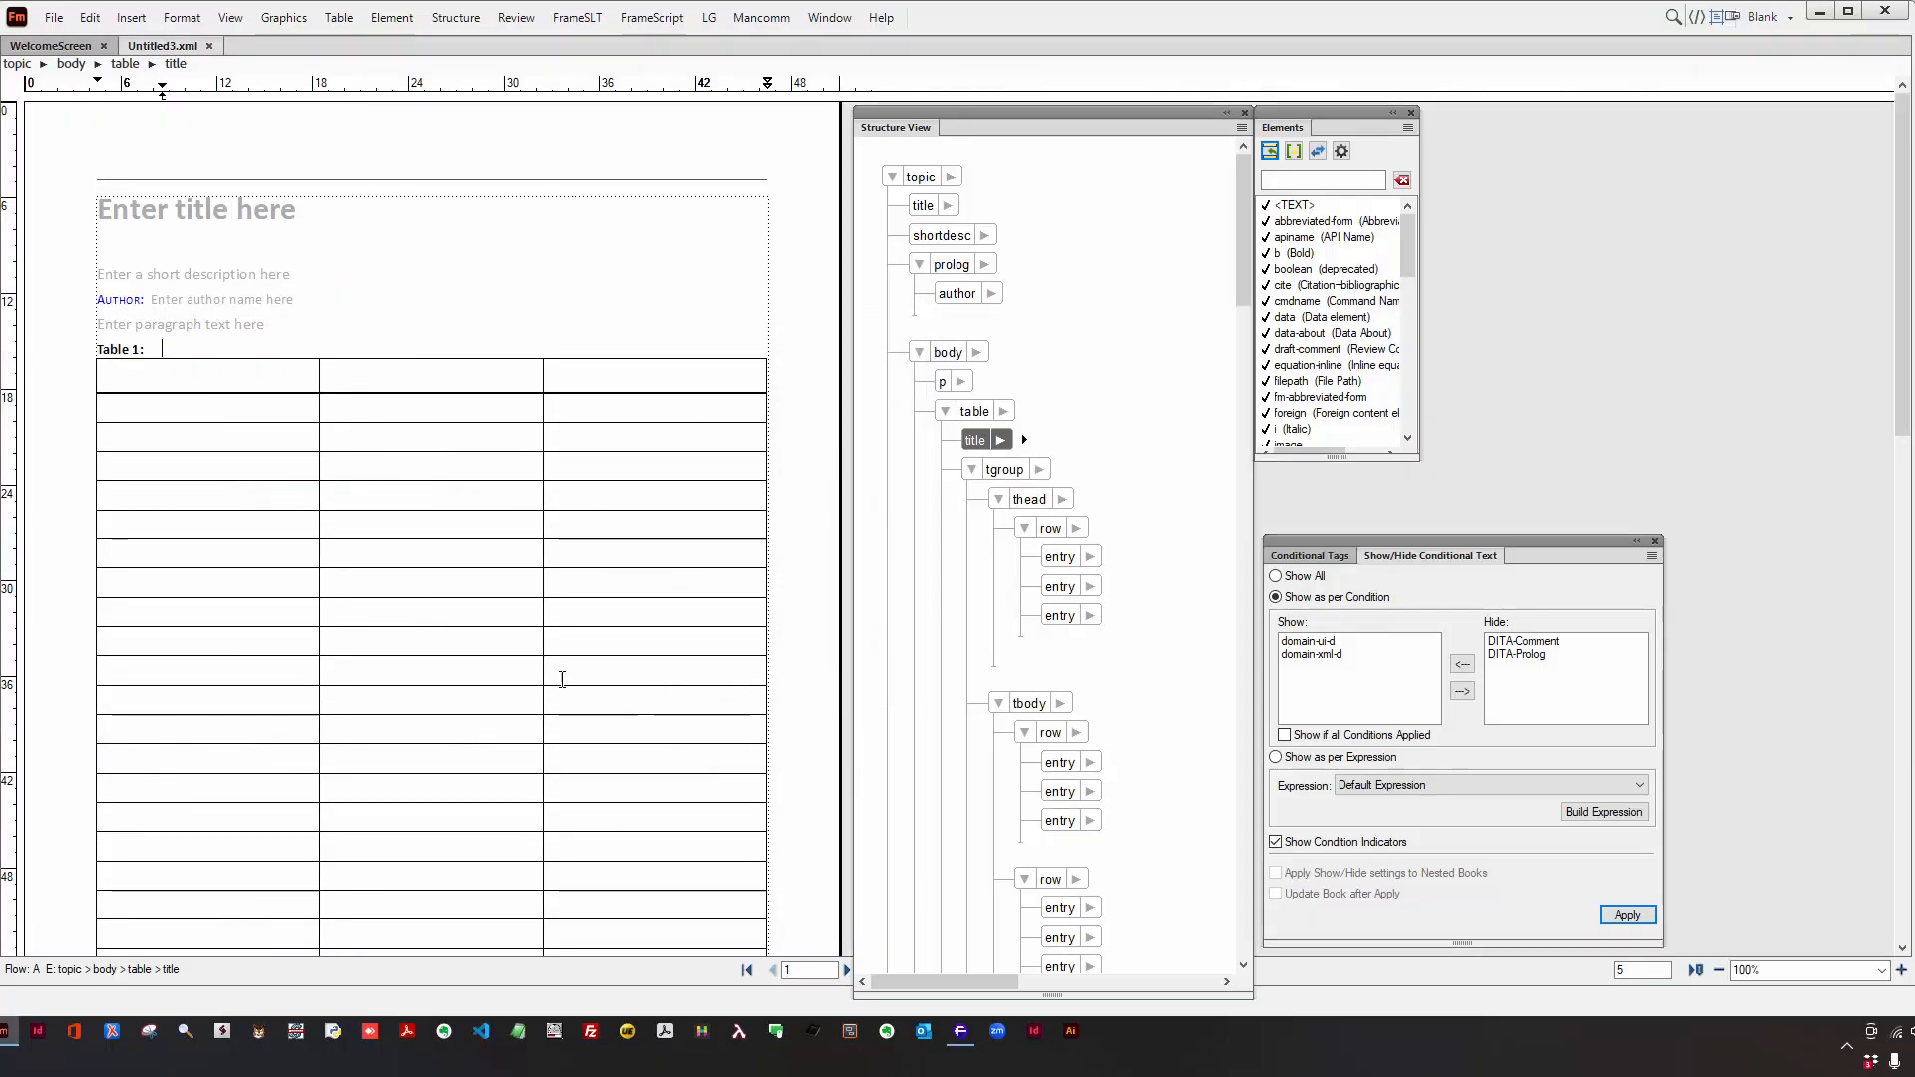
- Apply the DITA-Comment condition to the table's entire third column
scroll(562, 680, down, 10)
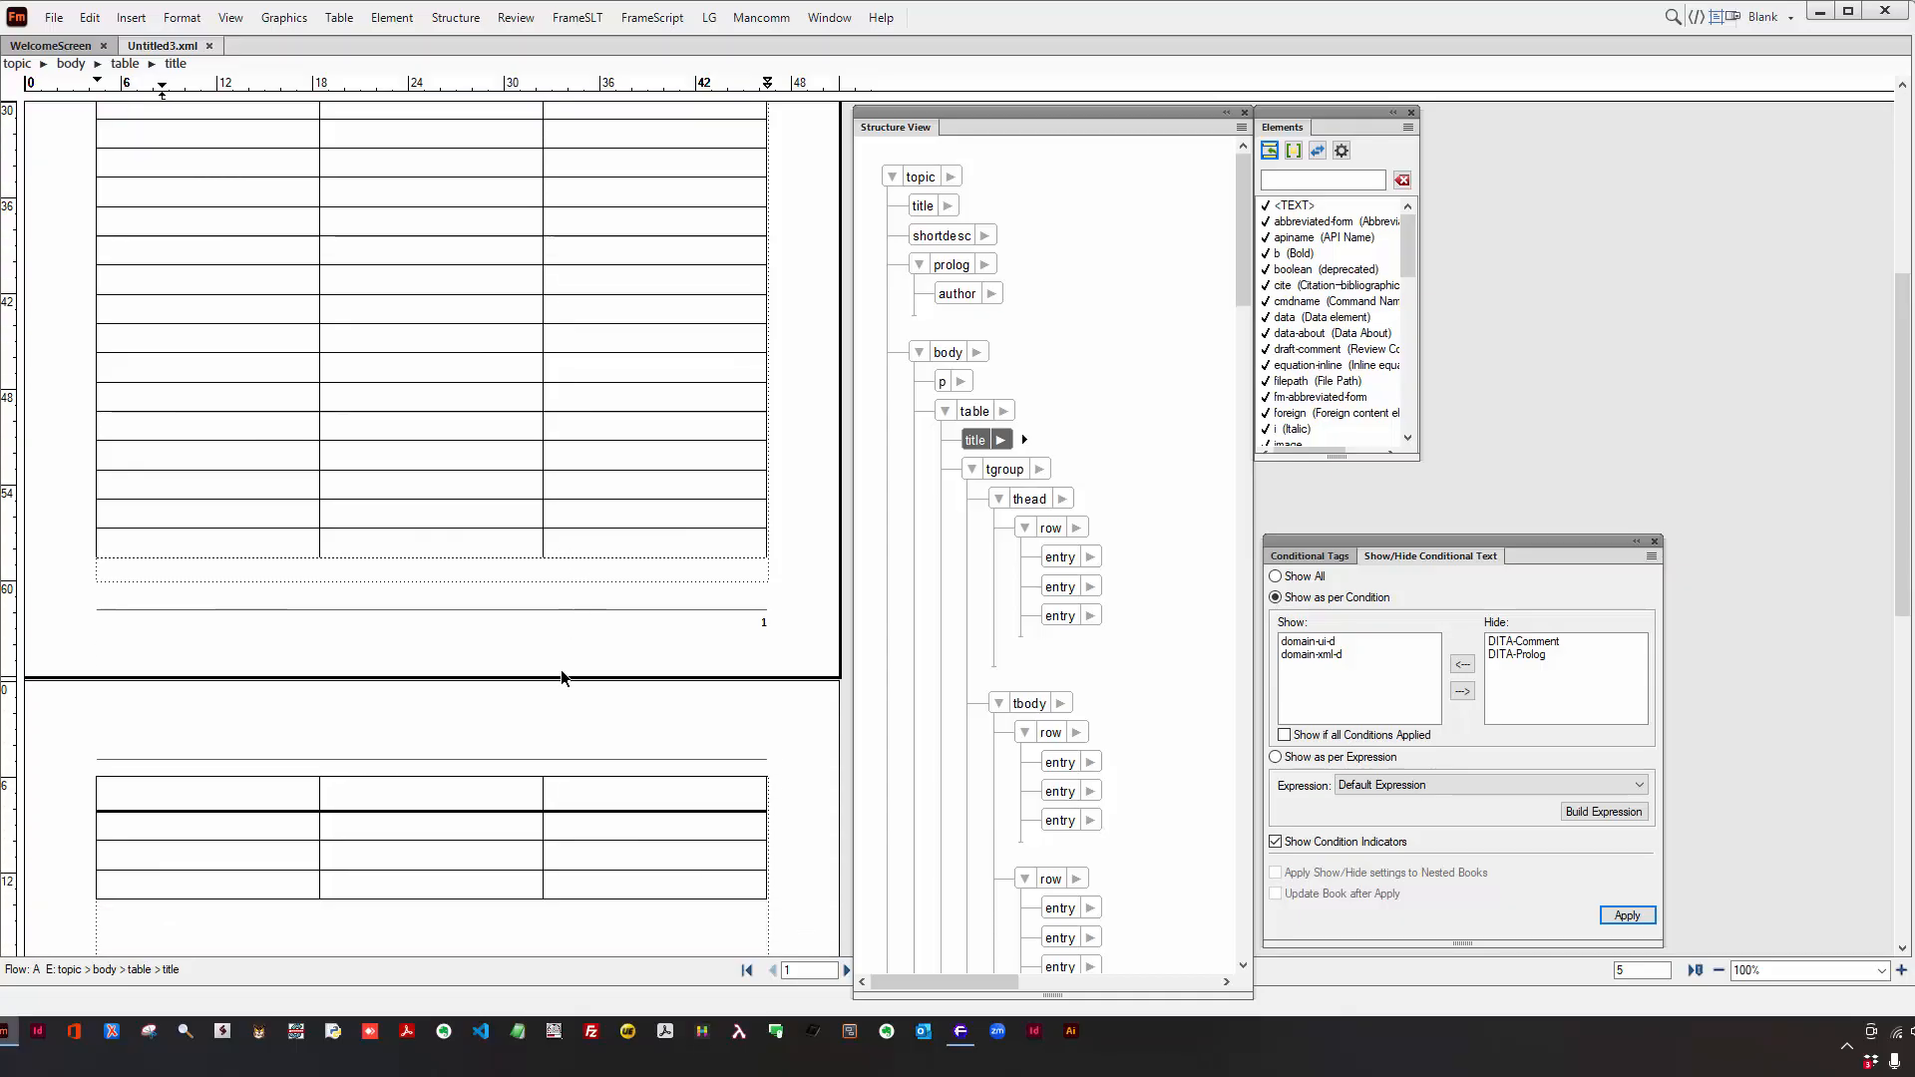
scroll(561, 667, up, 5)
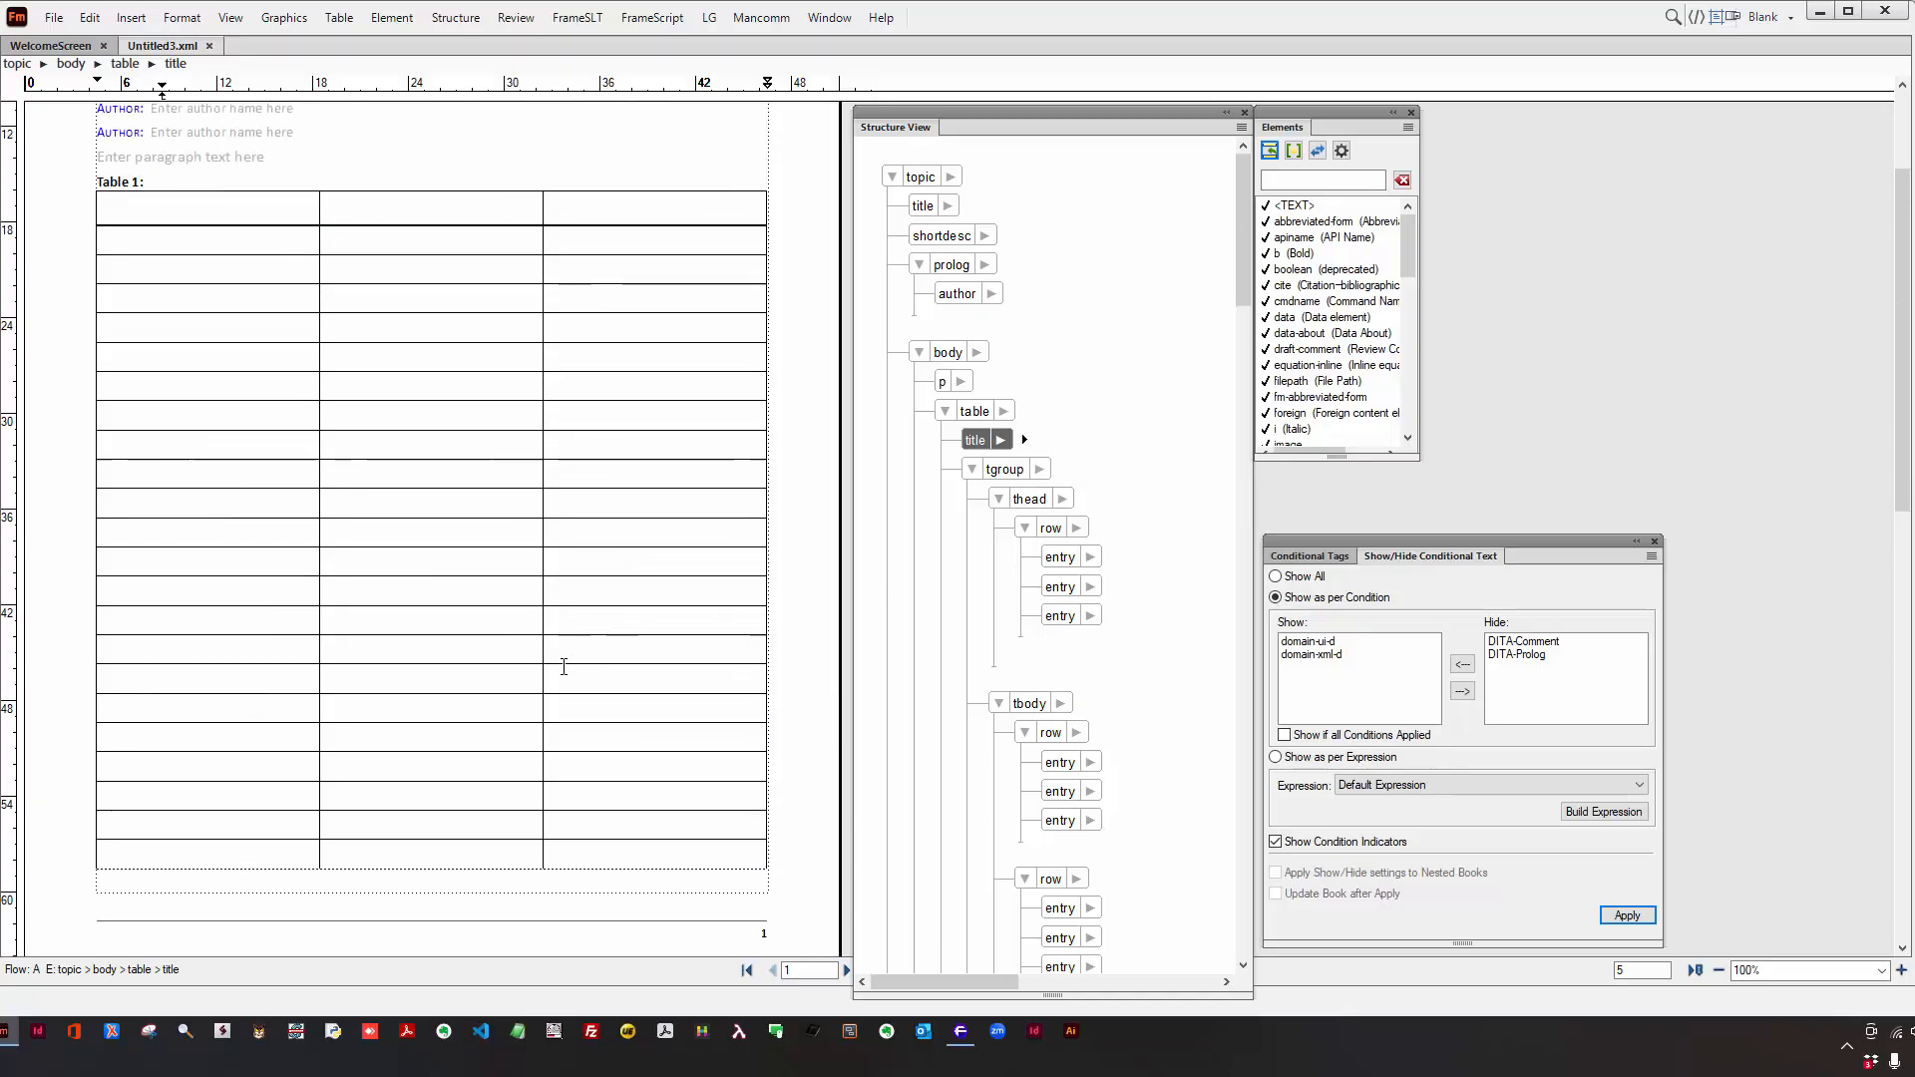
scroll(564, 666, up, 2)
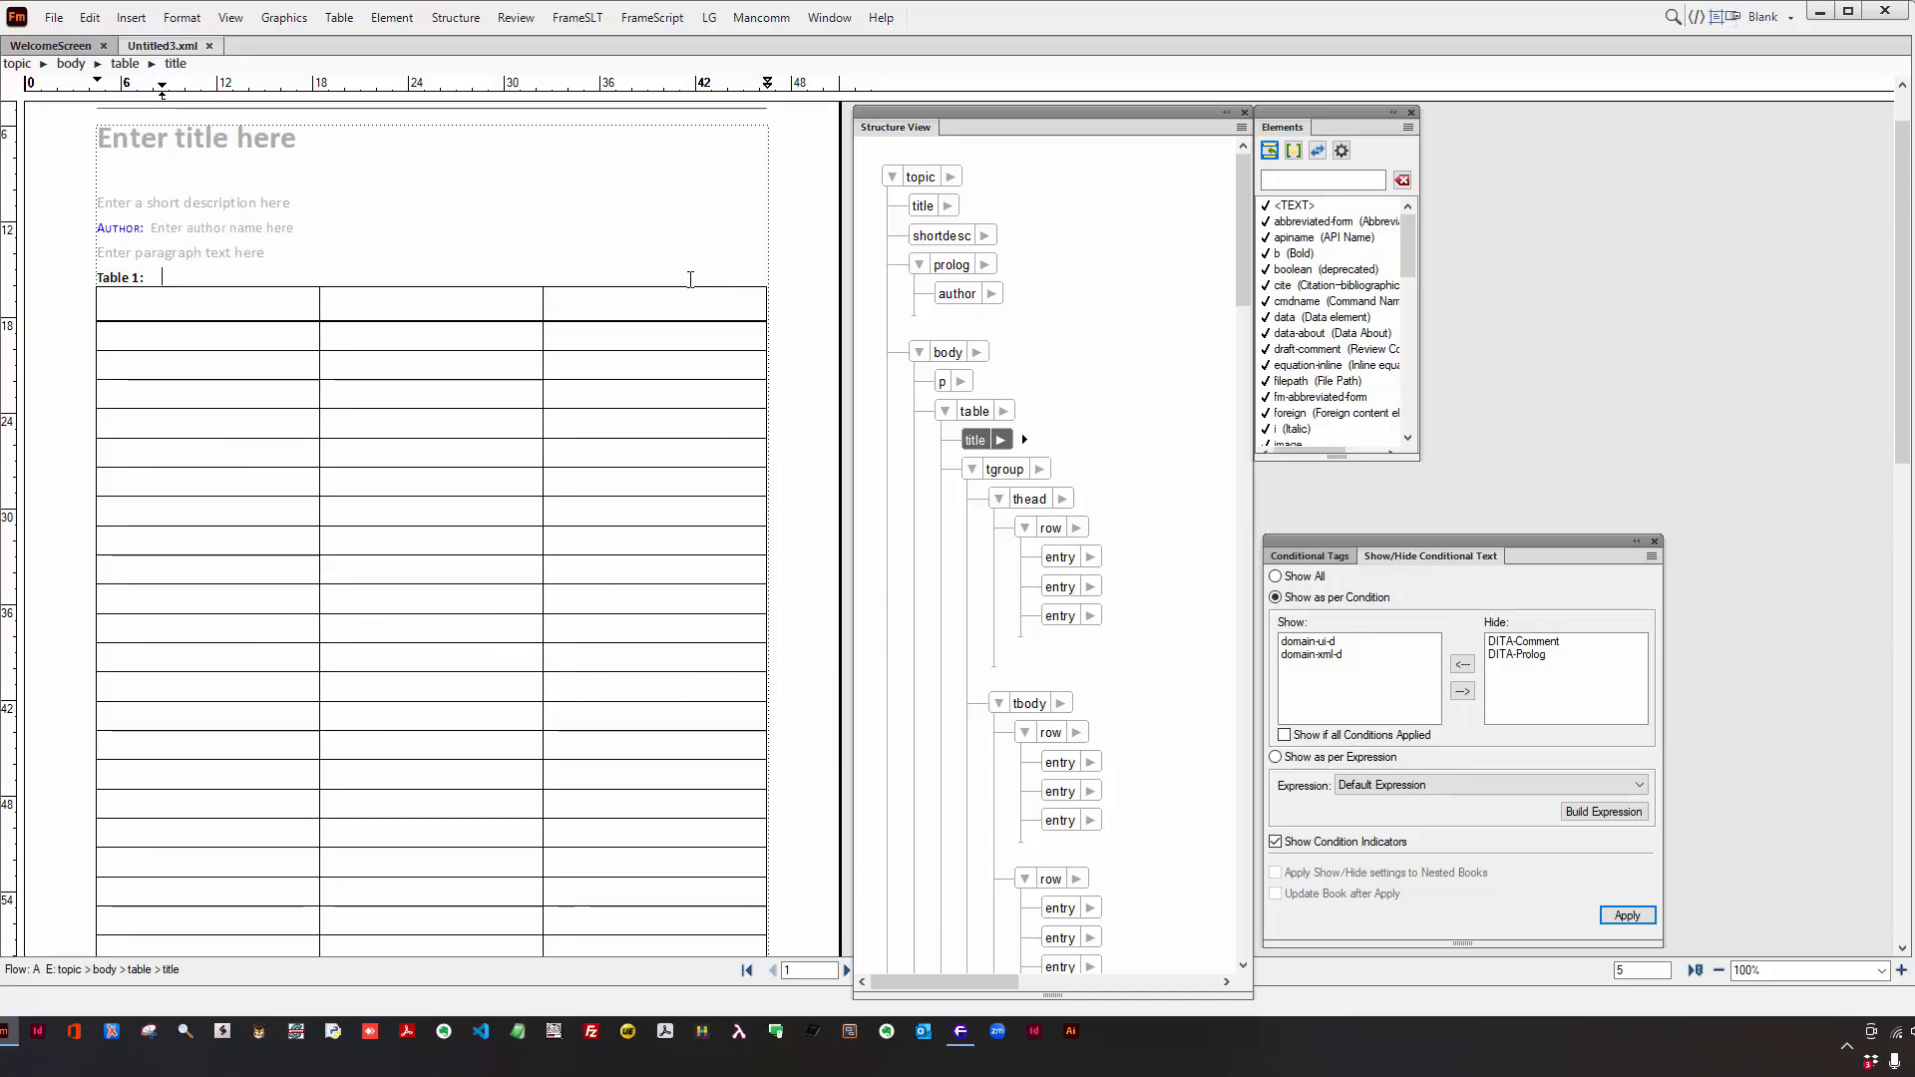
drag(675, 296, 689, 404)
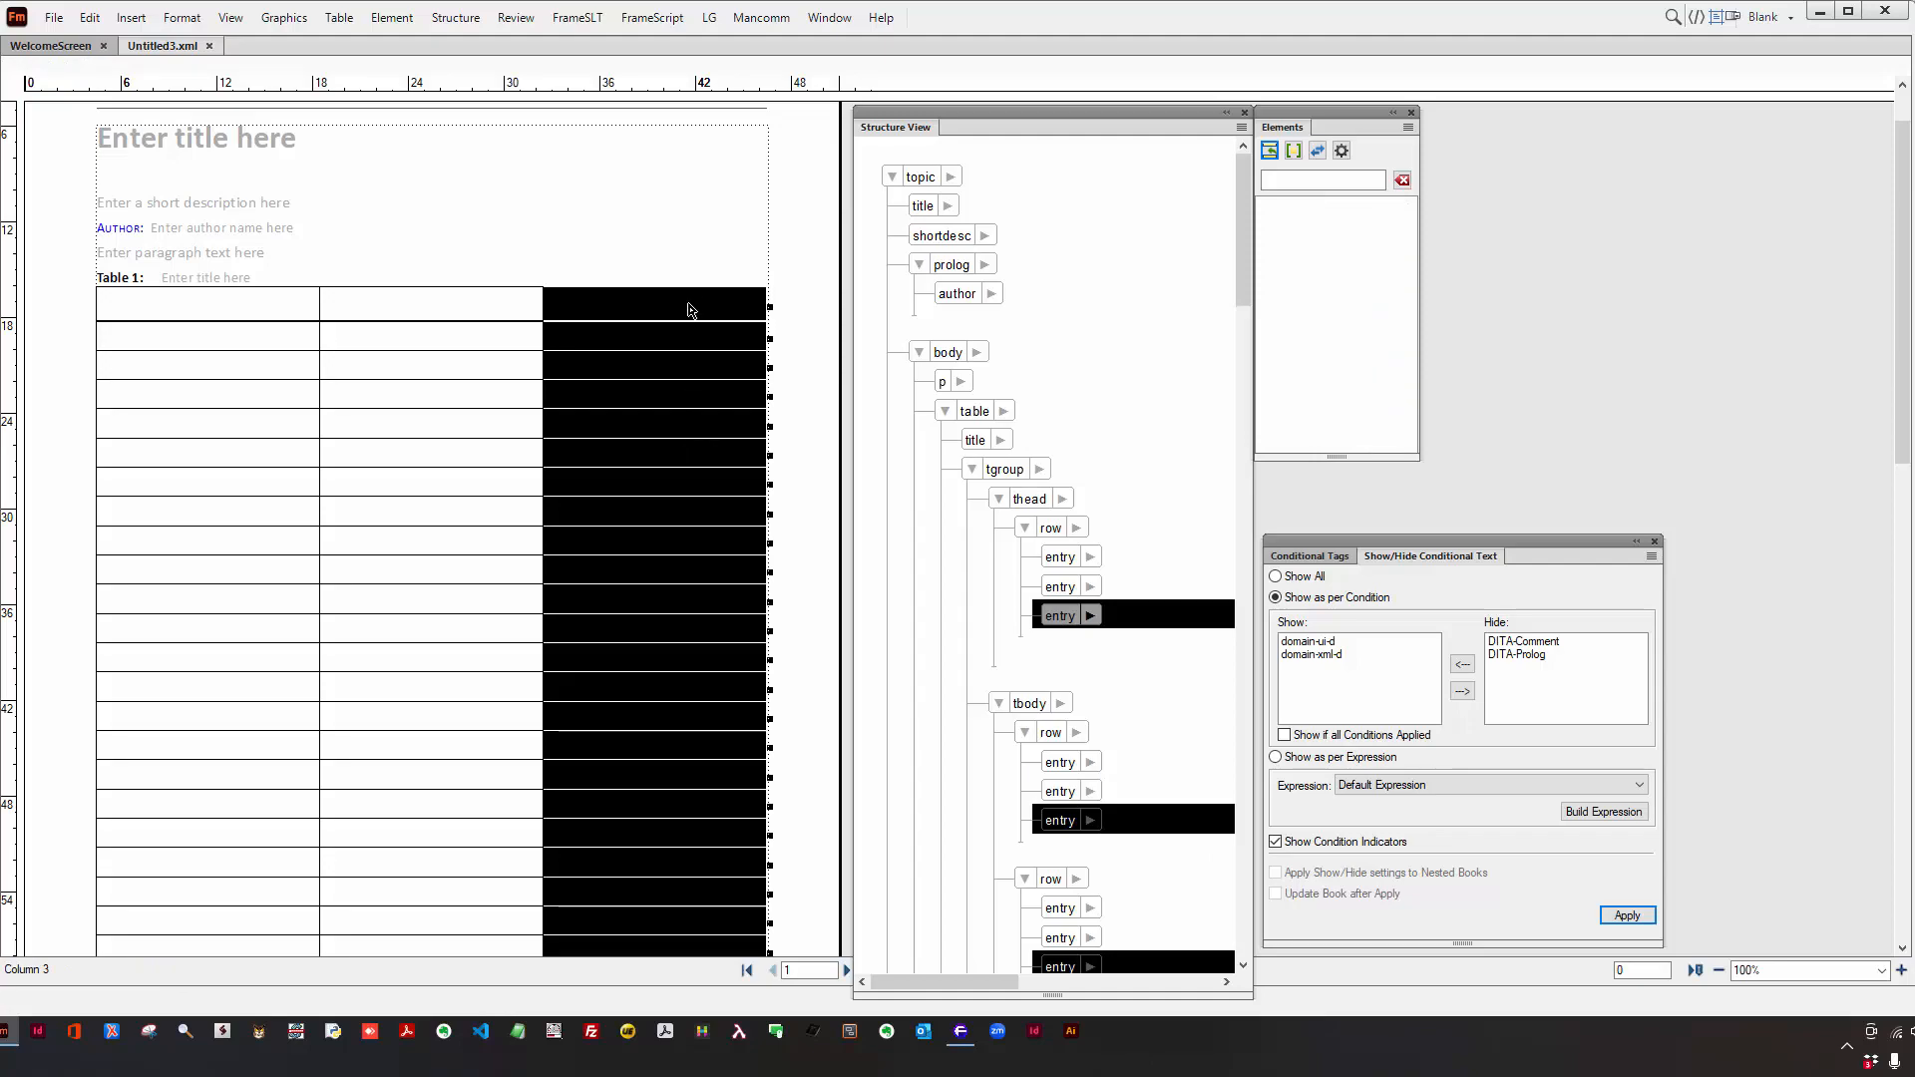
drag(688, 305, 688, 329)
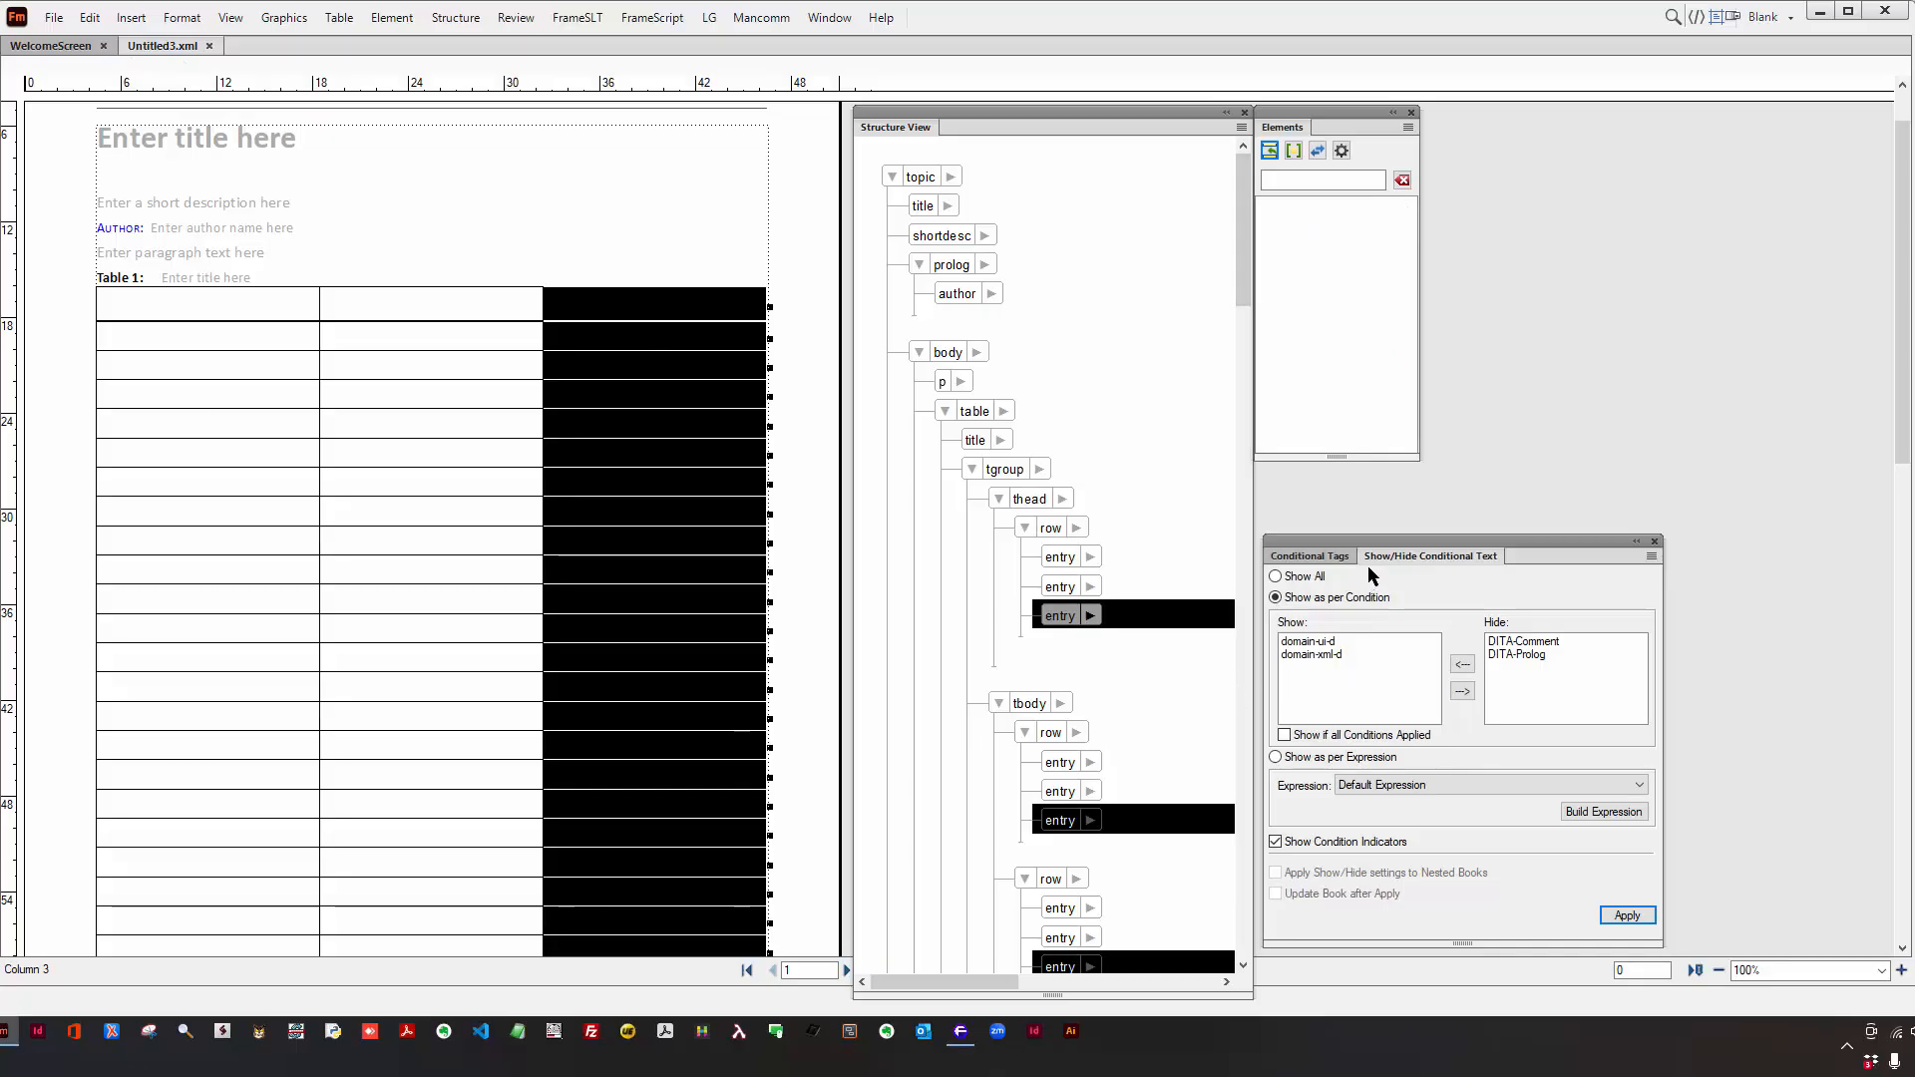
click(1311, 556)
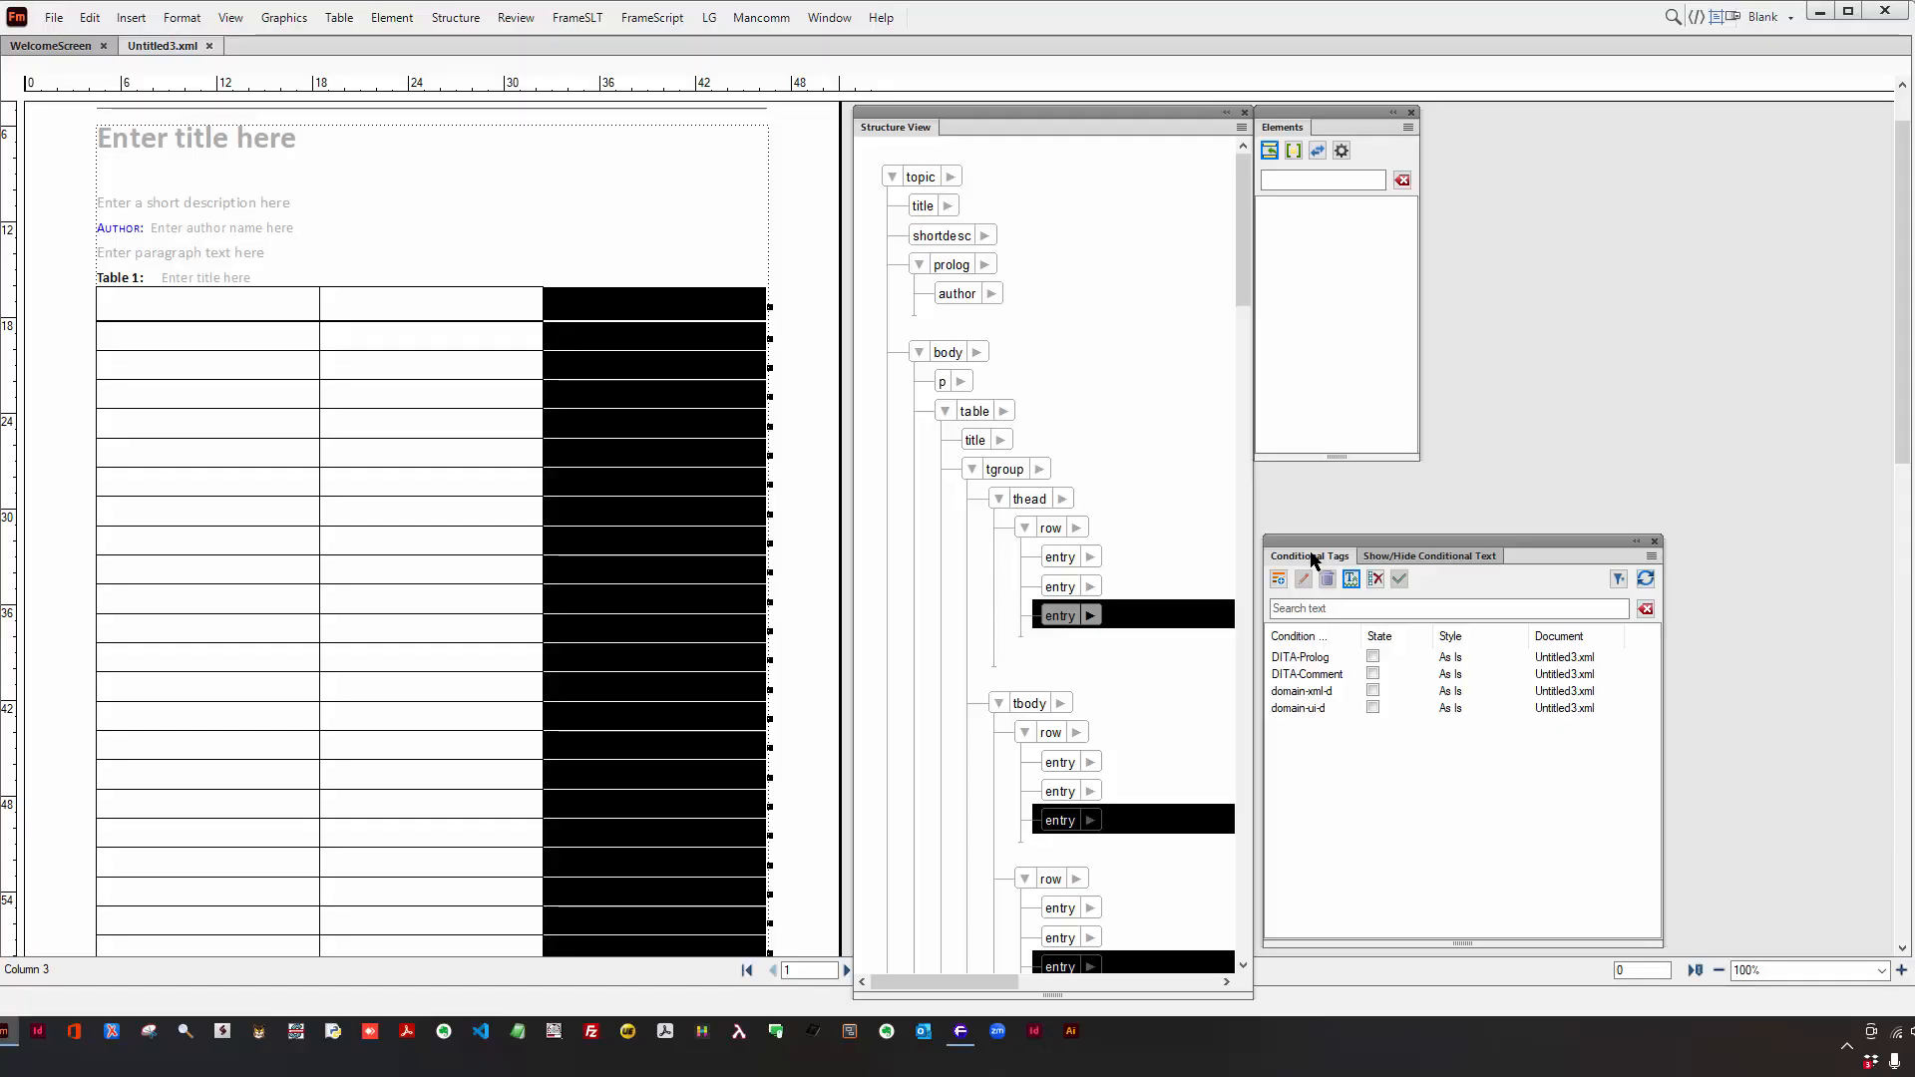
click(1372, 675)
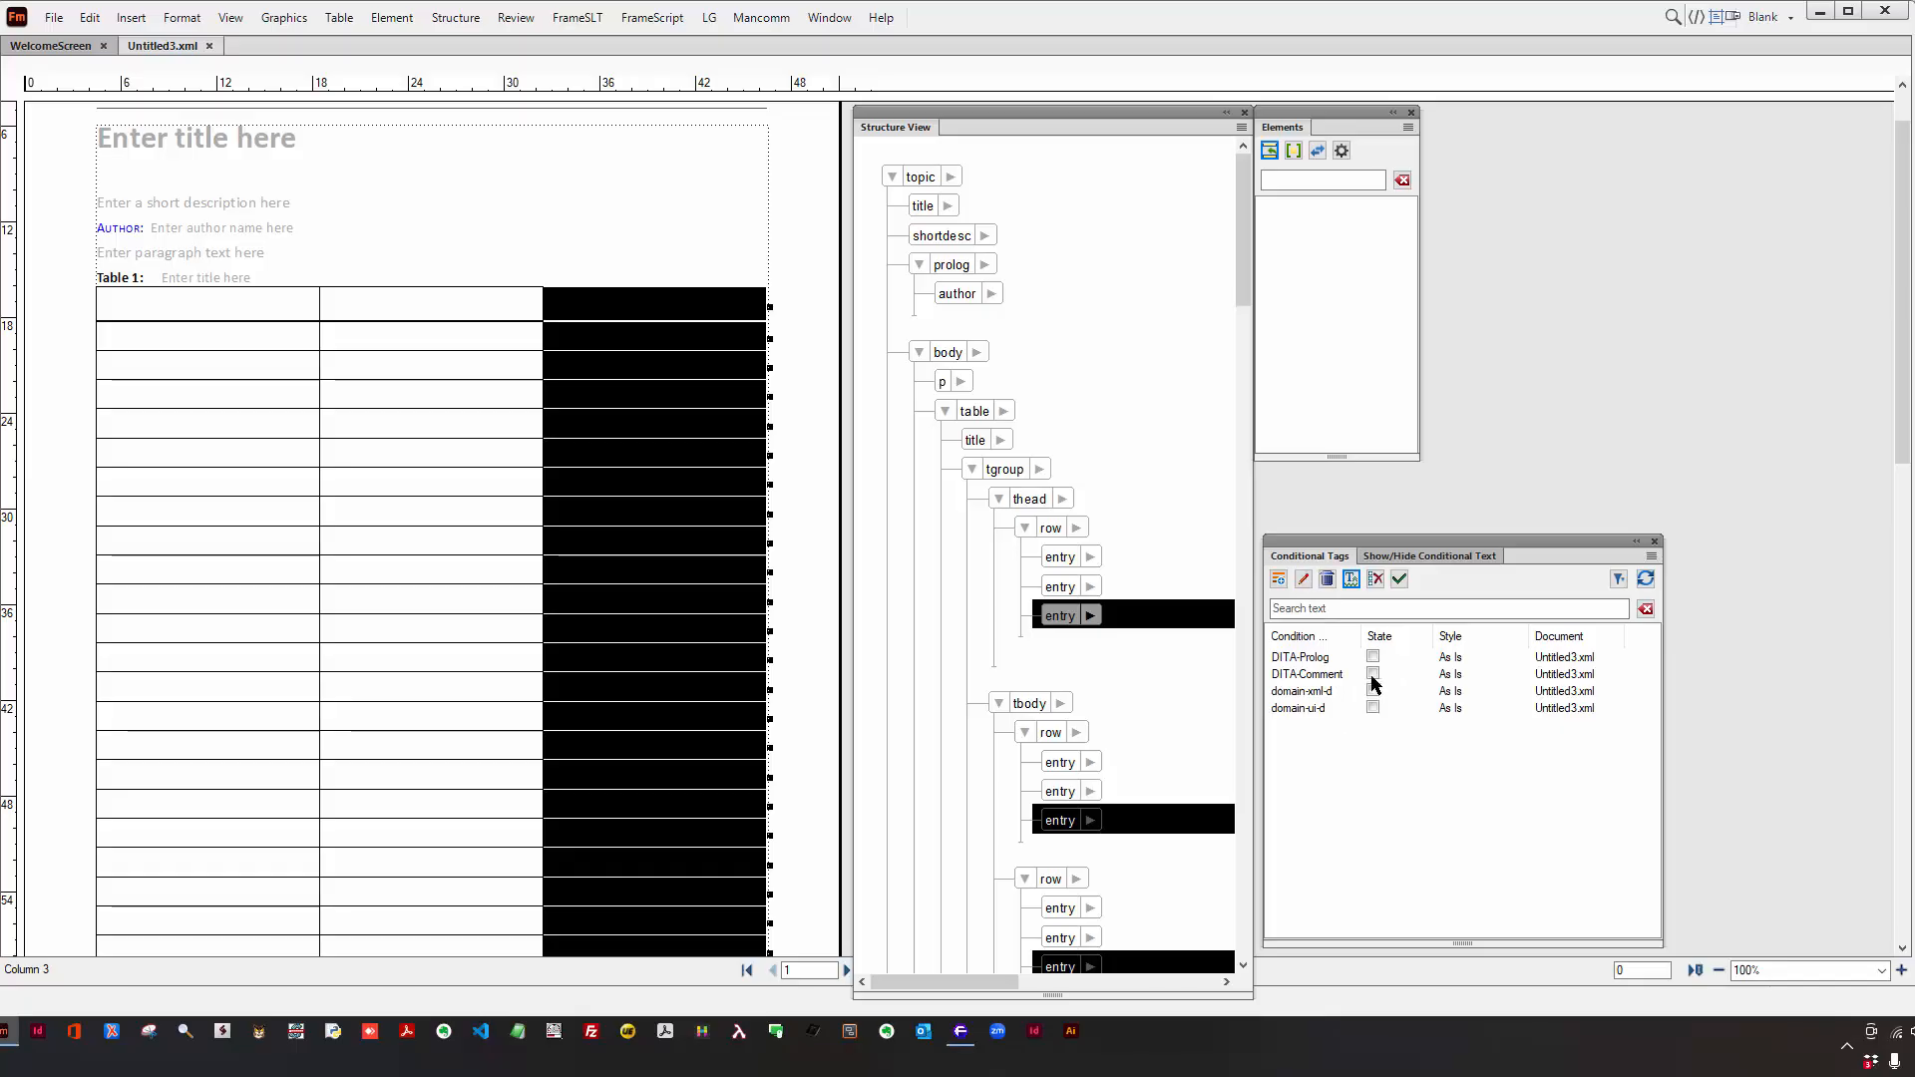
click(1398, 579)
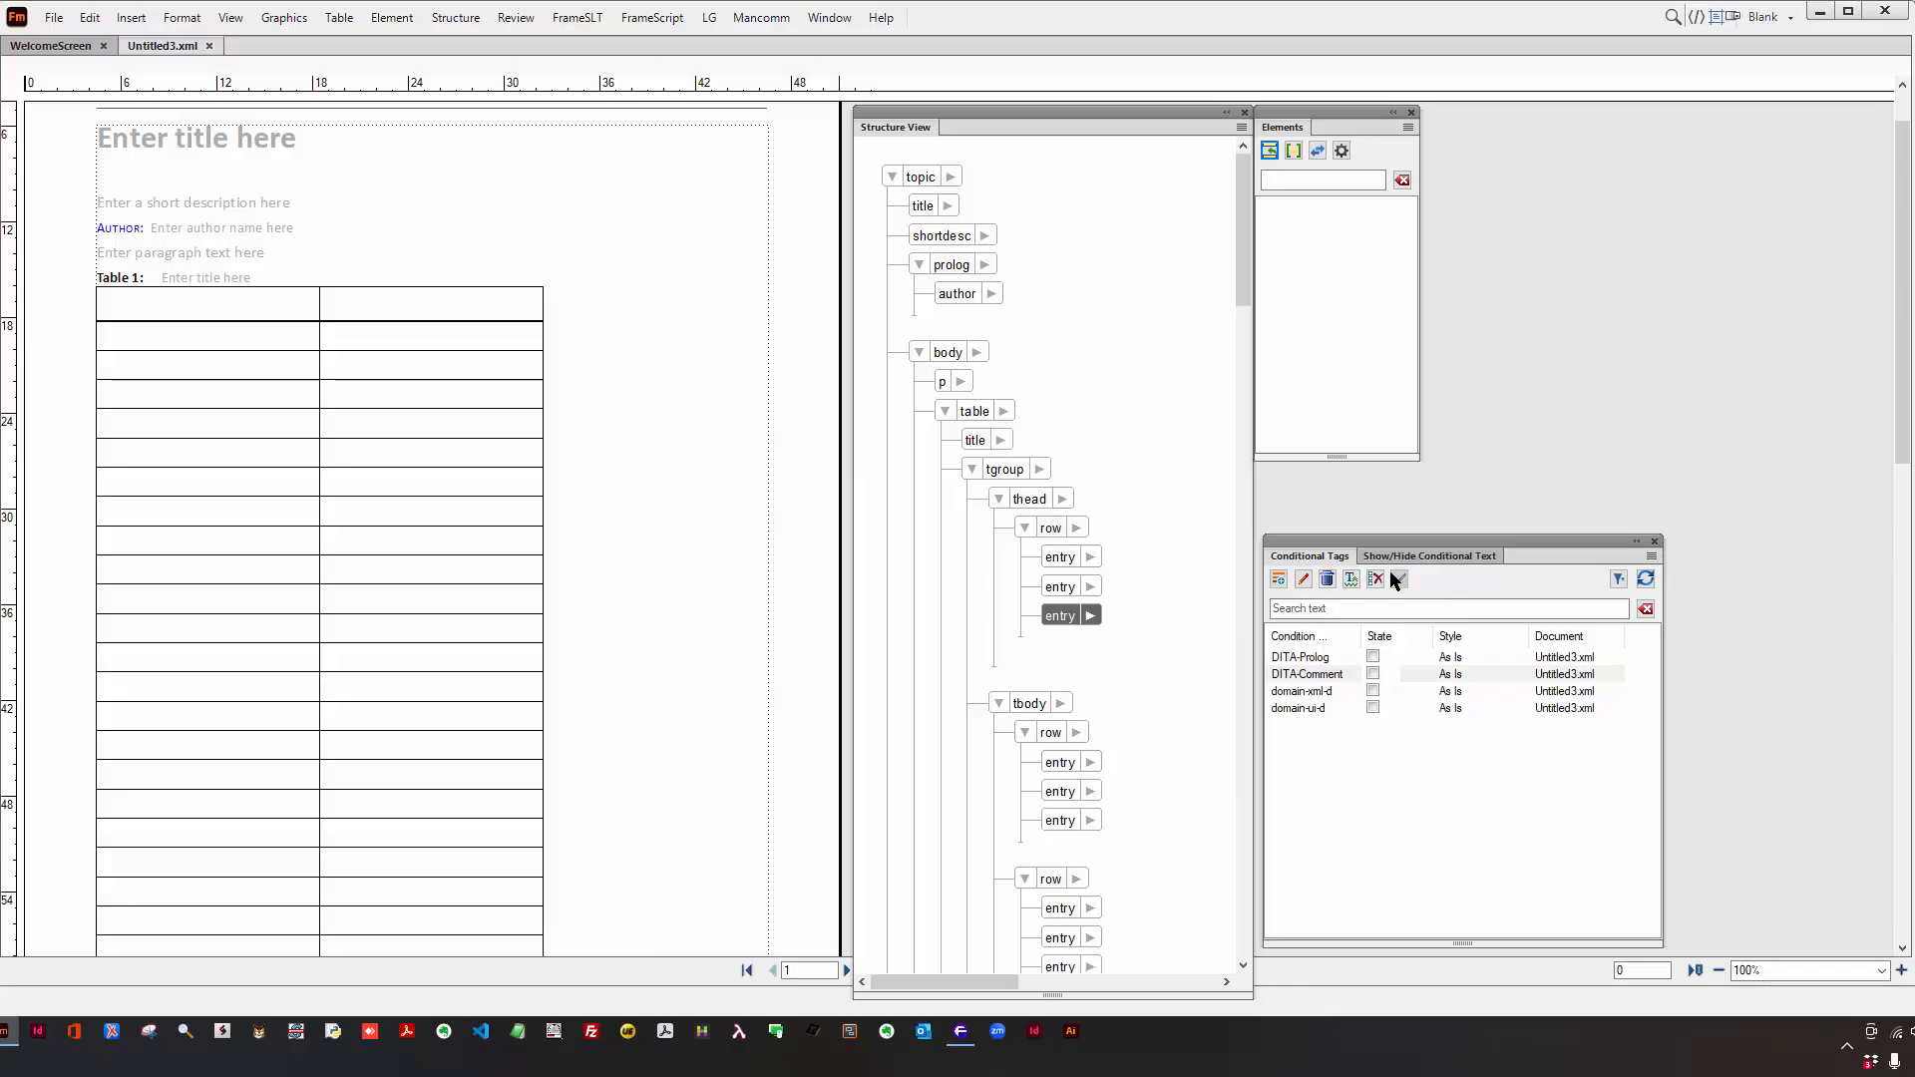
- Set the document to show all conditional text
click(1410, 562)
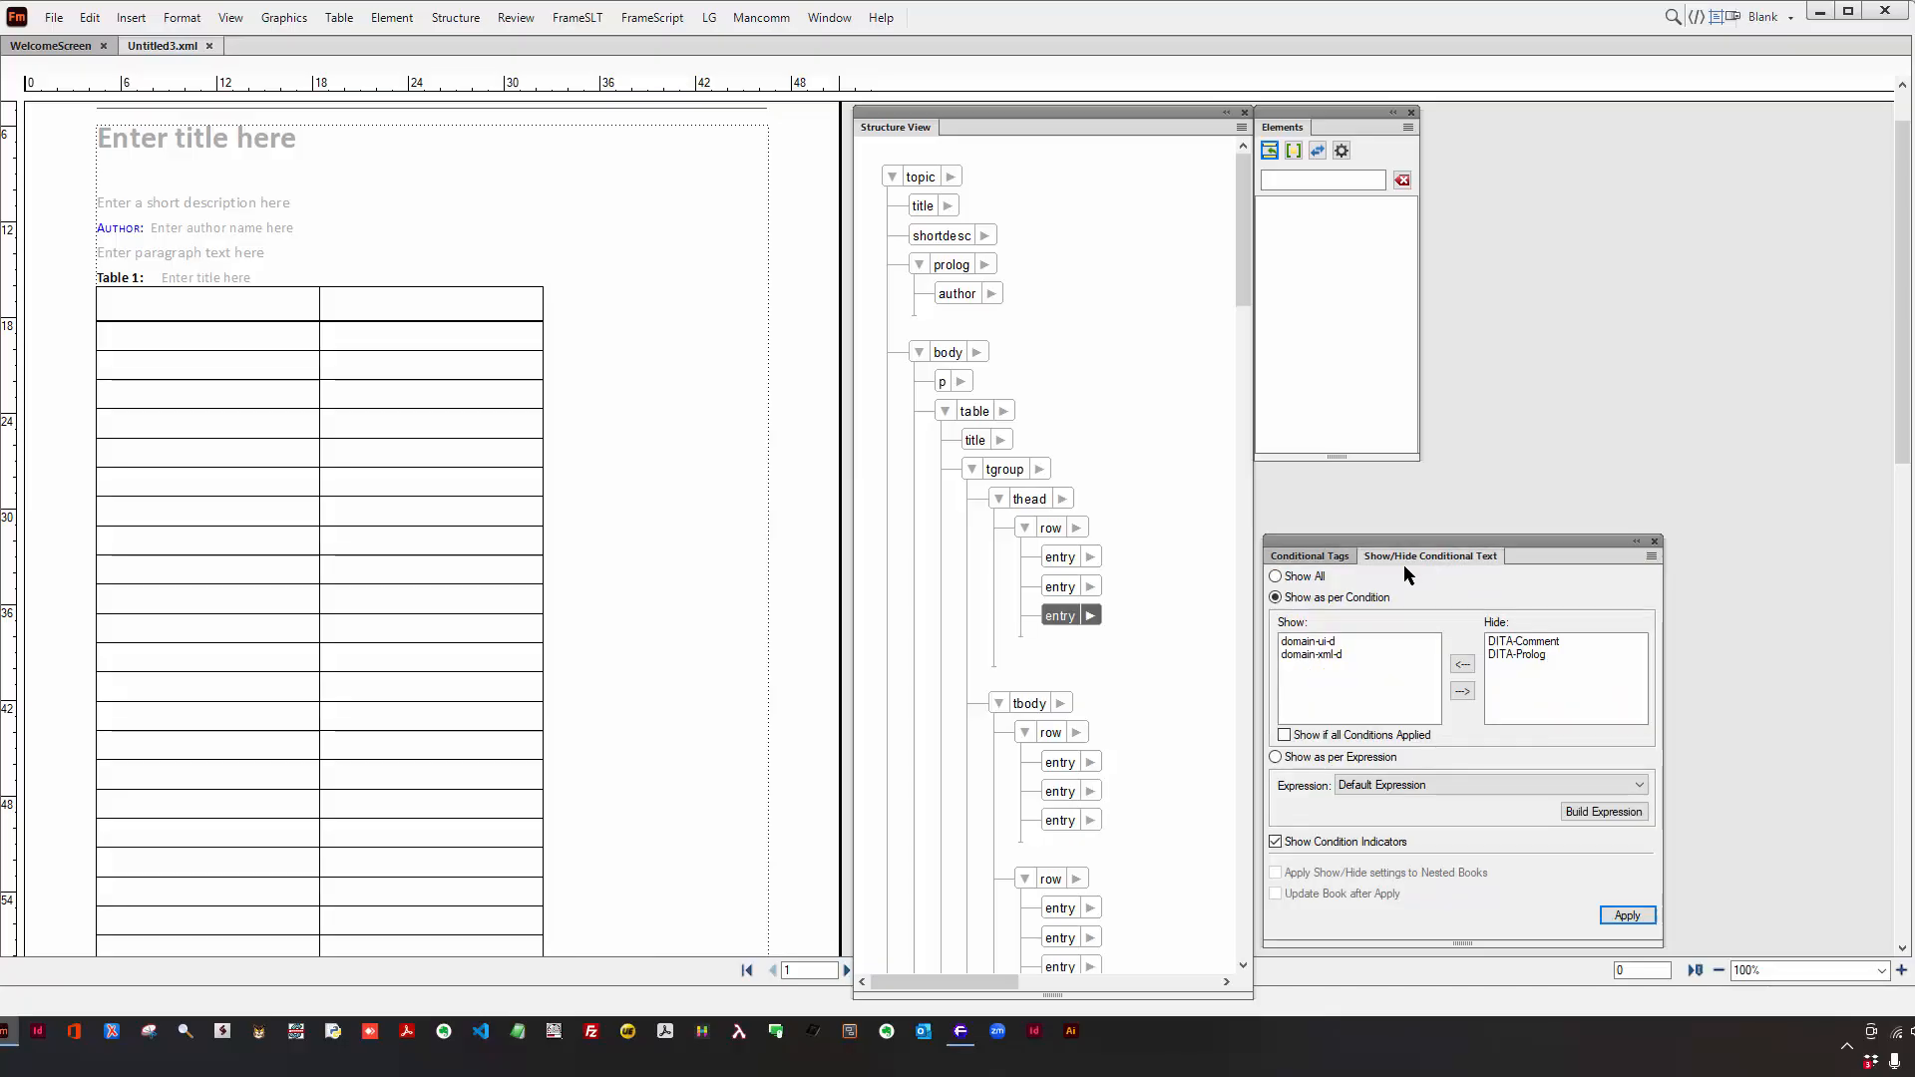
click(1652, 919)
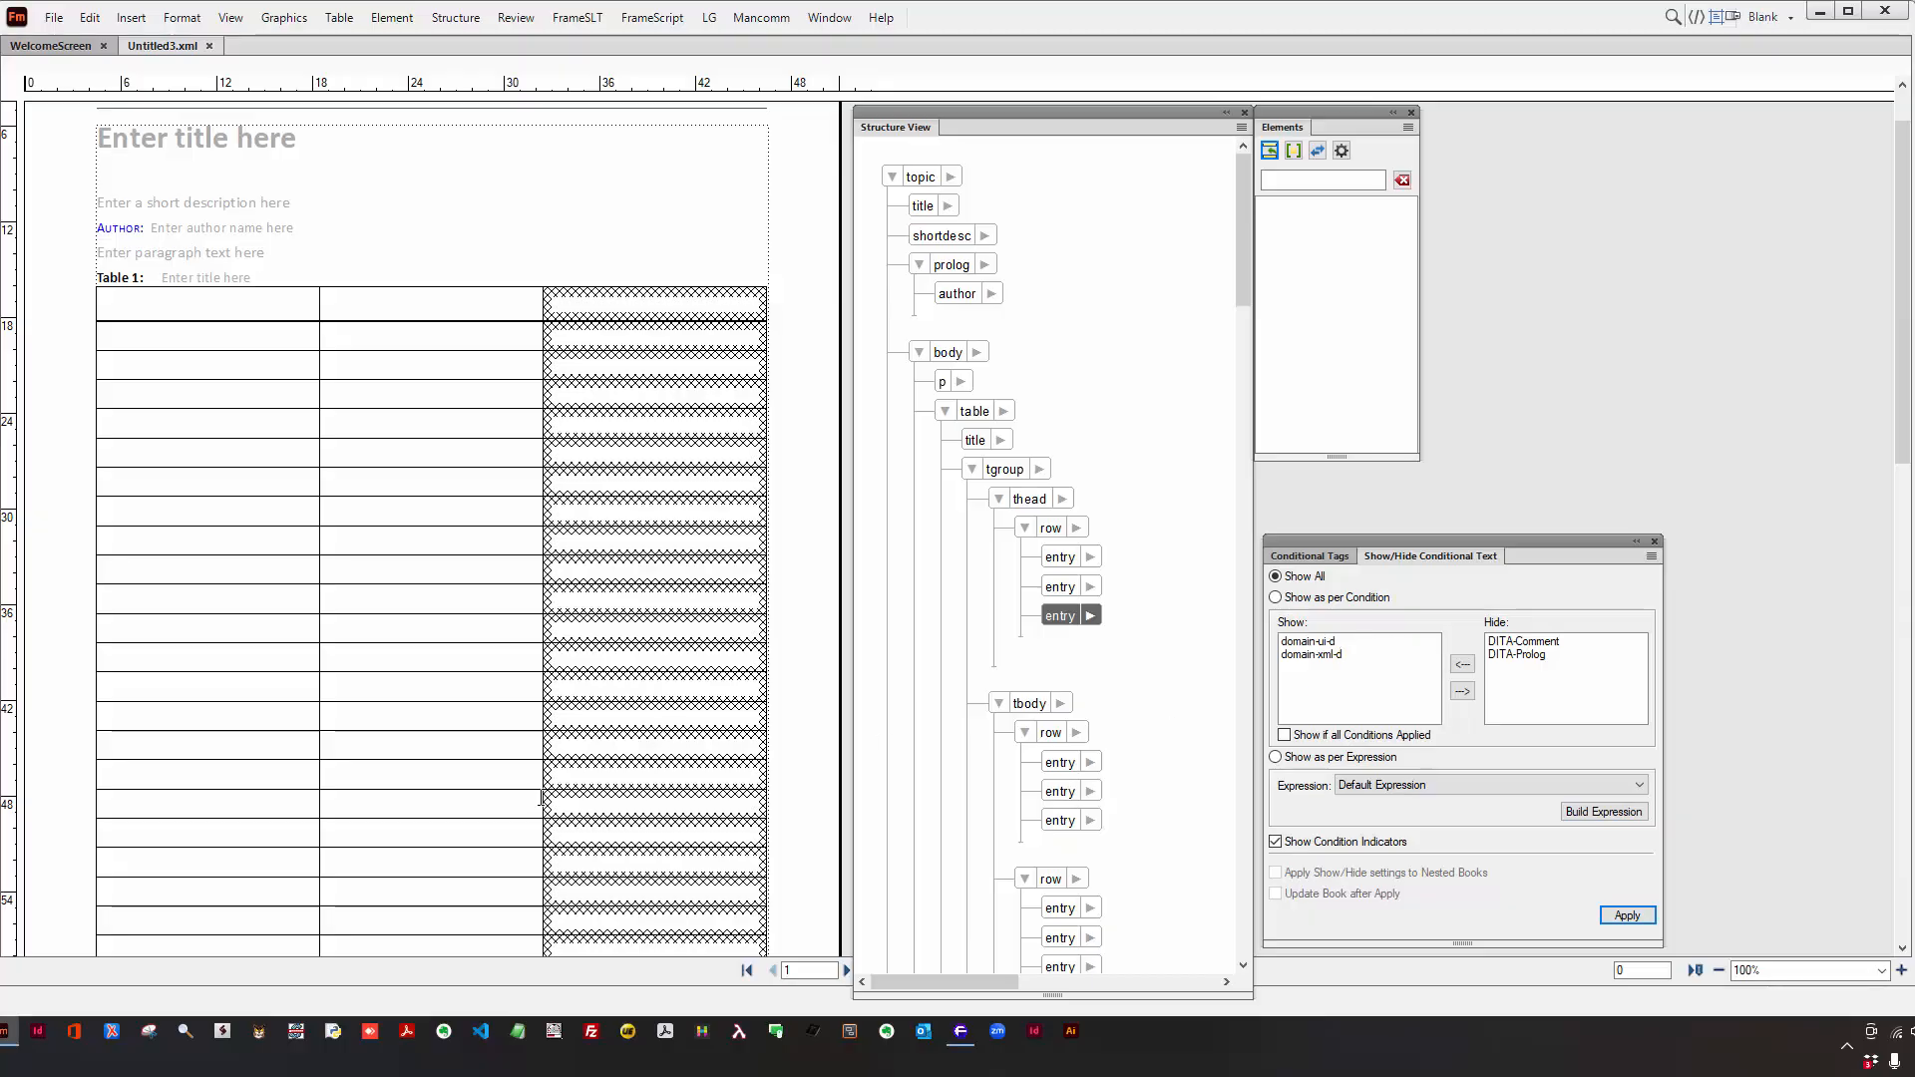
- Enter "Top" in the second-column cell of the fourth-last table row on page 1
scroll(540, 798, down, 5)
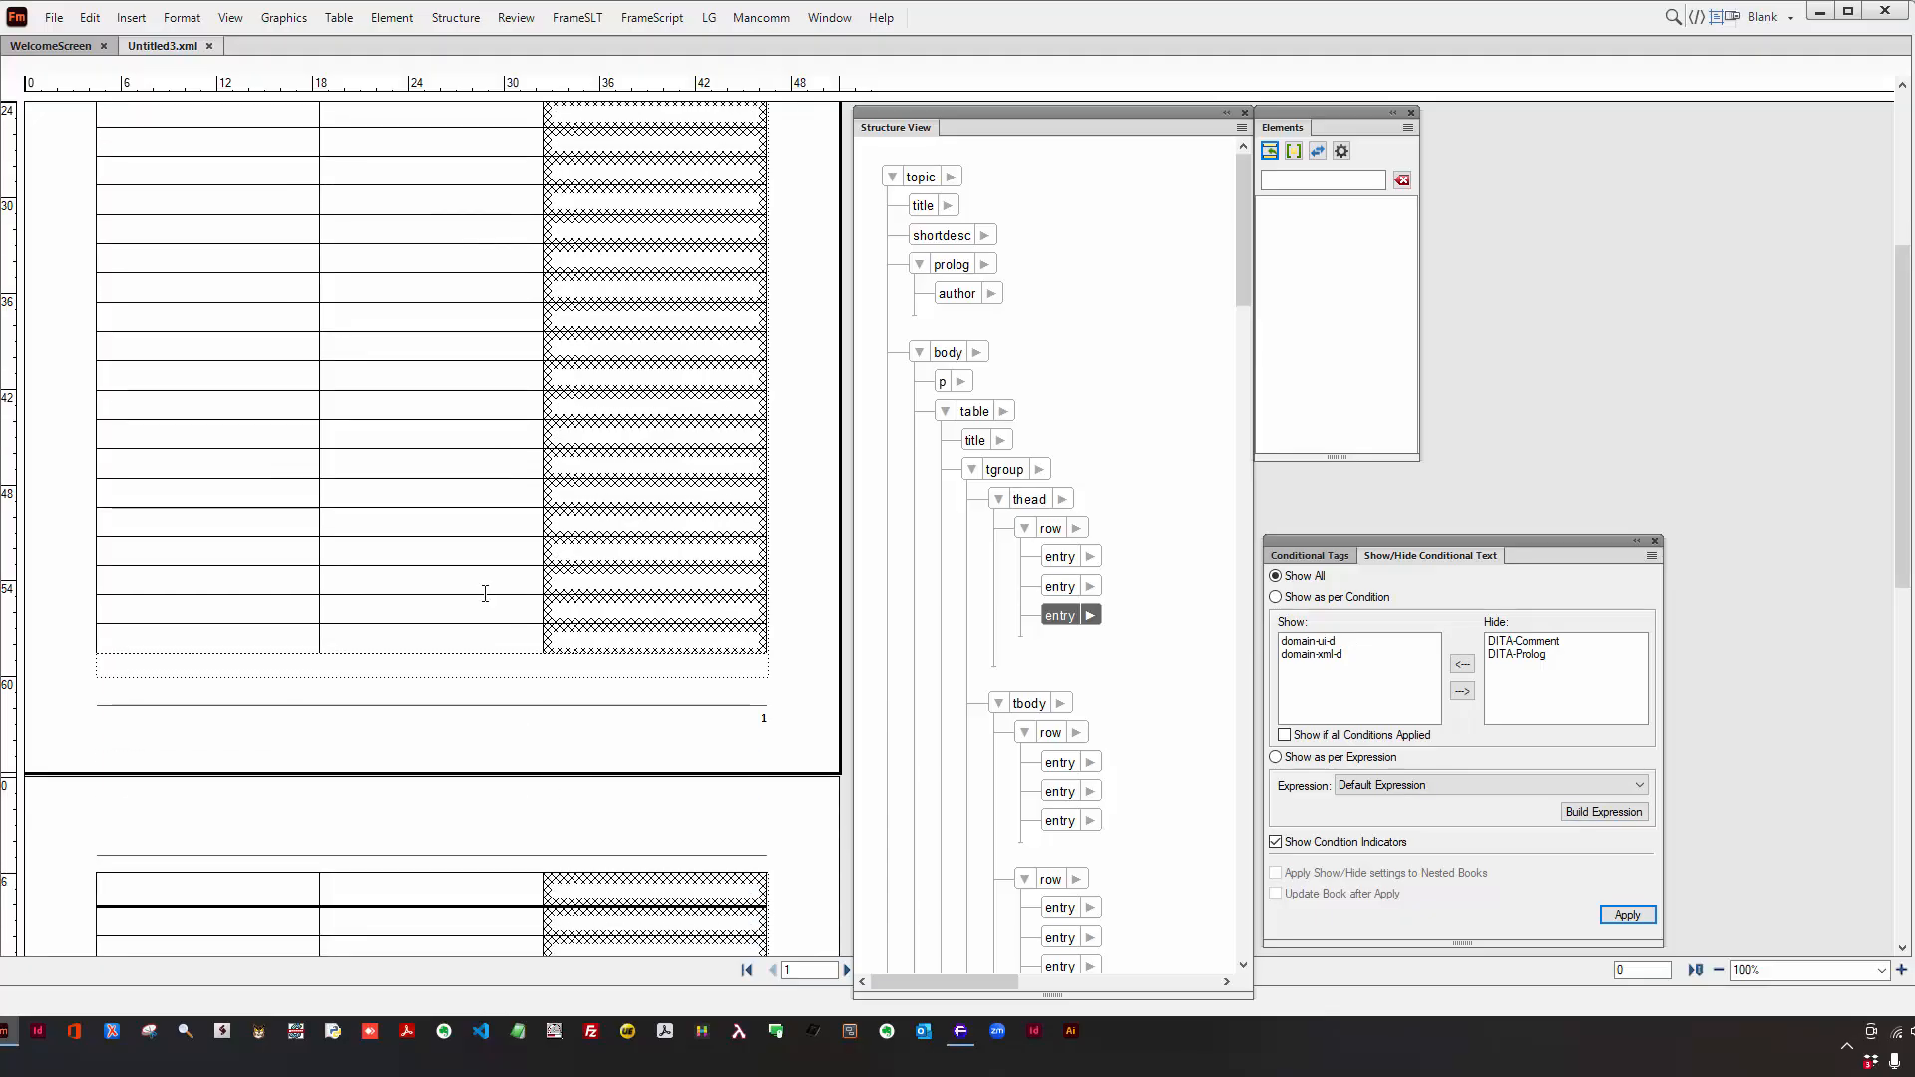
click(436, 552)
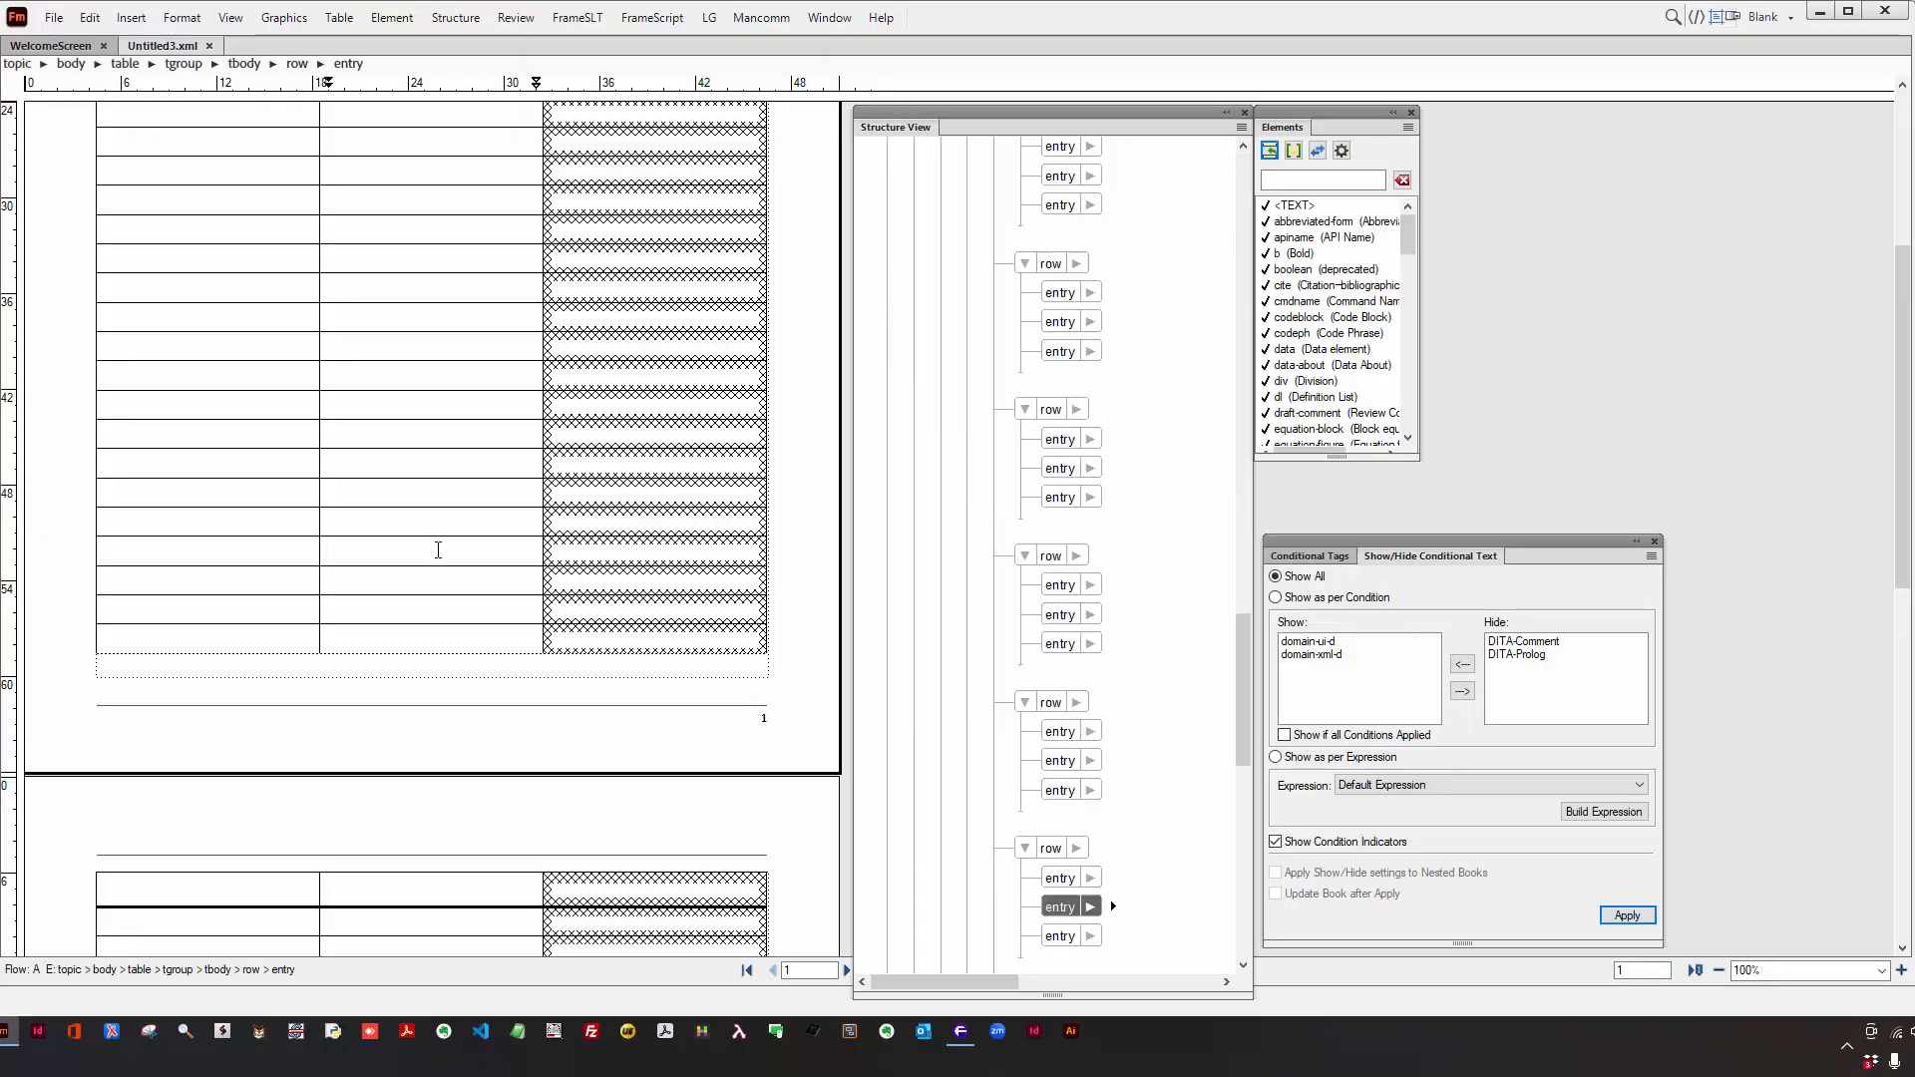
text(Top)
scroll(463, 546, down, 2)
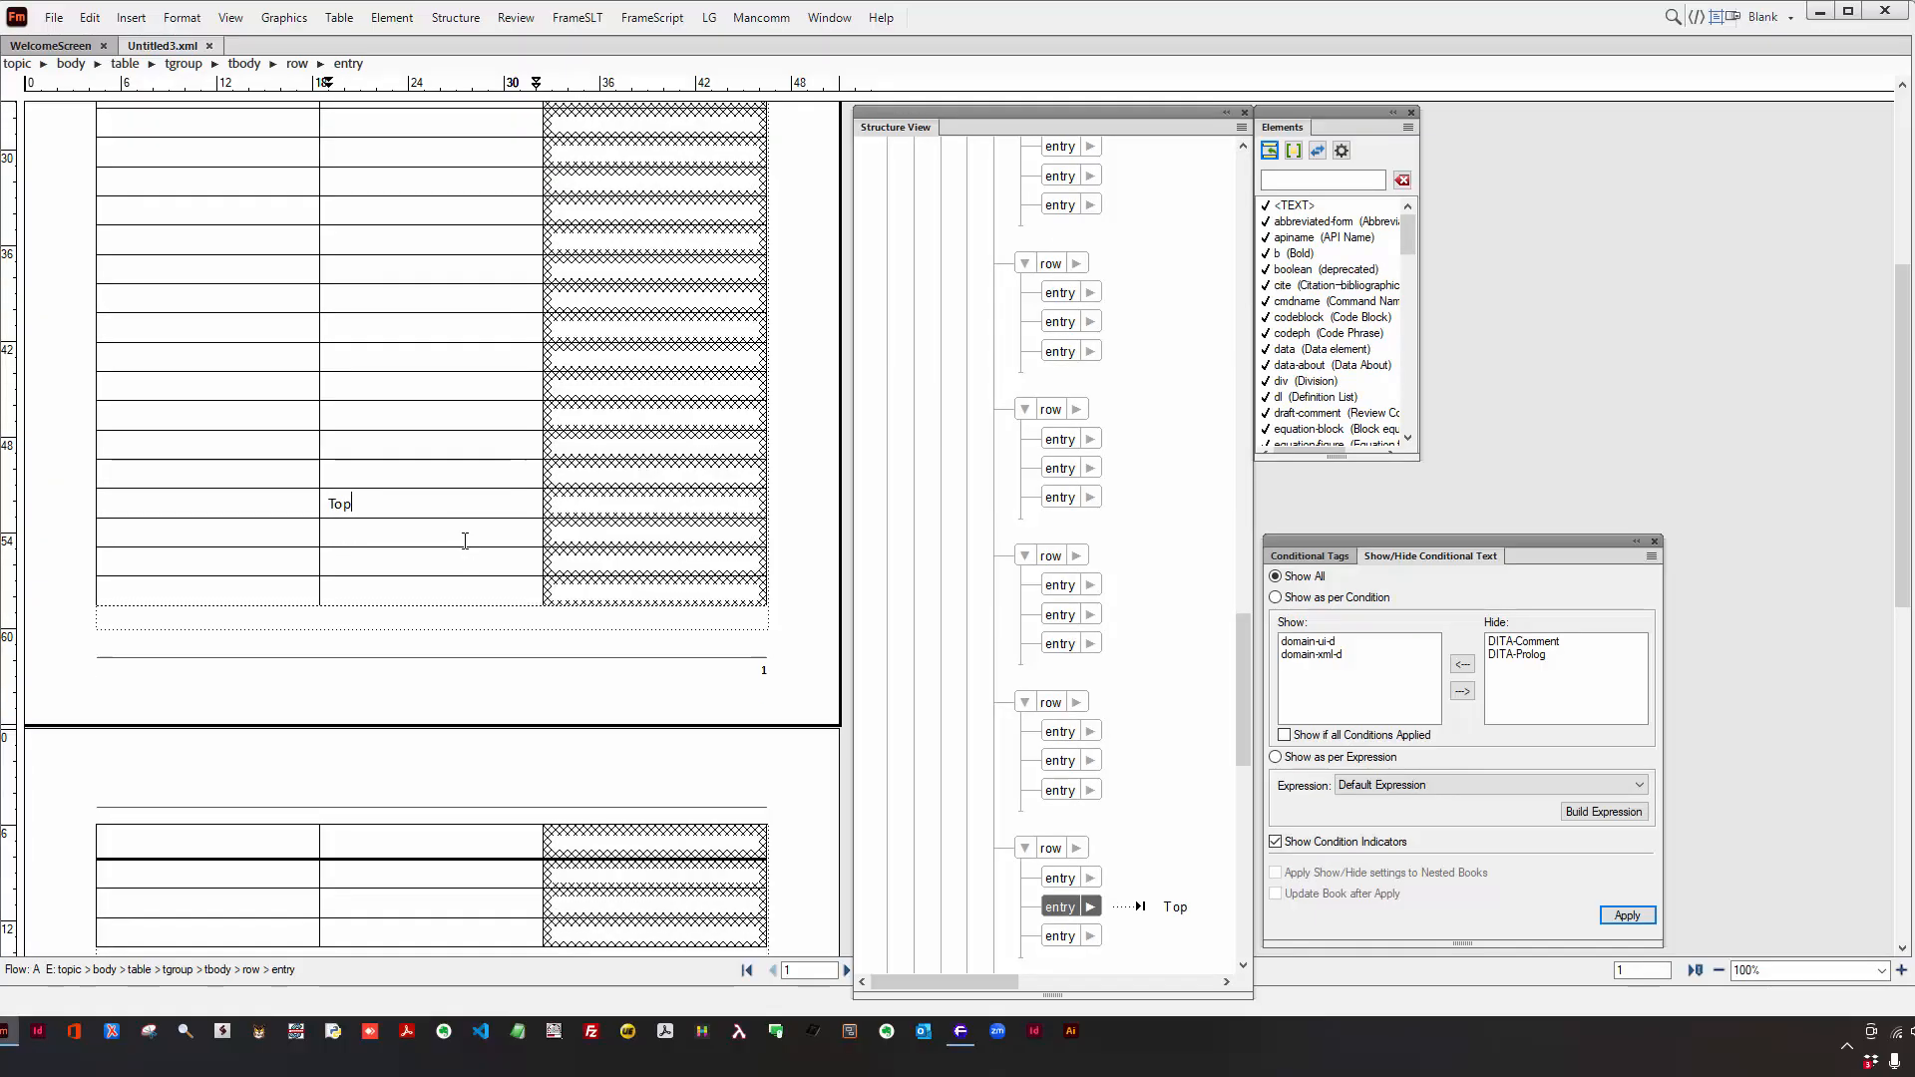
- Straddle the third-column cells from the "Top" row down to the table's last row on page 2
drag(582, 485, 566, 882)
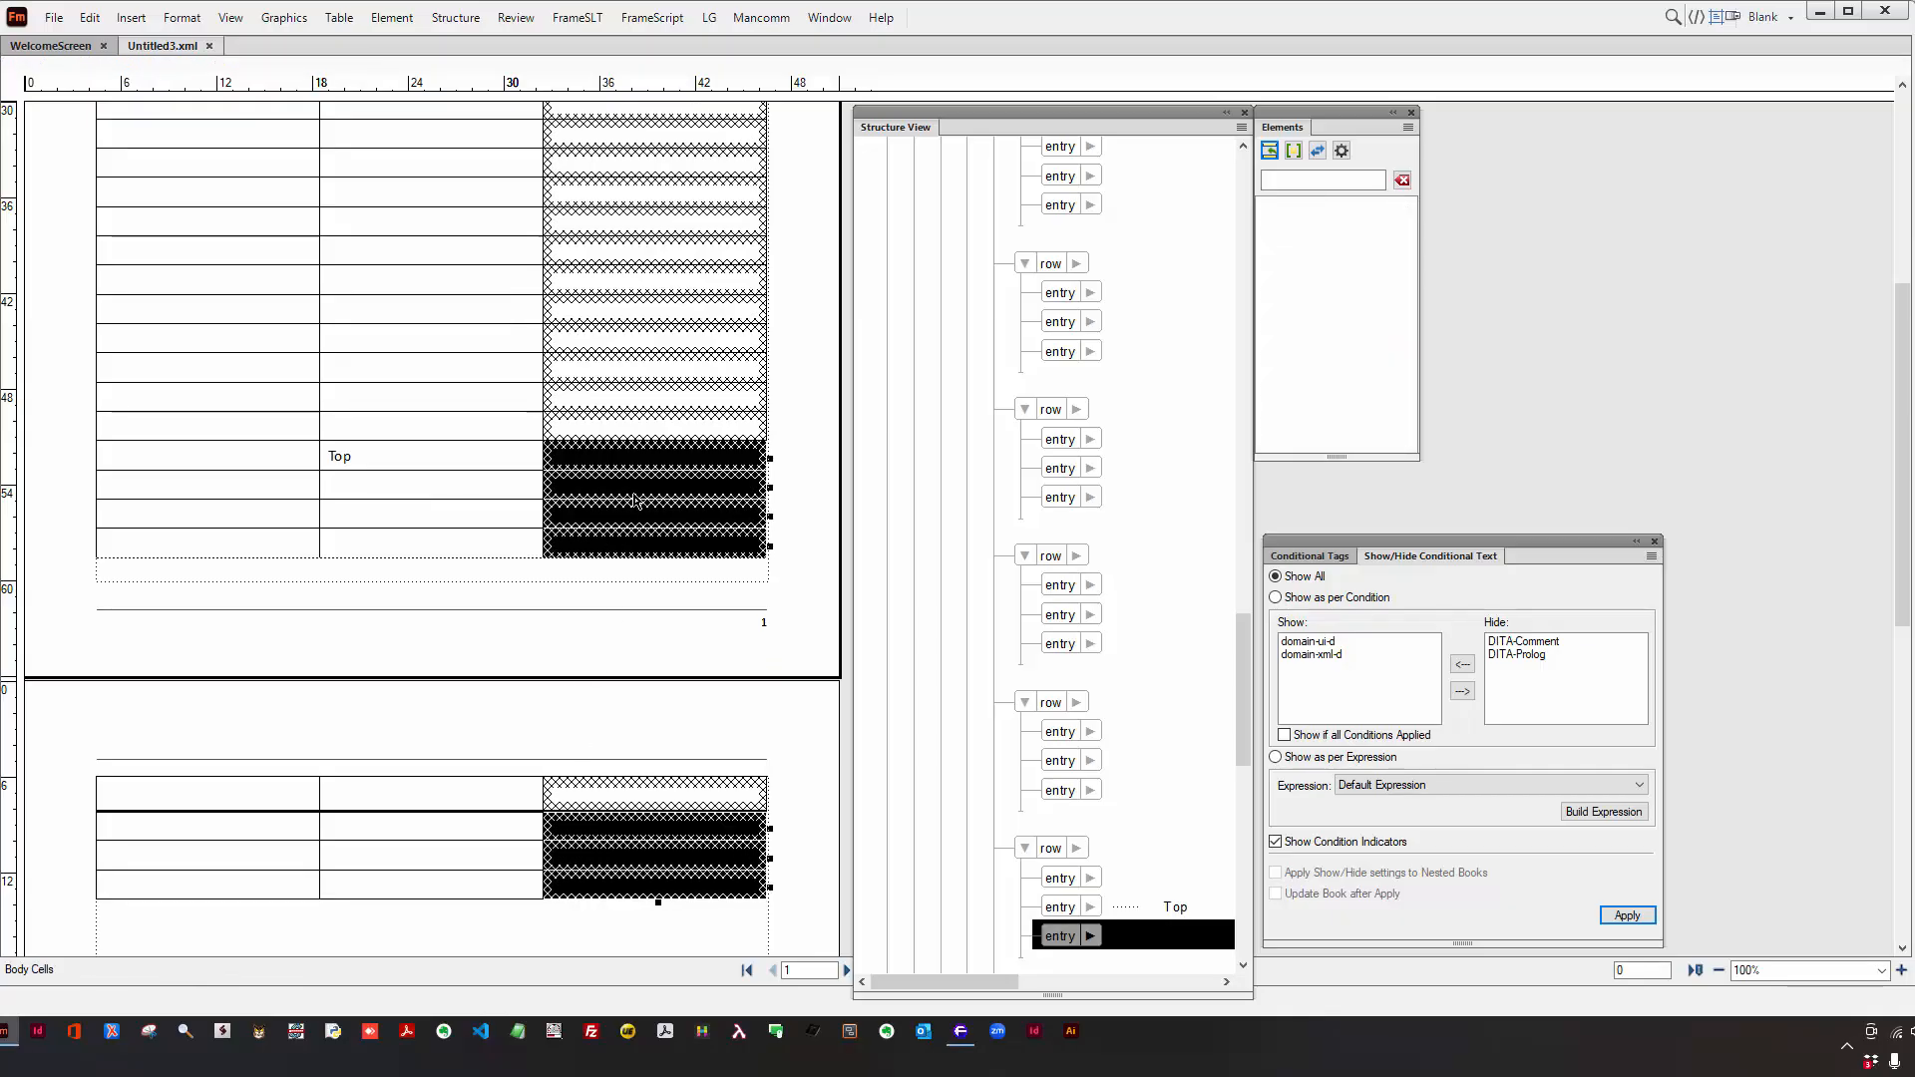
right_click(632, 882)
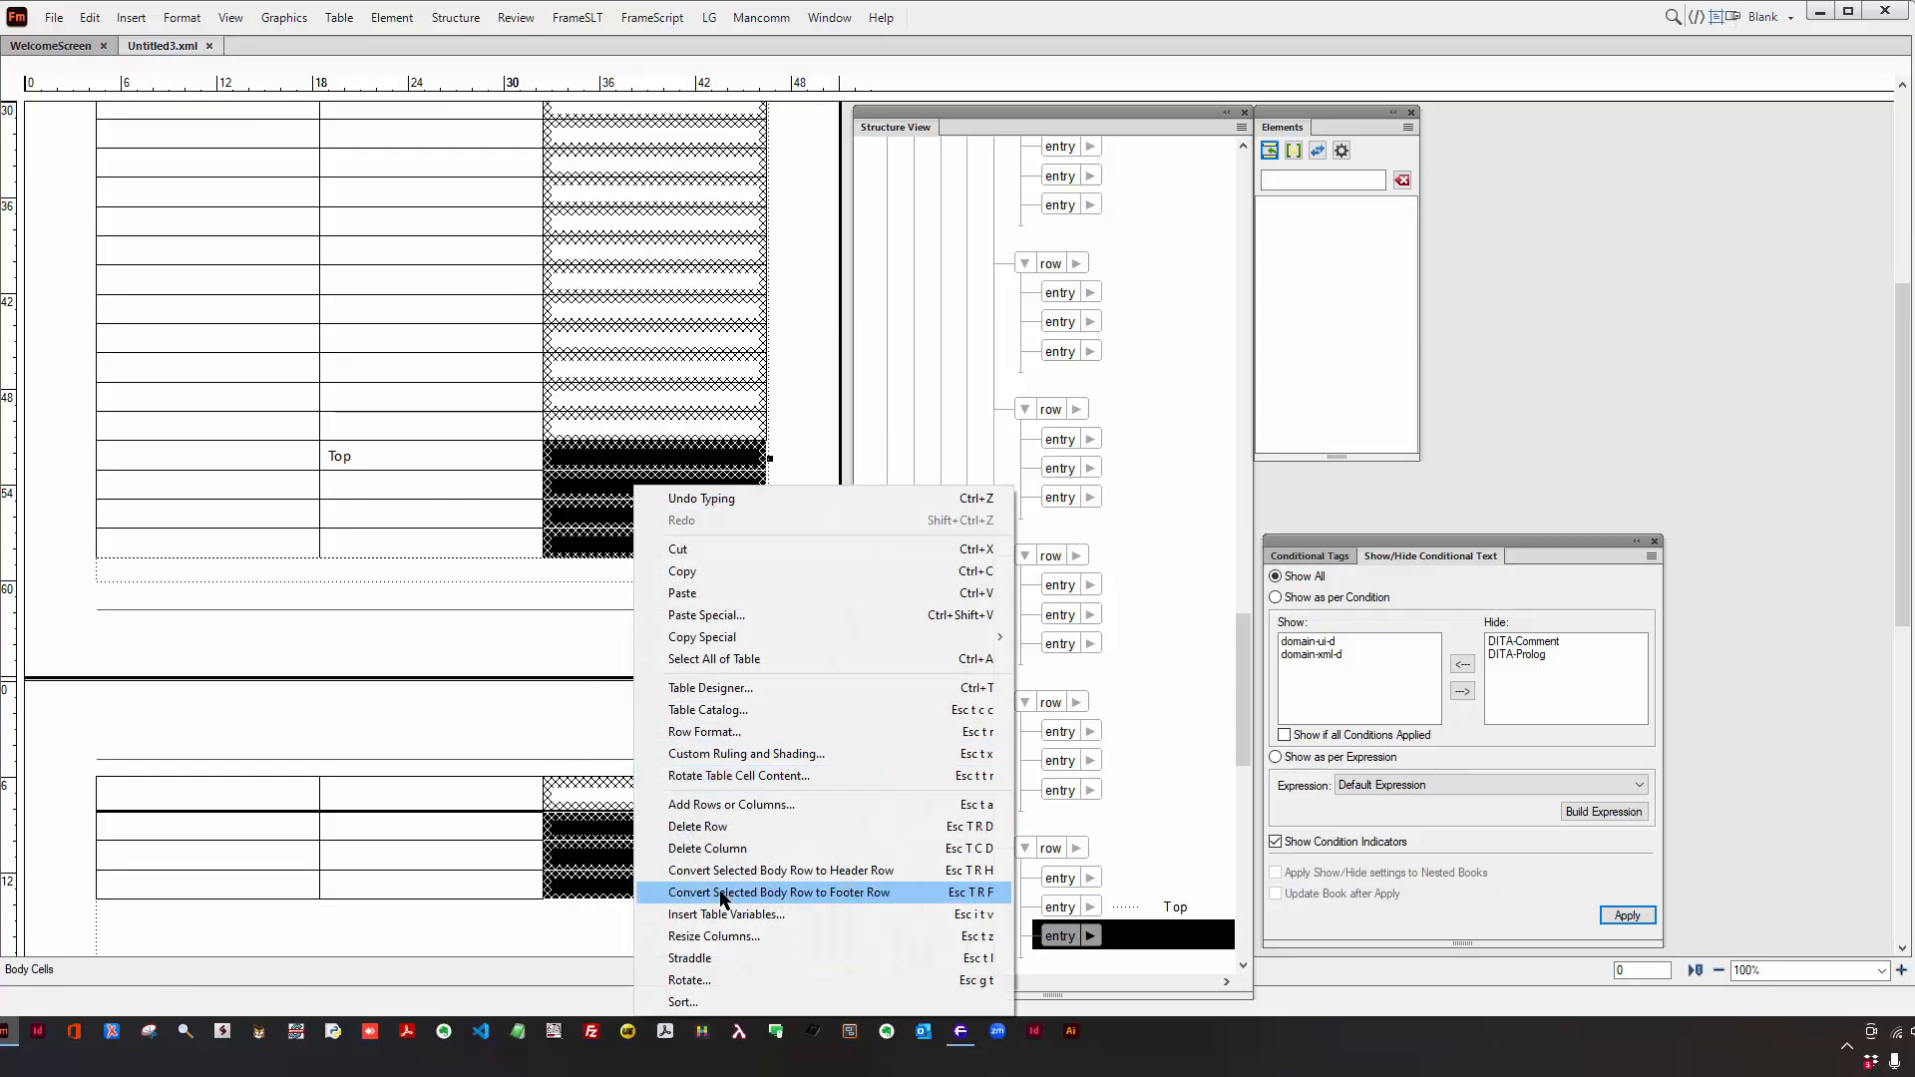
click(704, 959)
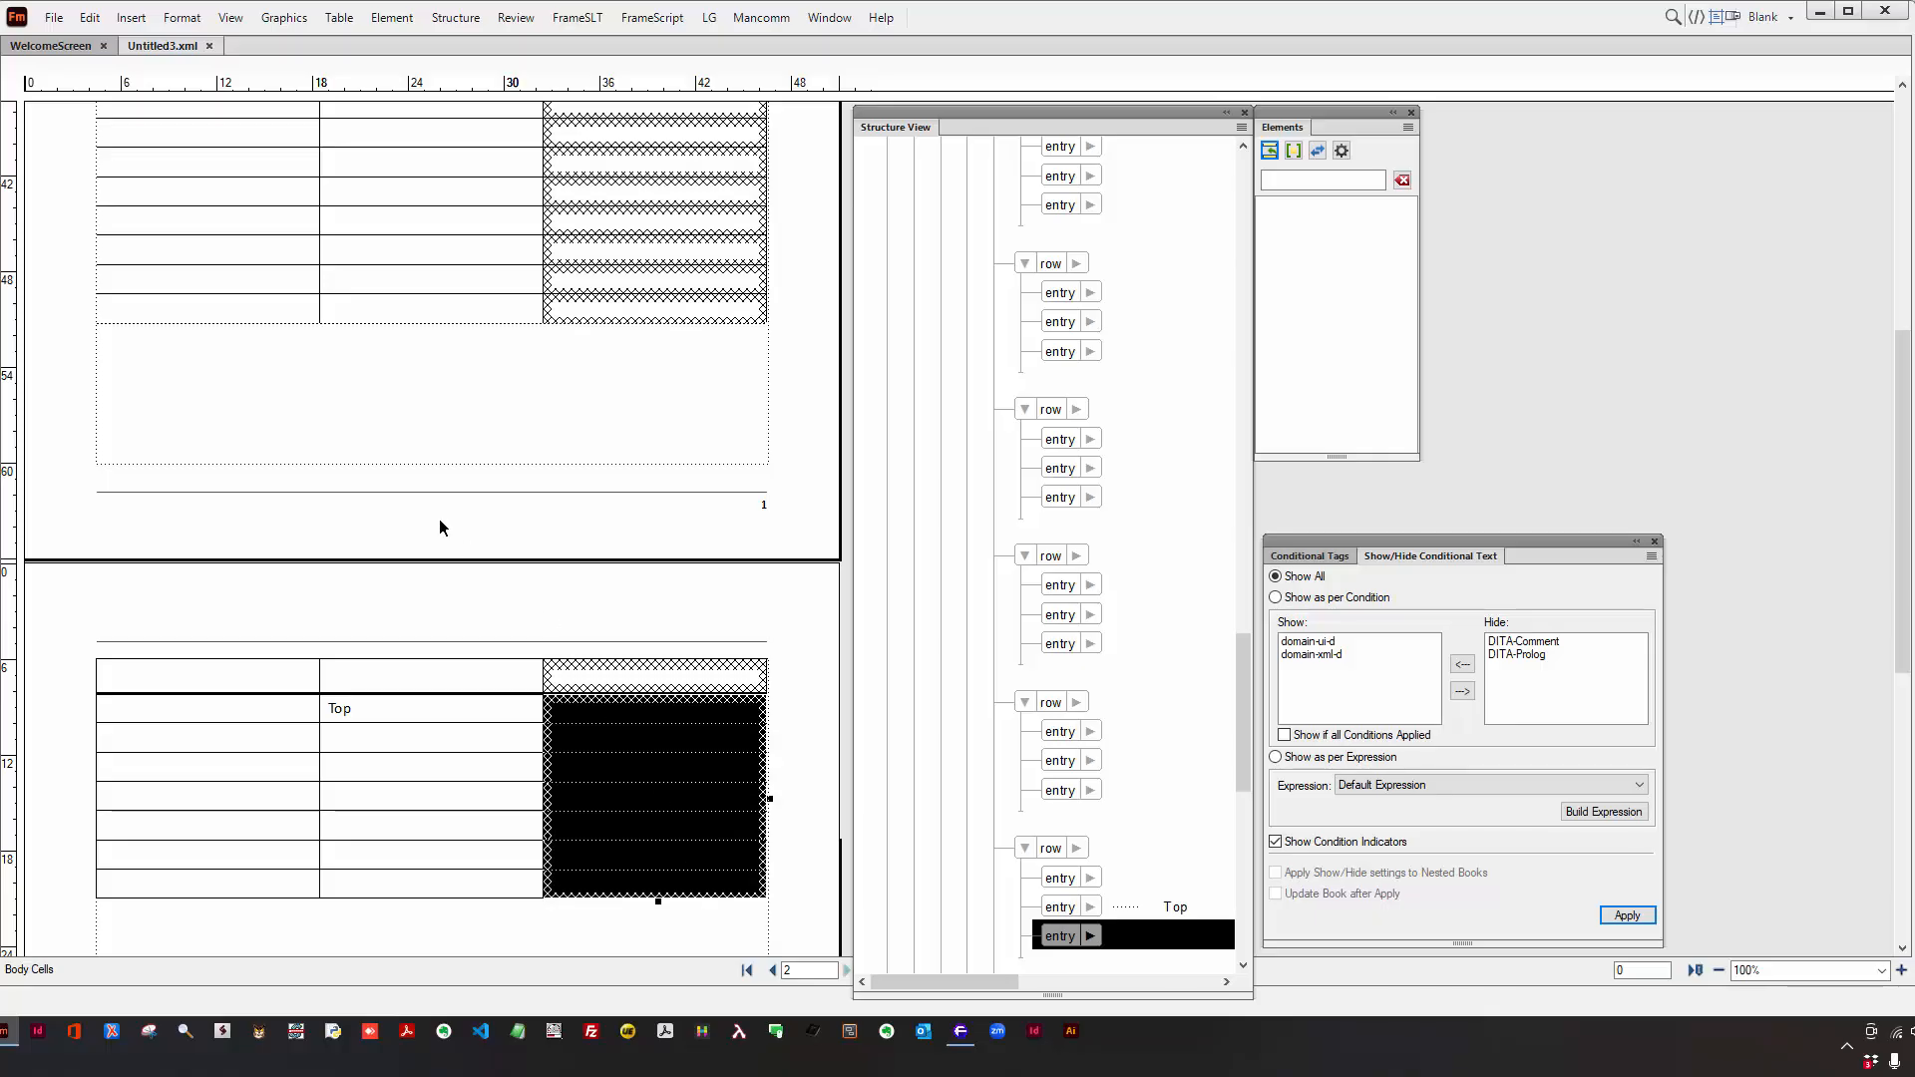
- Save the document as DeleteMe.xml, overwriting the existing file
key(ctrl+s)
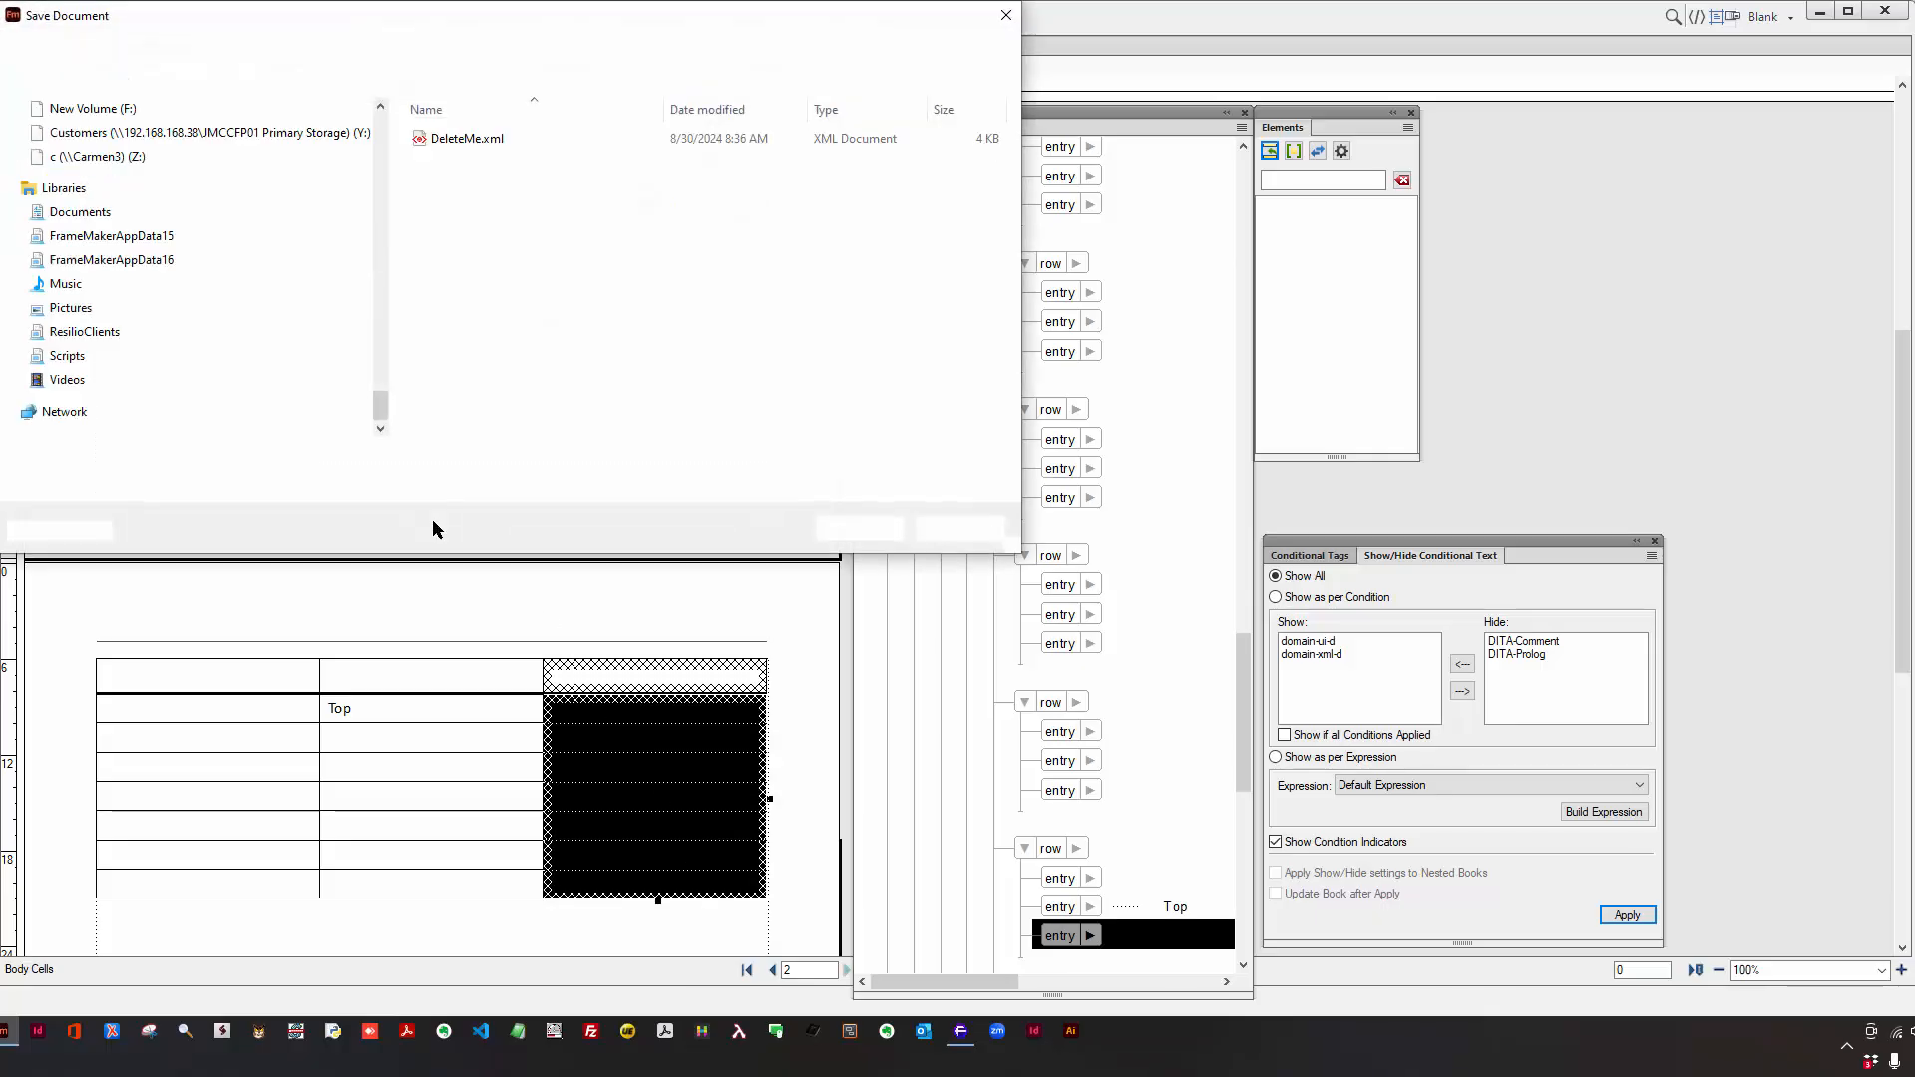
double_click(467, 137)
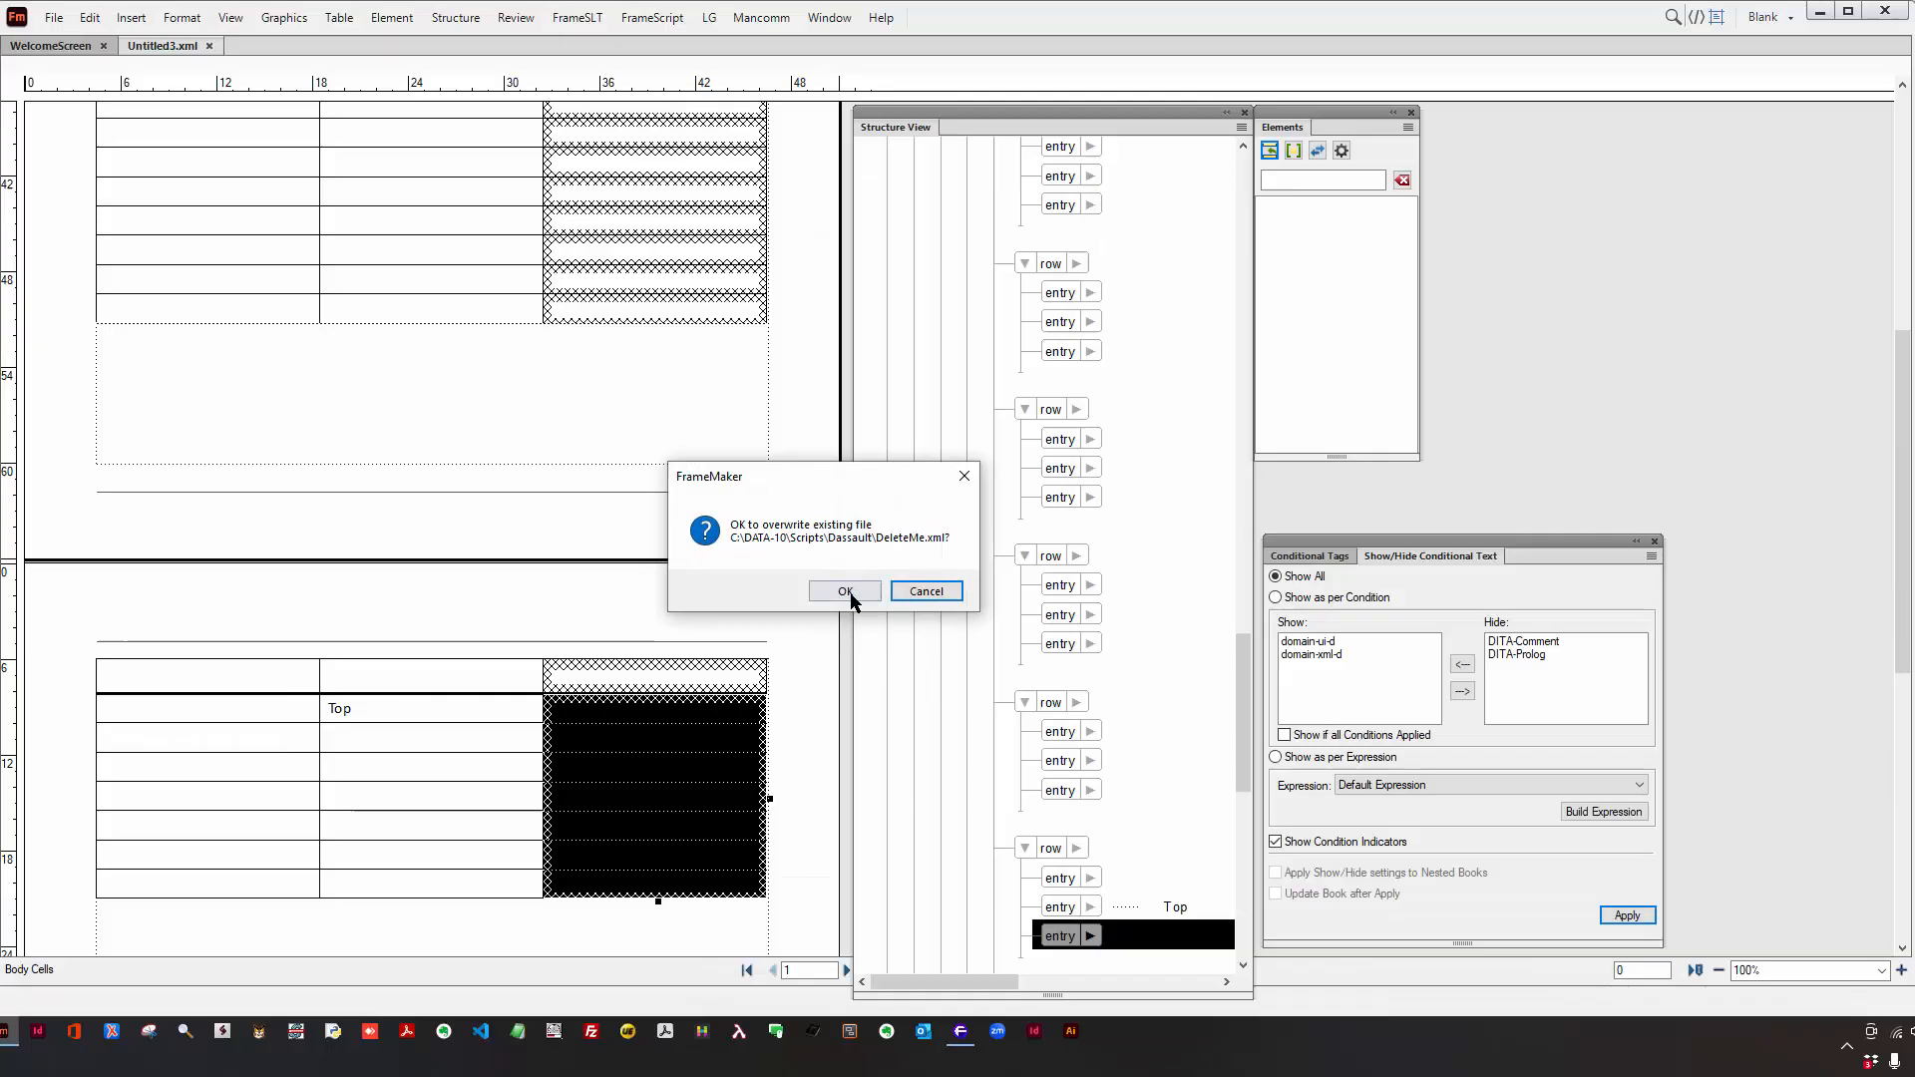
click(847, 593)
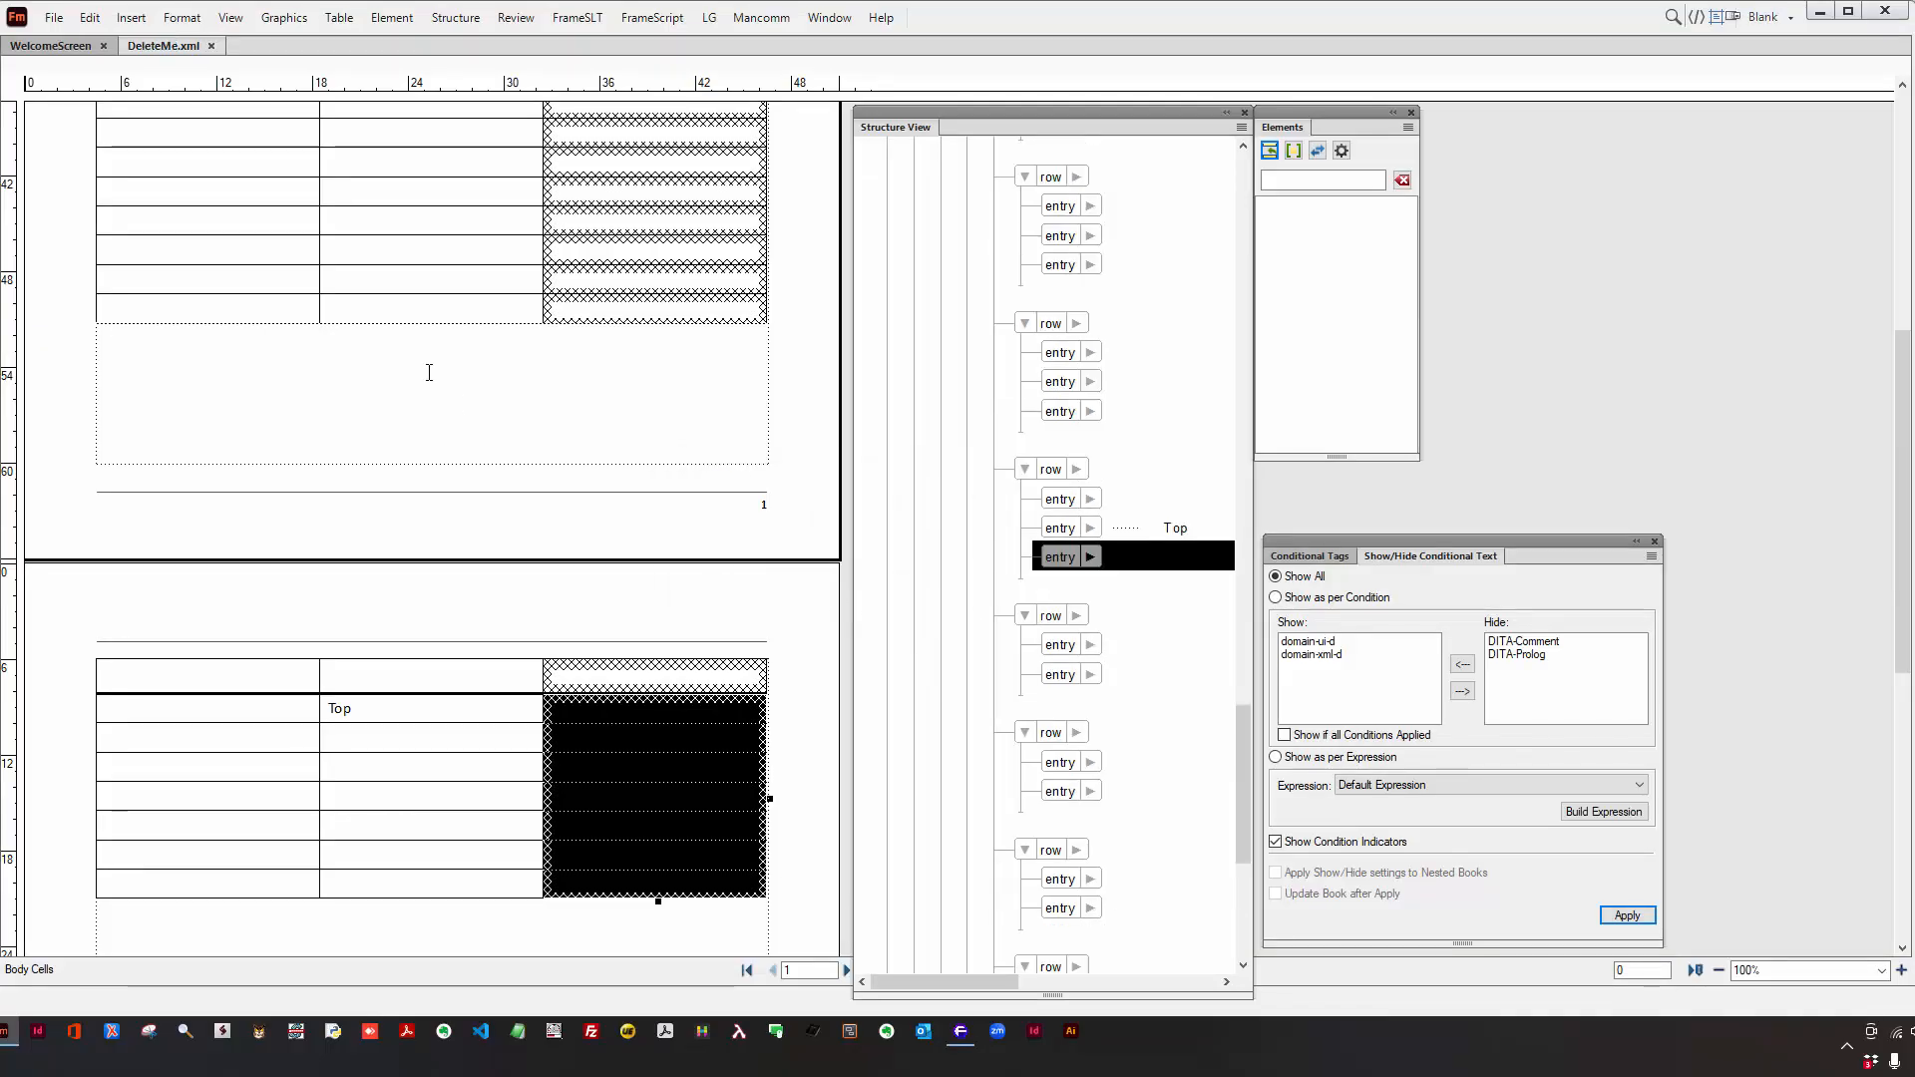
- Close DeleteMe.xml and reopen it from the recent files
click(210, 46)
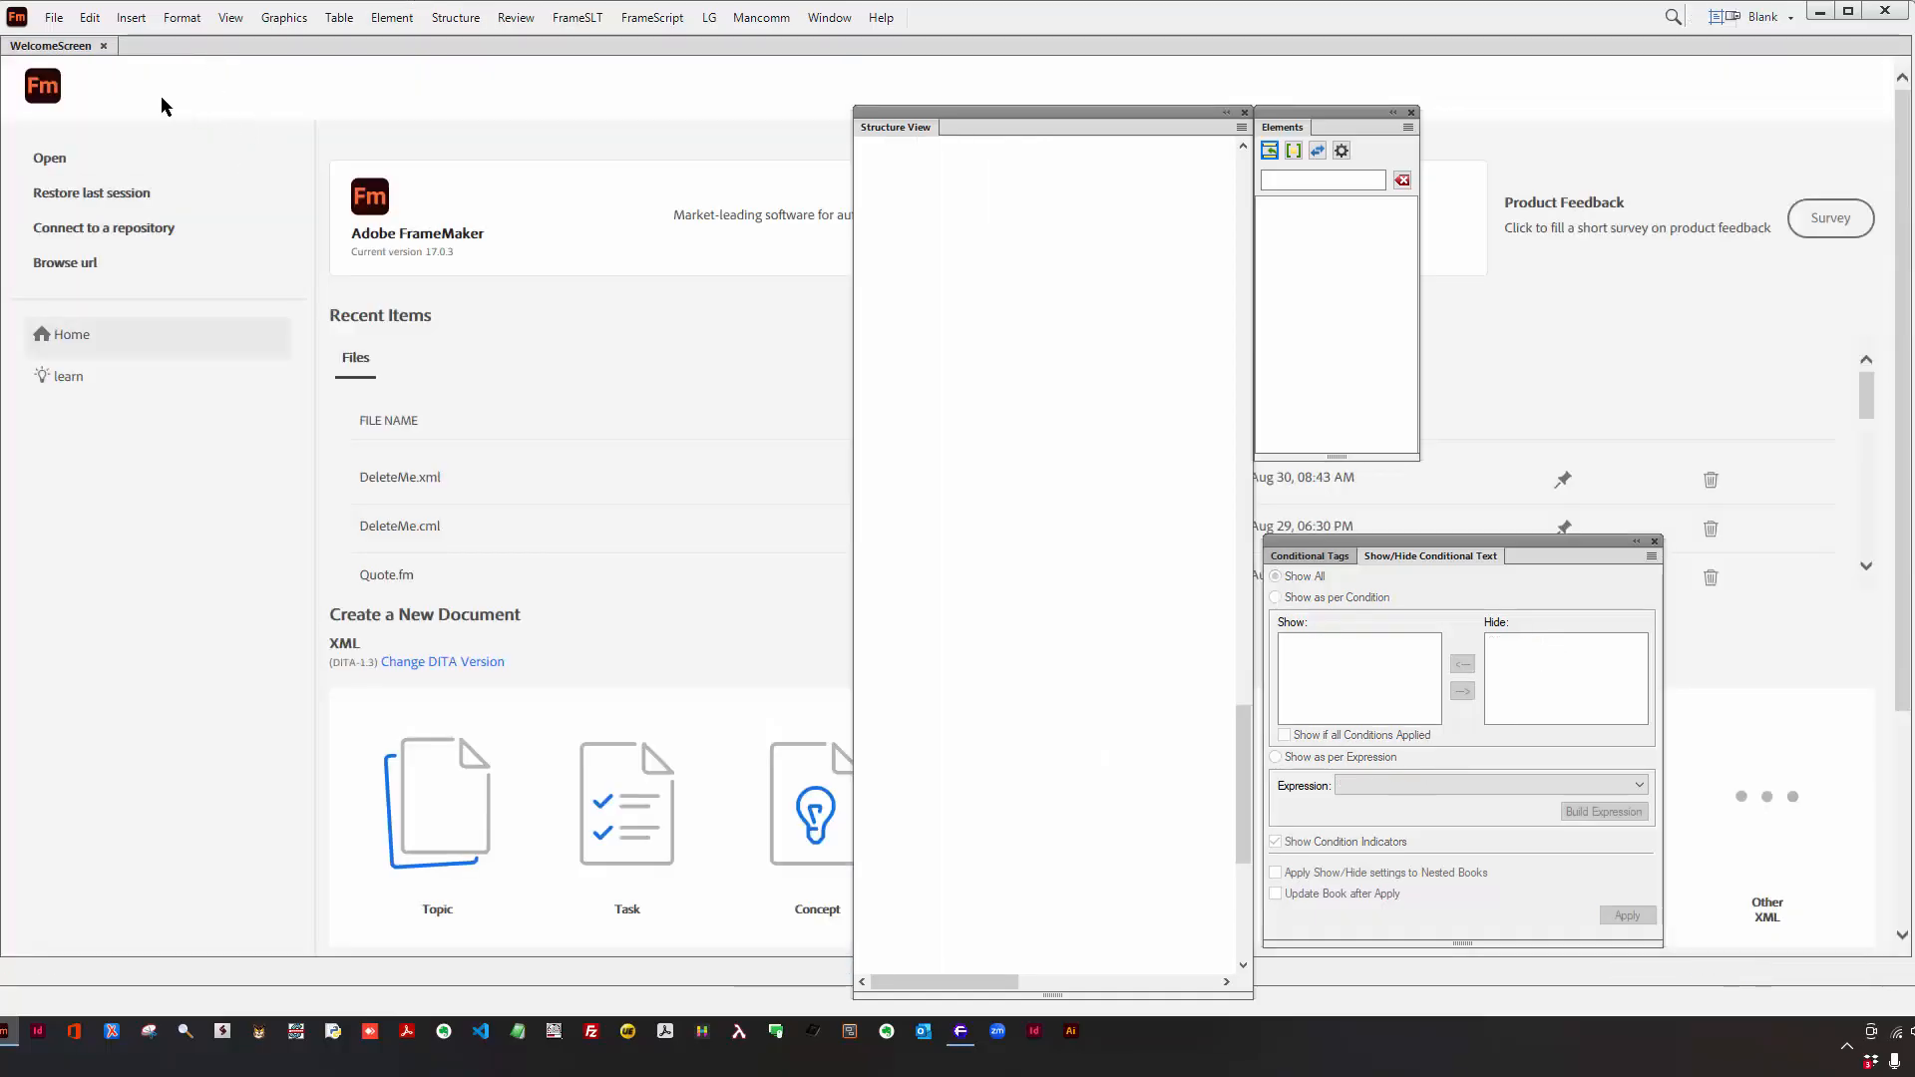
click(386, 480)
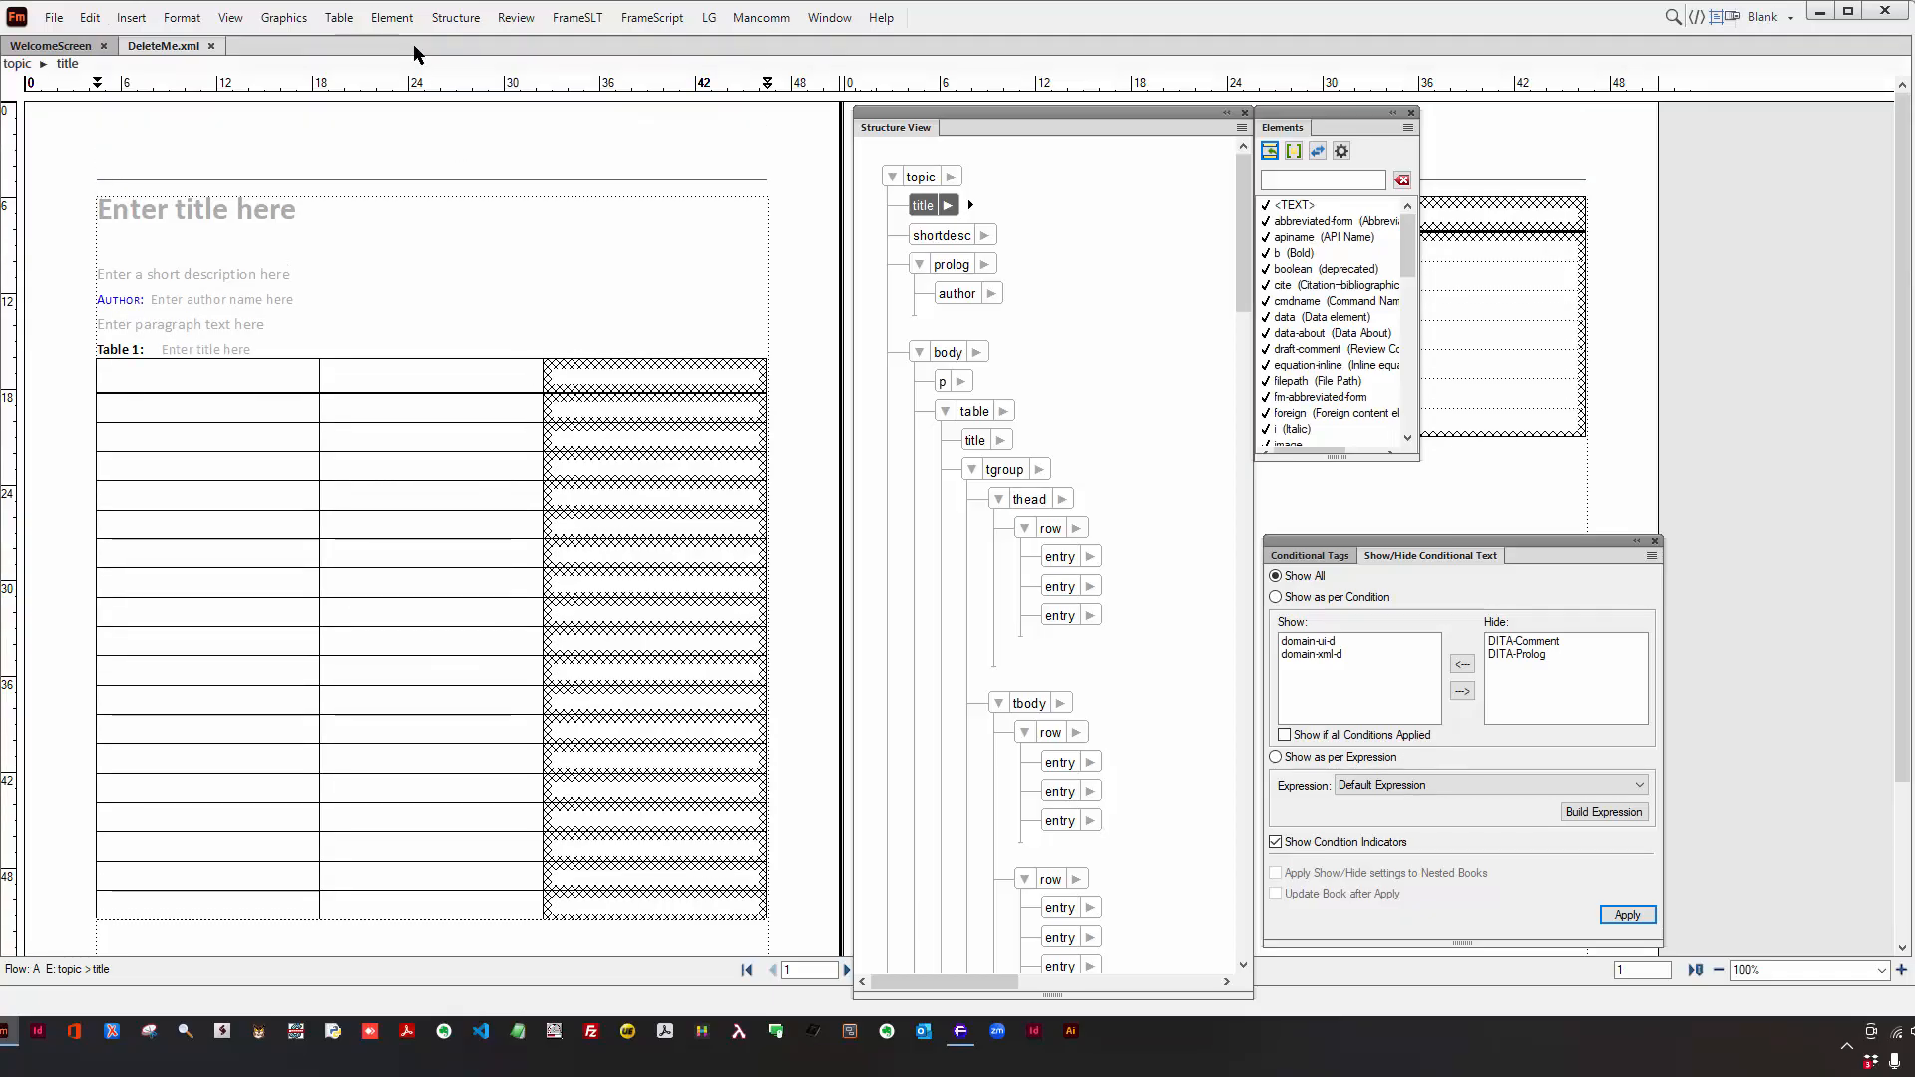
- Set the document's page scrolling view option to Vertical so the pages are stacked
click(231, 18)
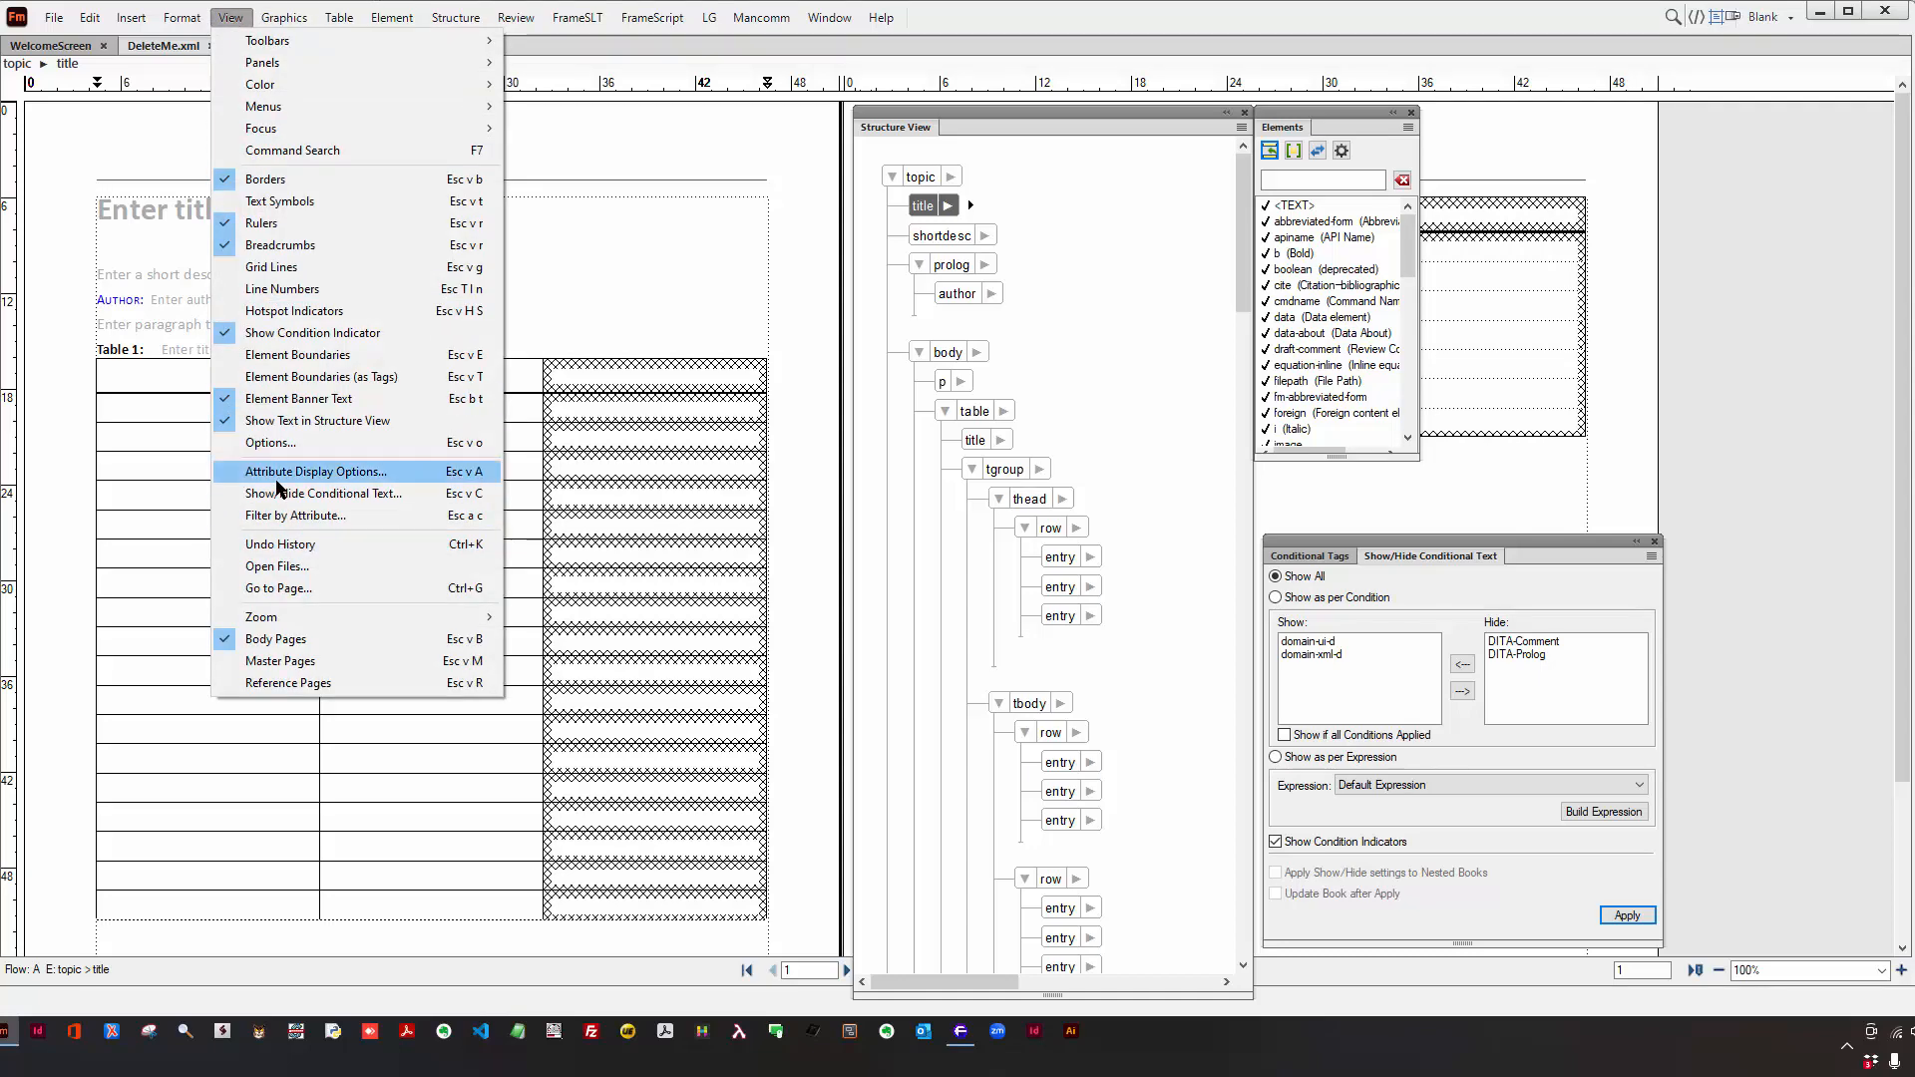
click(272, 442)
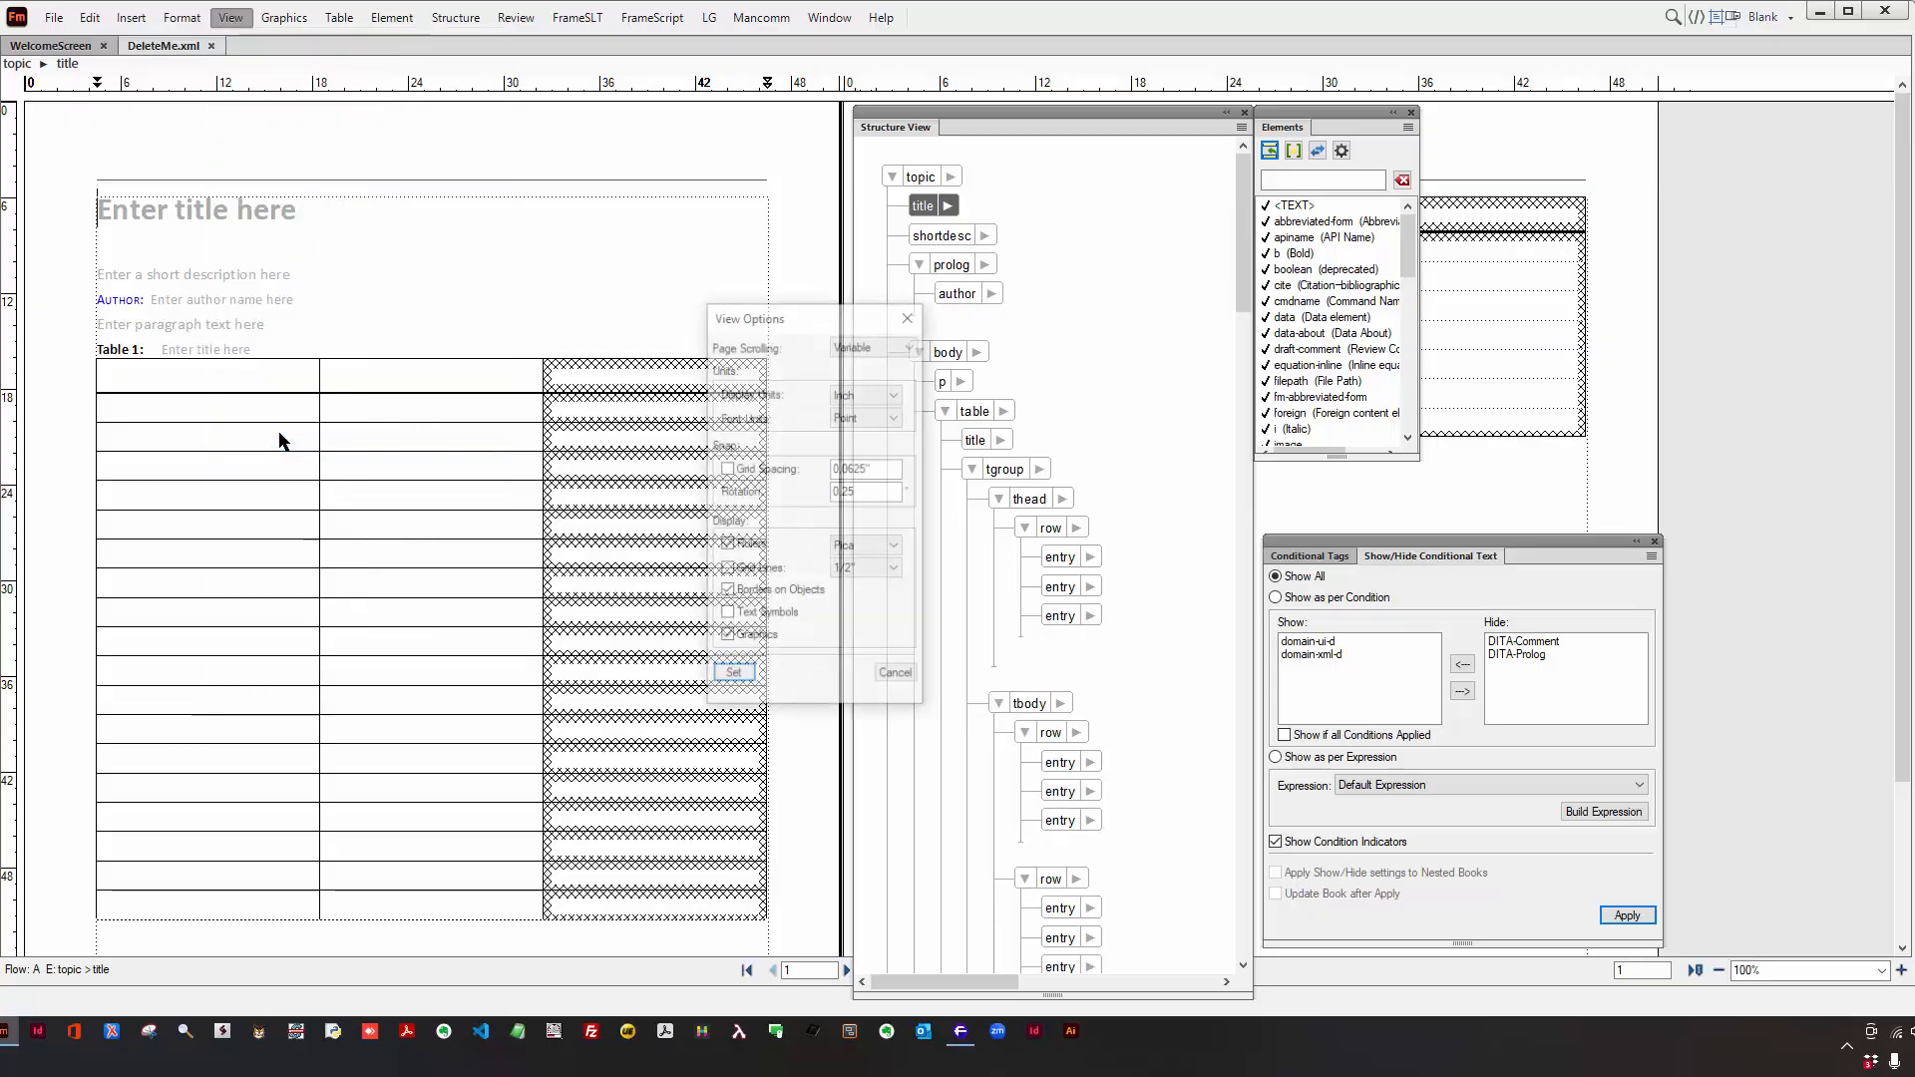
click(855, 341)
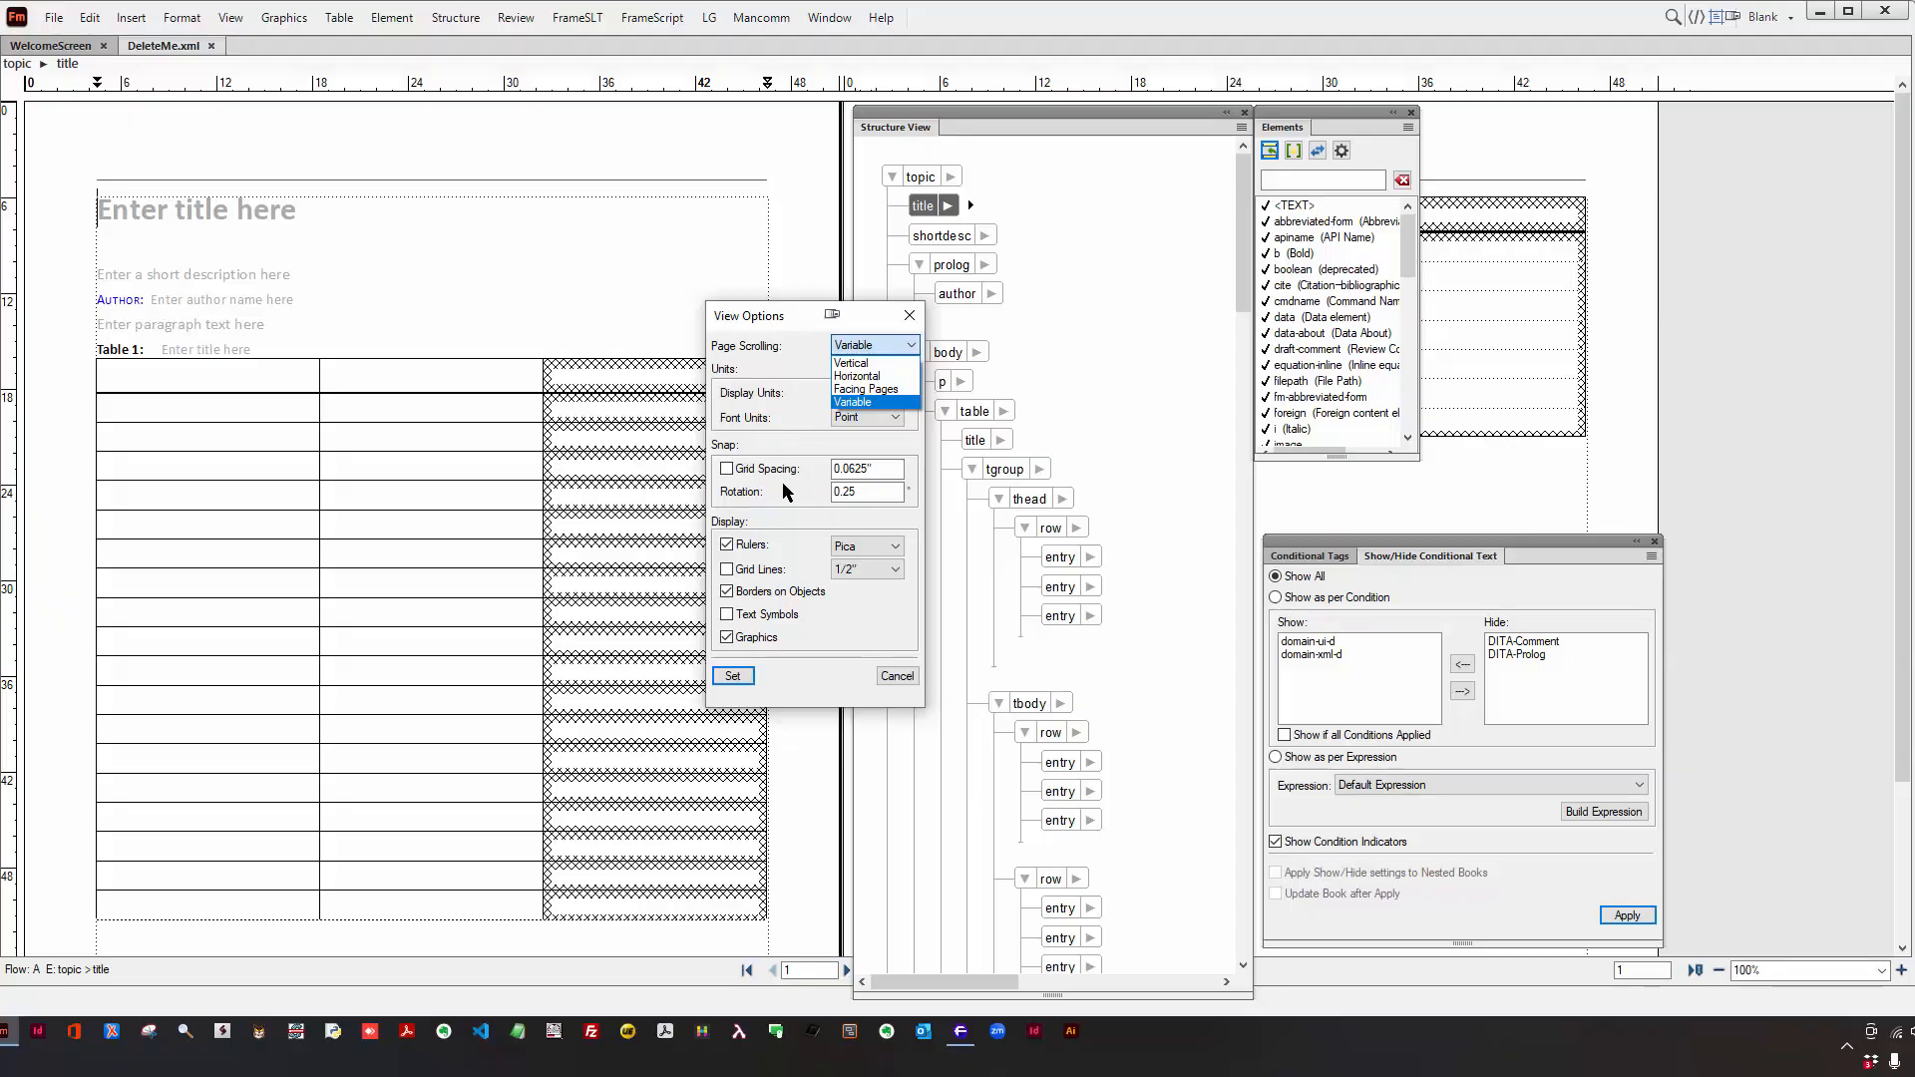
click(849, 402)
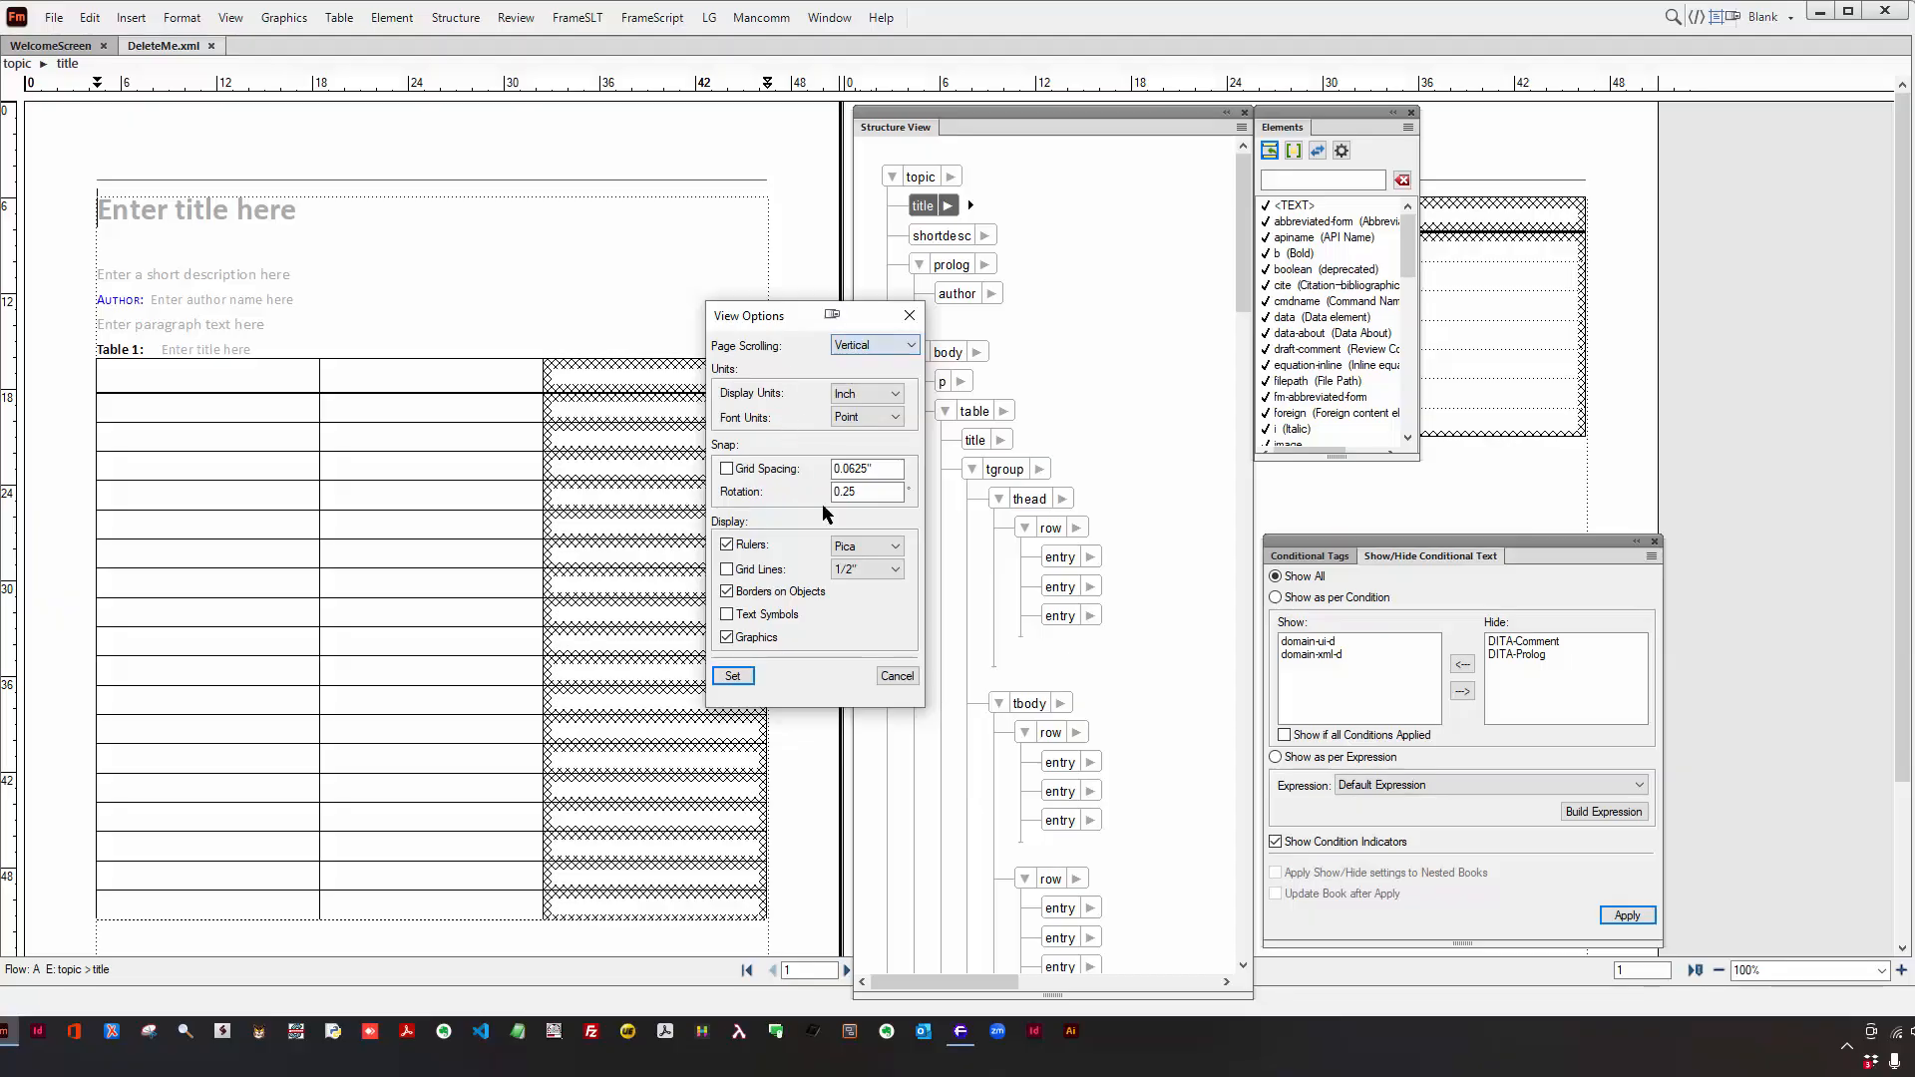
click(736, 675)
scroll(736, 678, down, 10)
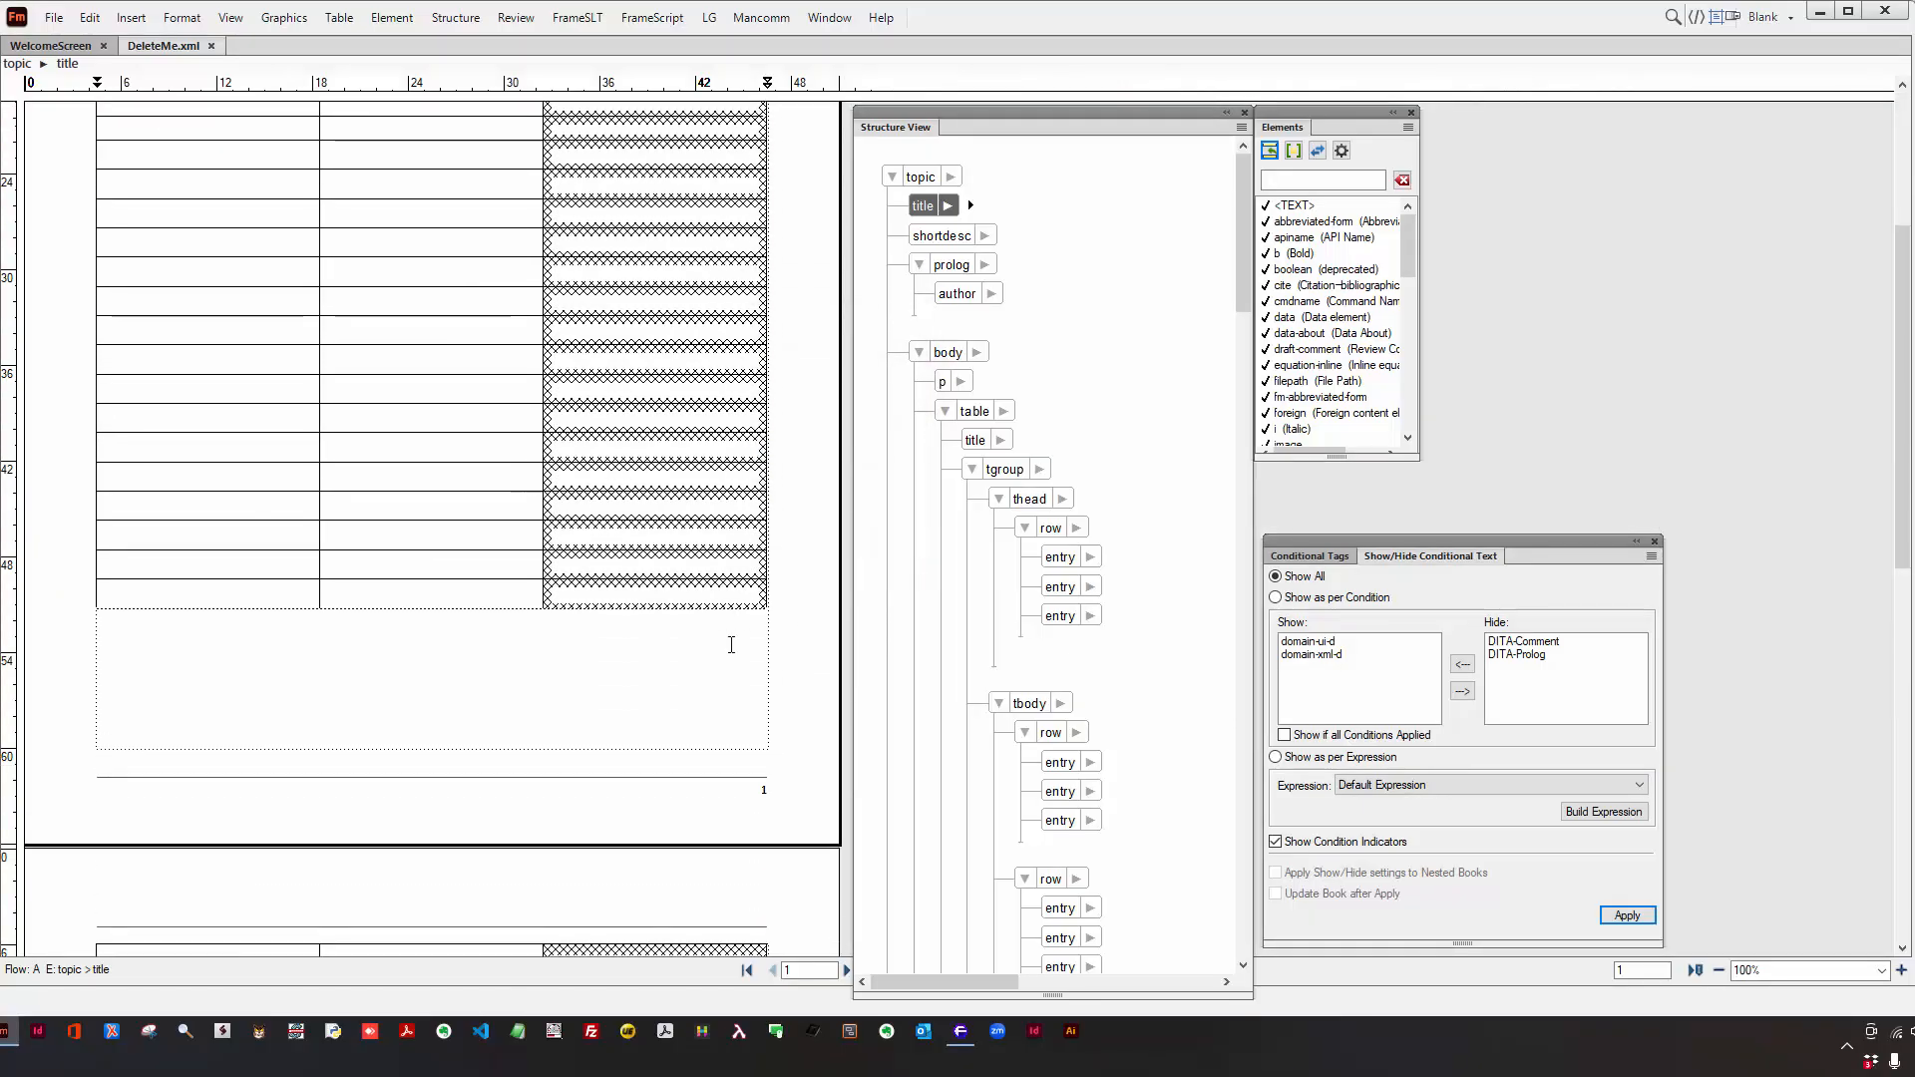
scroll(730, 642, down, 3)
scroll(730, 640, up, 7)
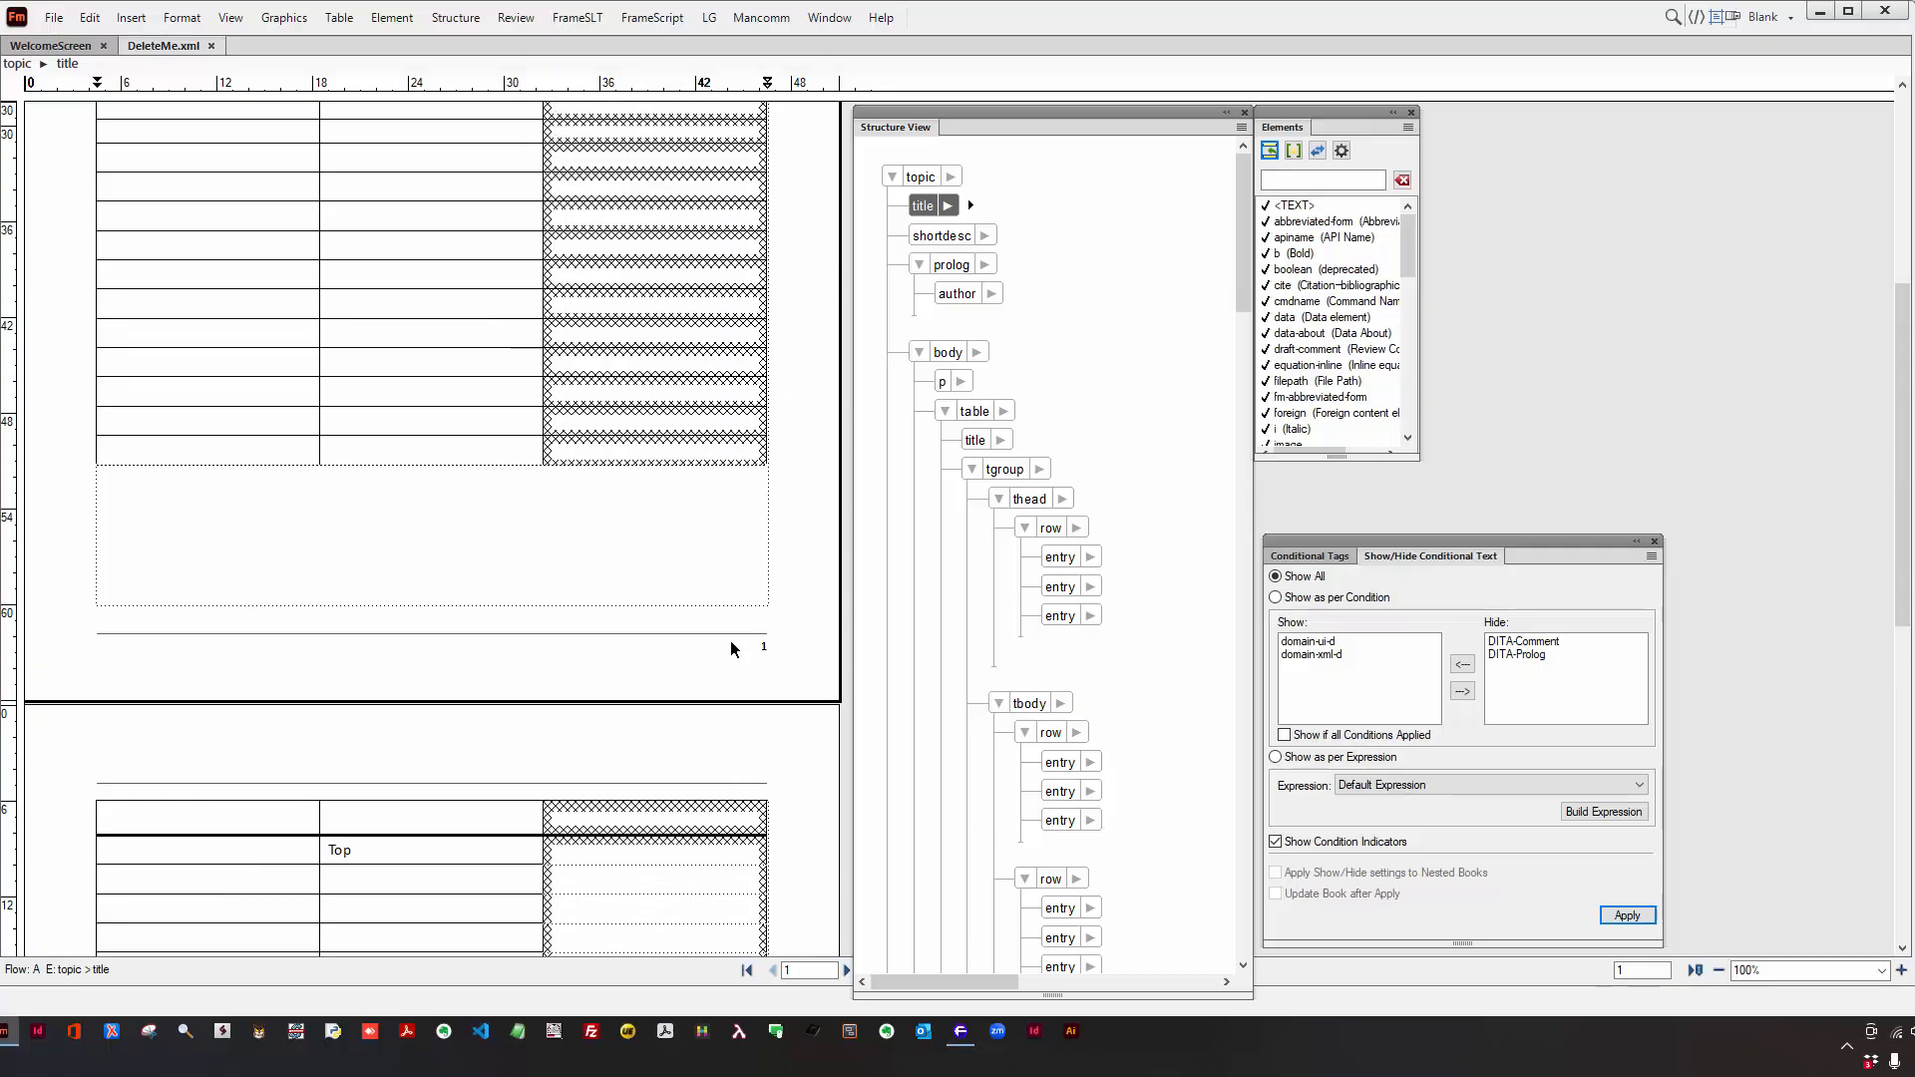
scroll(731, 642, up, 3)
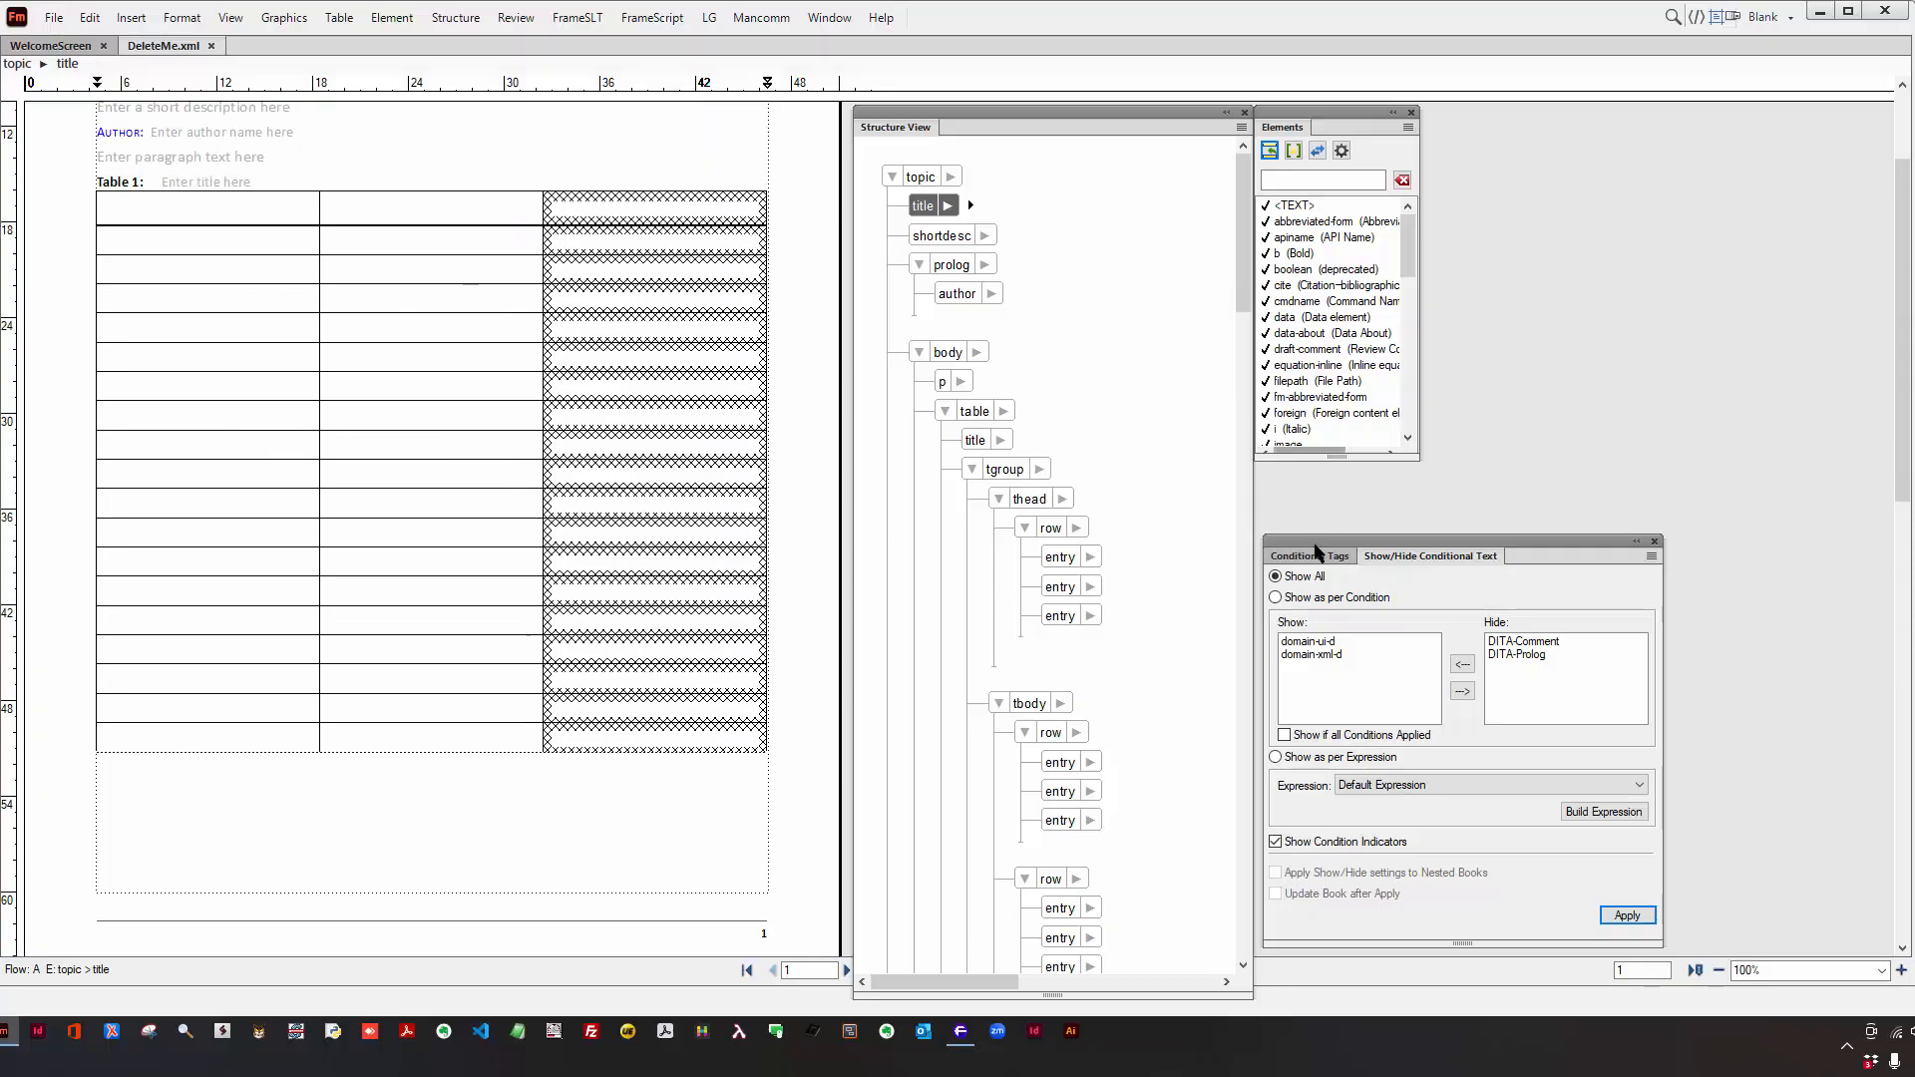
- Apply Show as per Condition to hide the table's conditional third column
click(1328, 598)
click(1609, 921)
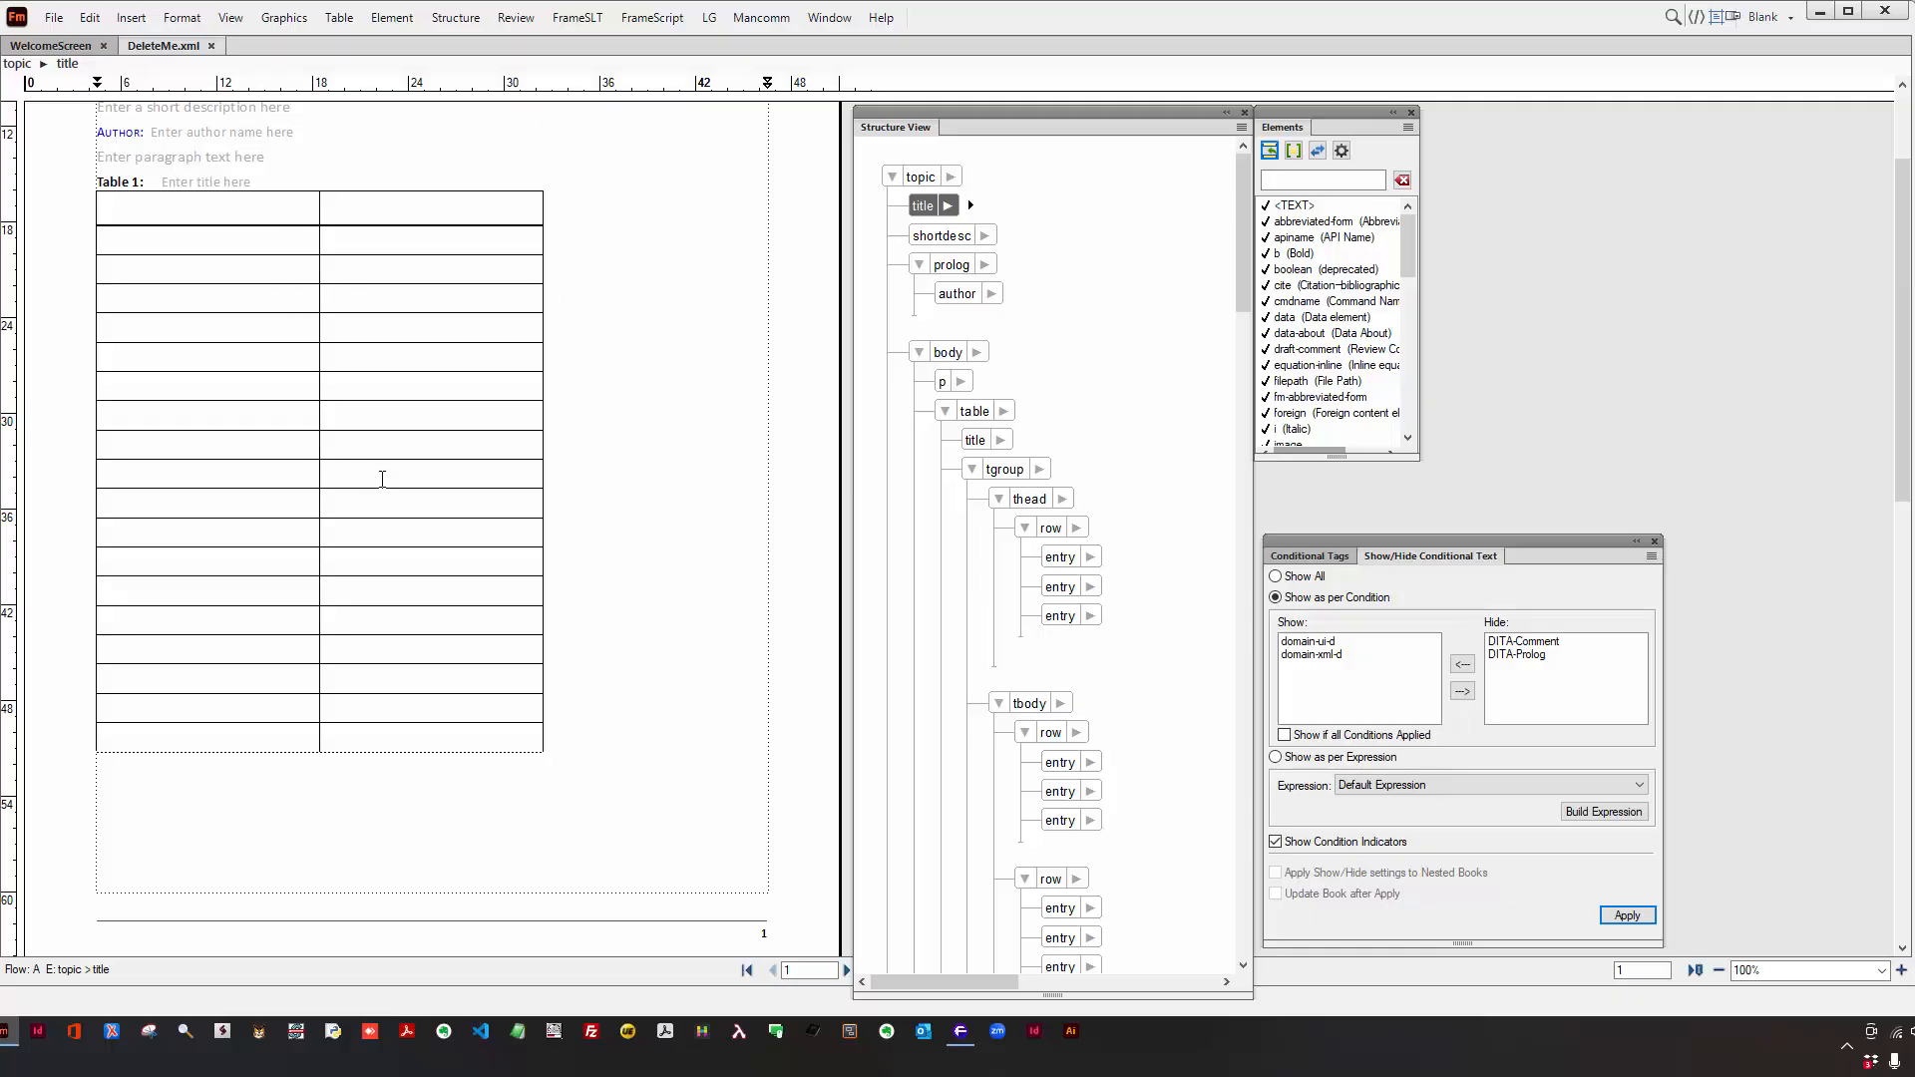
scroll(449, 408, down, 5)
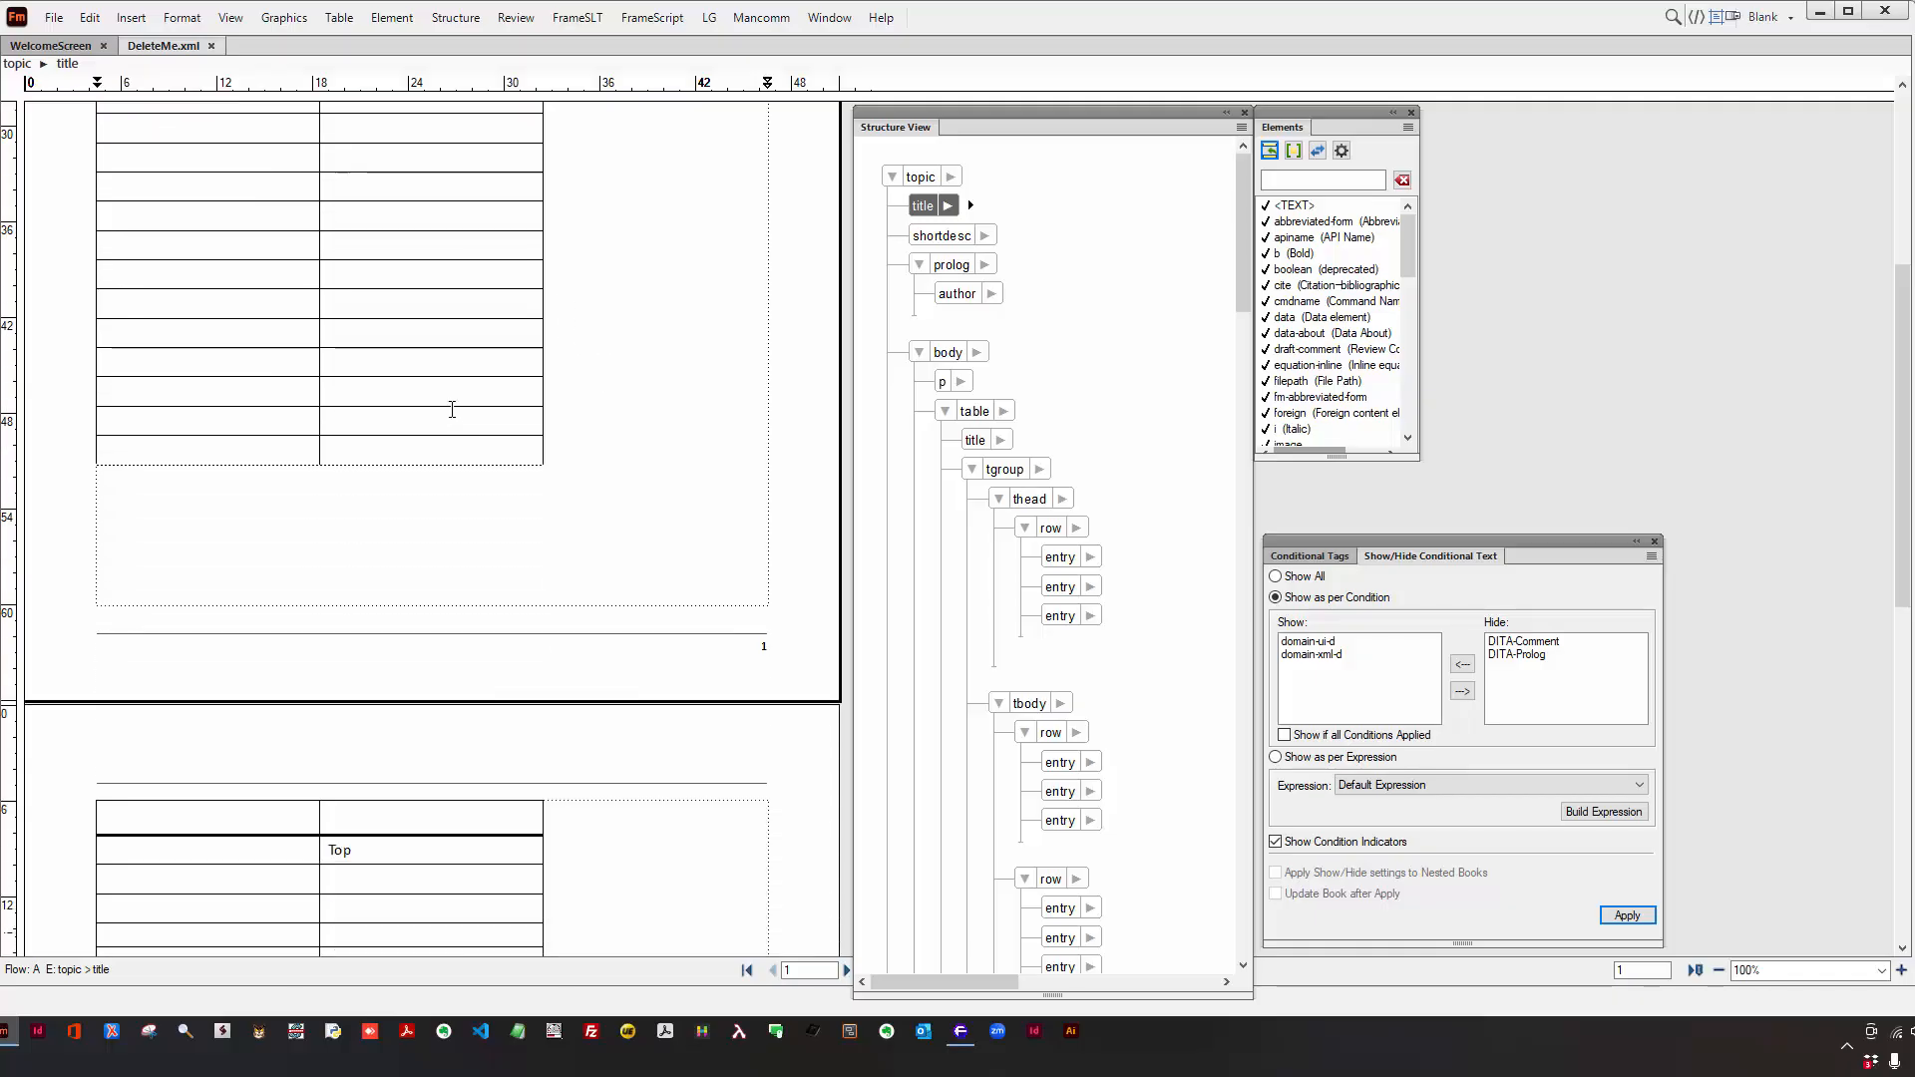
scroll(449, 409, up, 3)
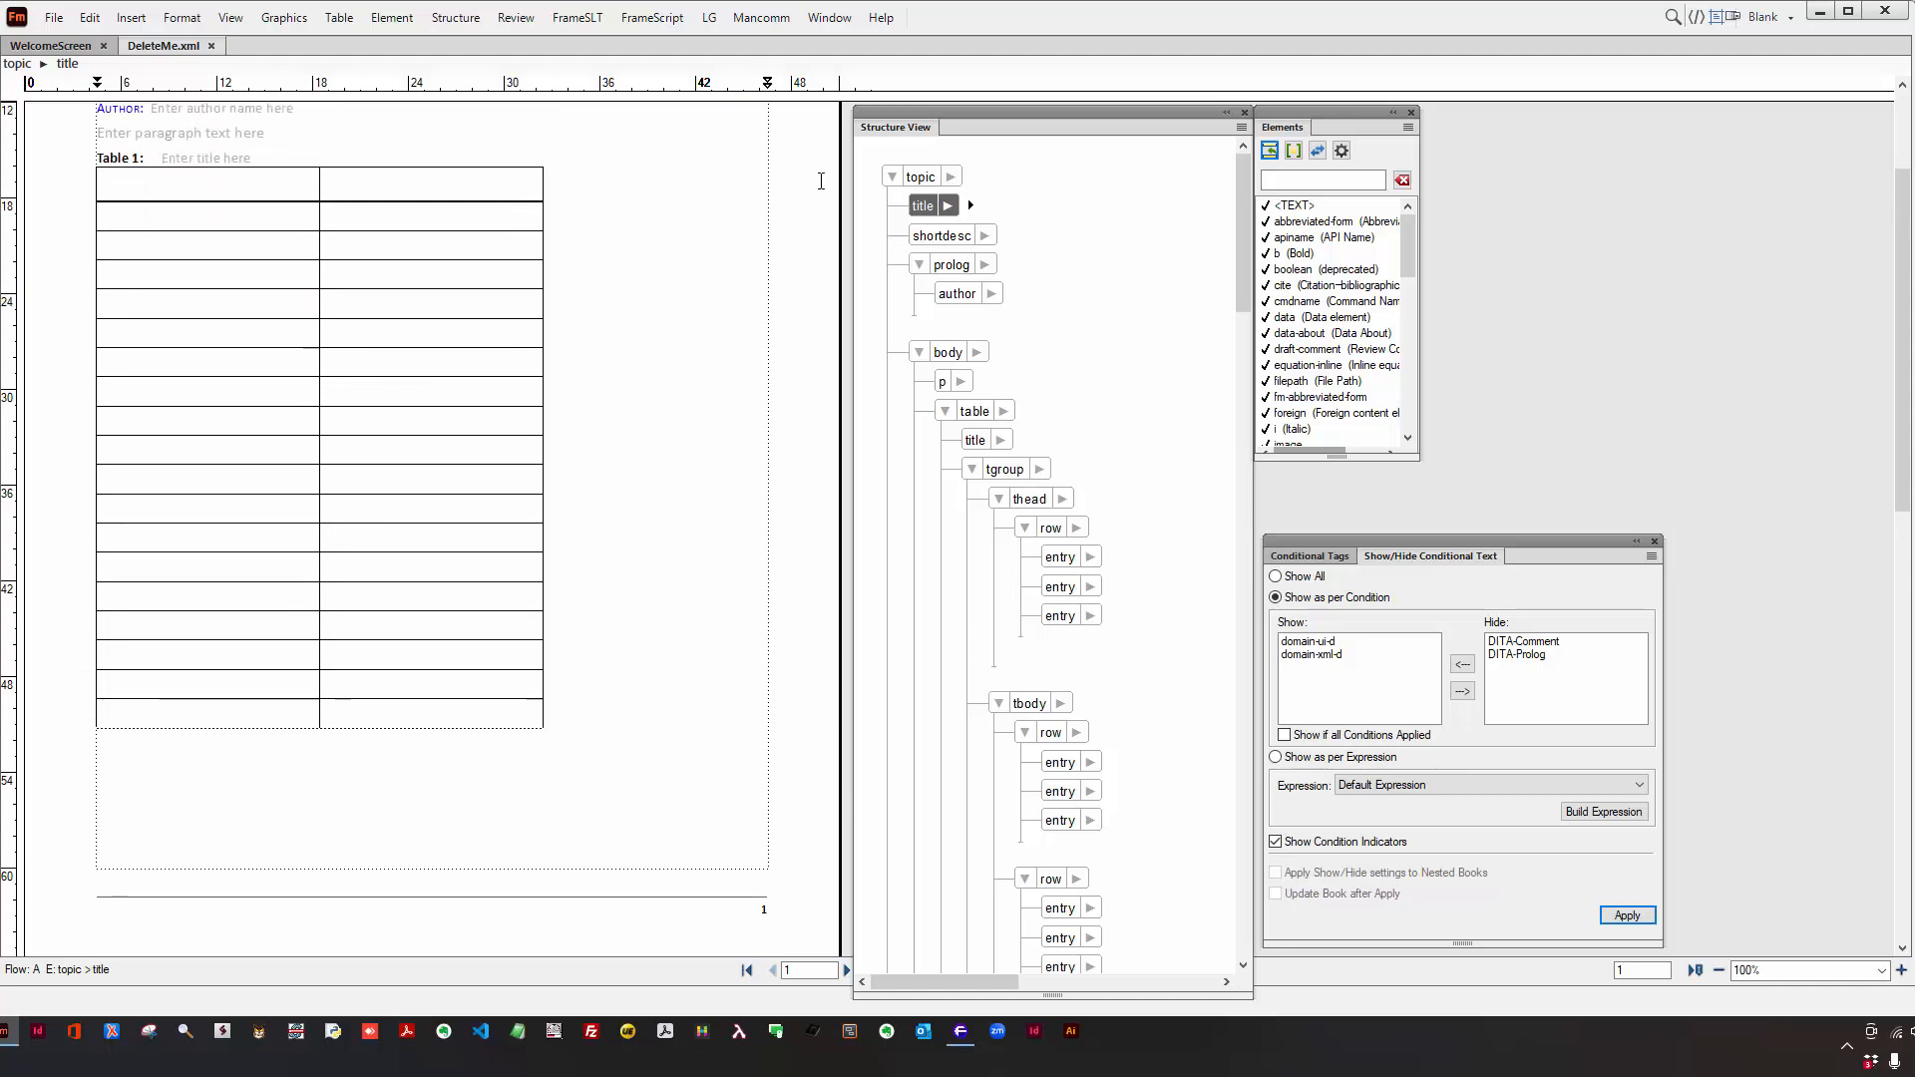
- Display the document's XML code and examine the TableColumnCond processing instruction and the column definitions in tgroup
click(1699, 17)
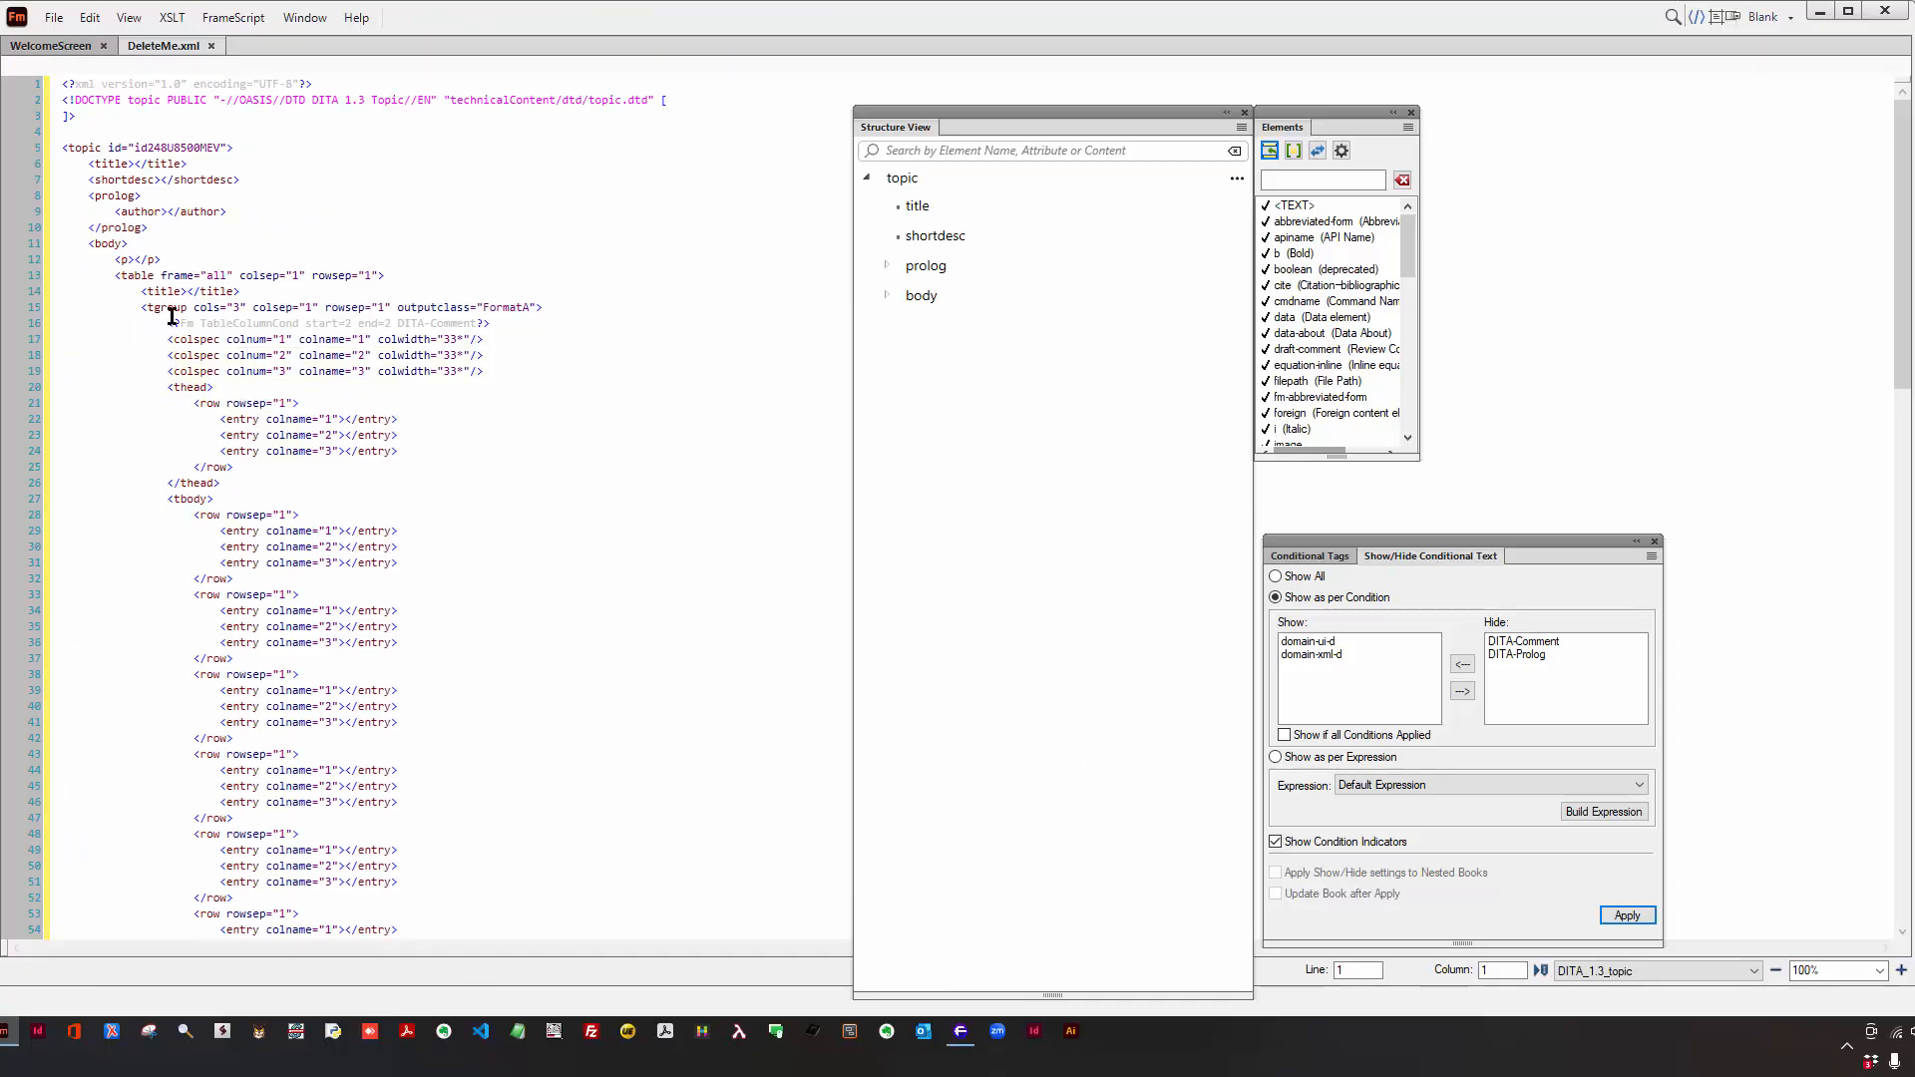
double_click(229, 318)
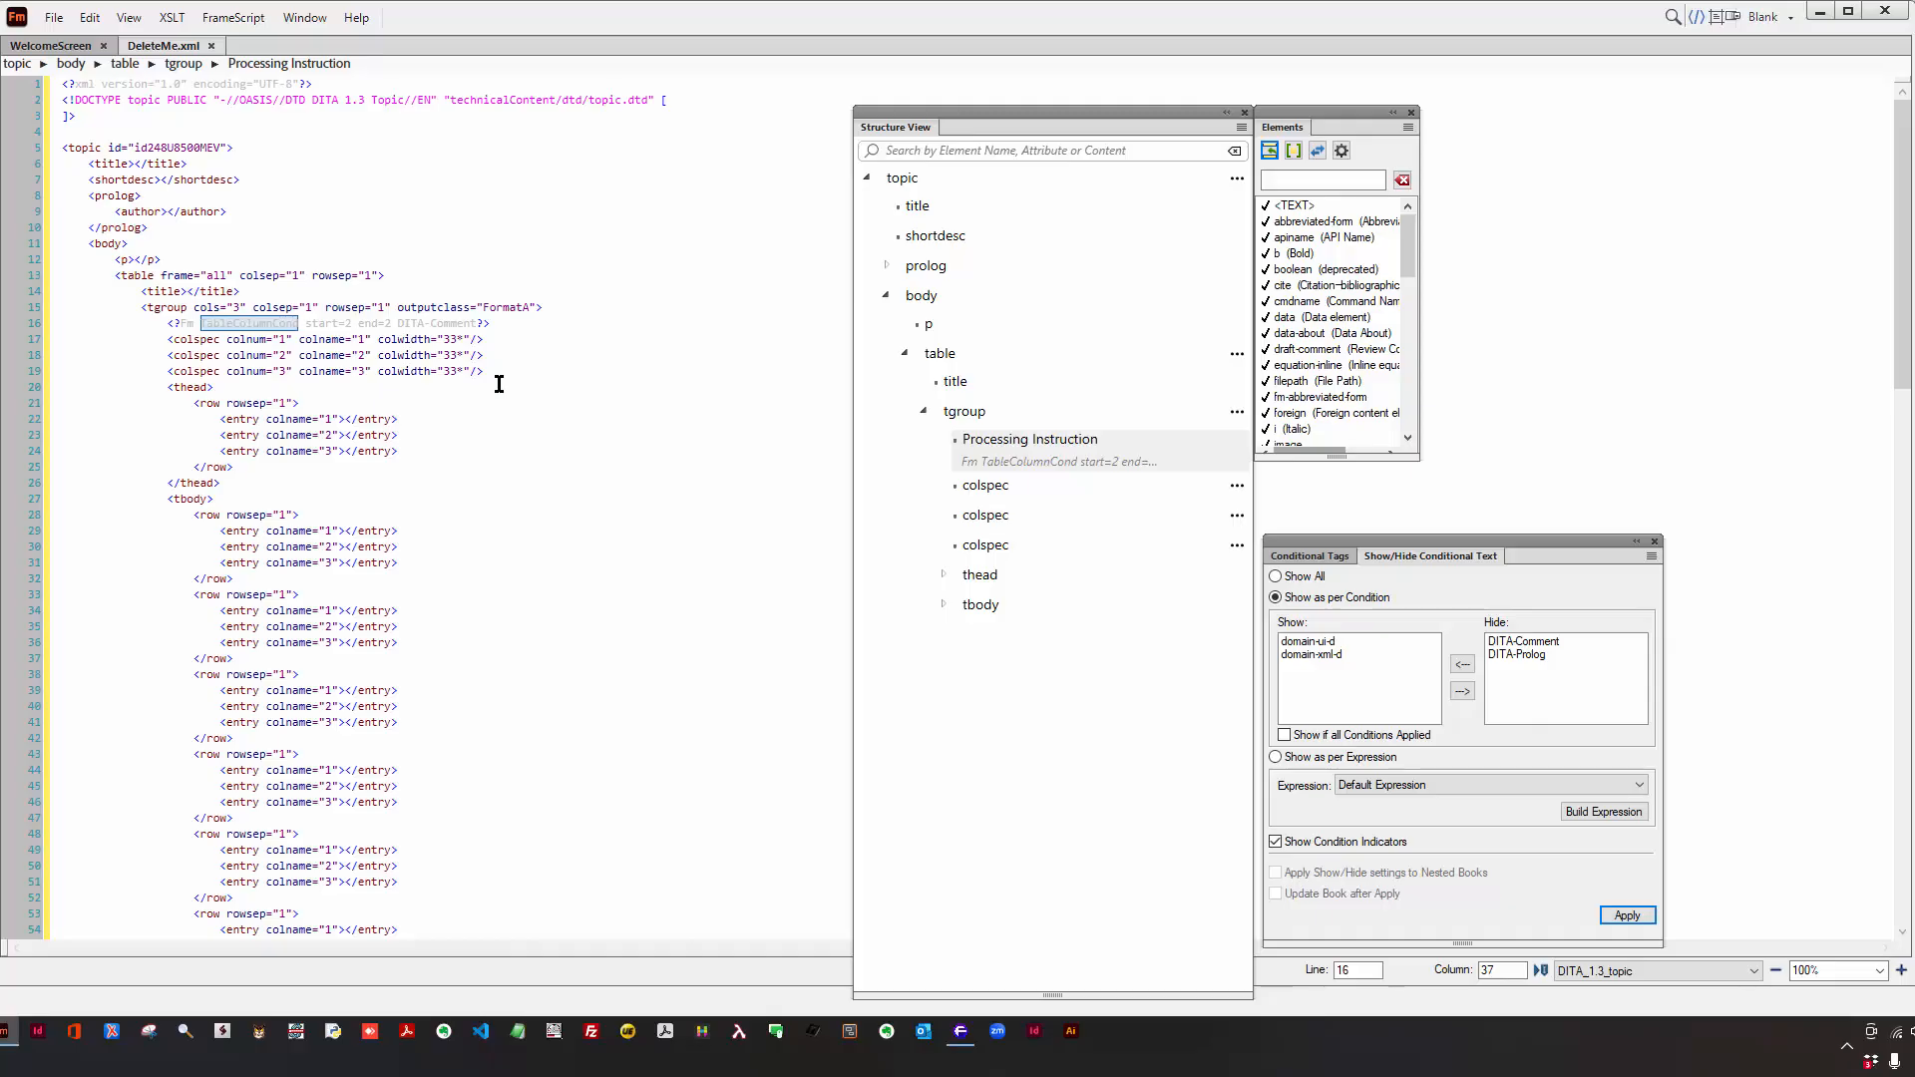
scroll(499, 384, down, 5)
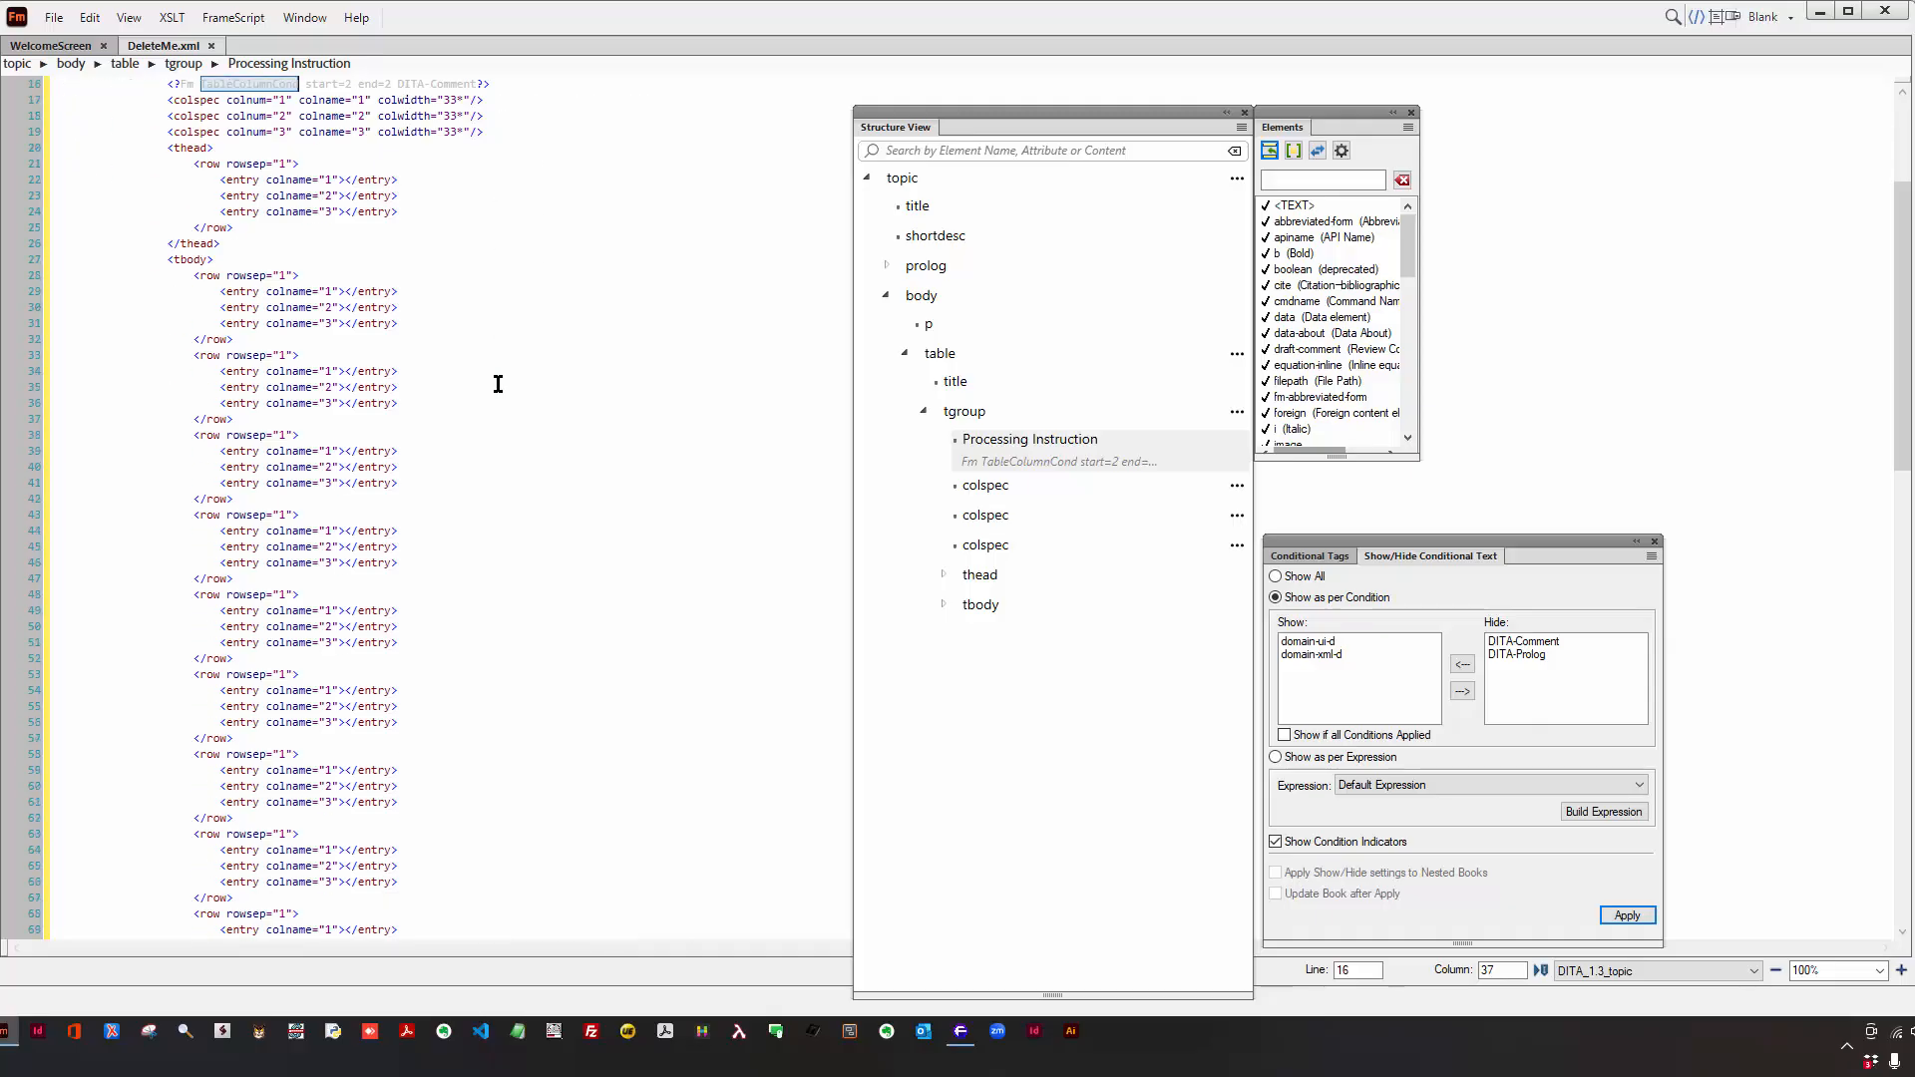
scroll(498, 384, up, 5)
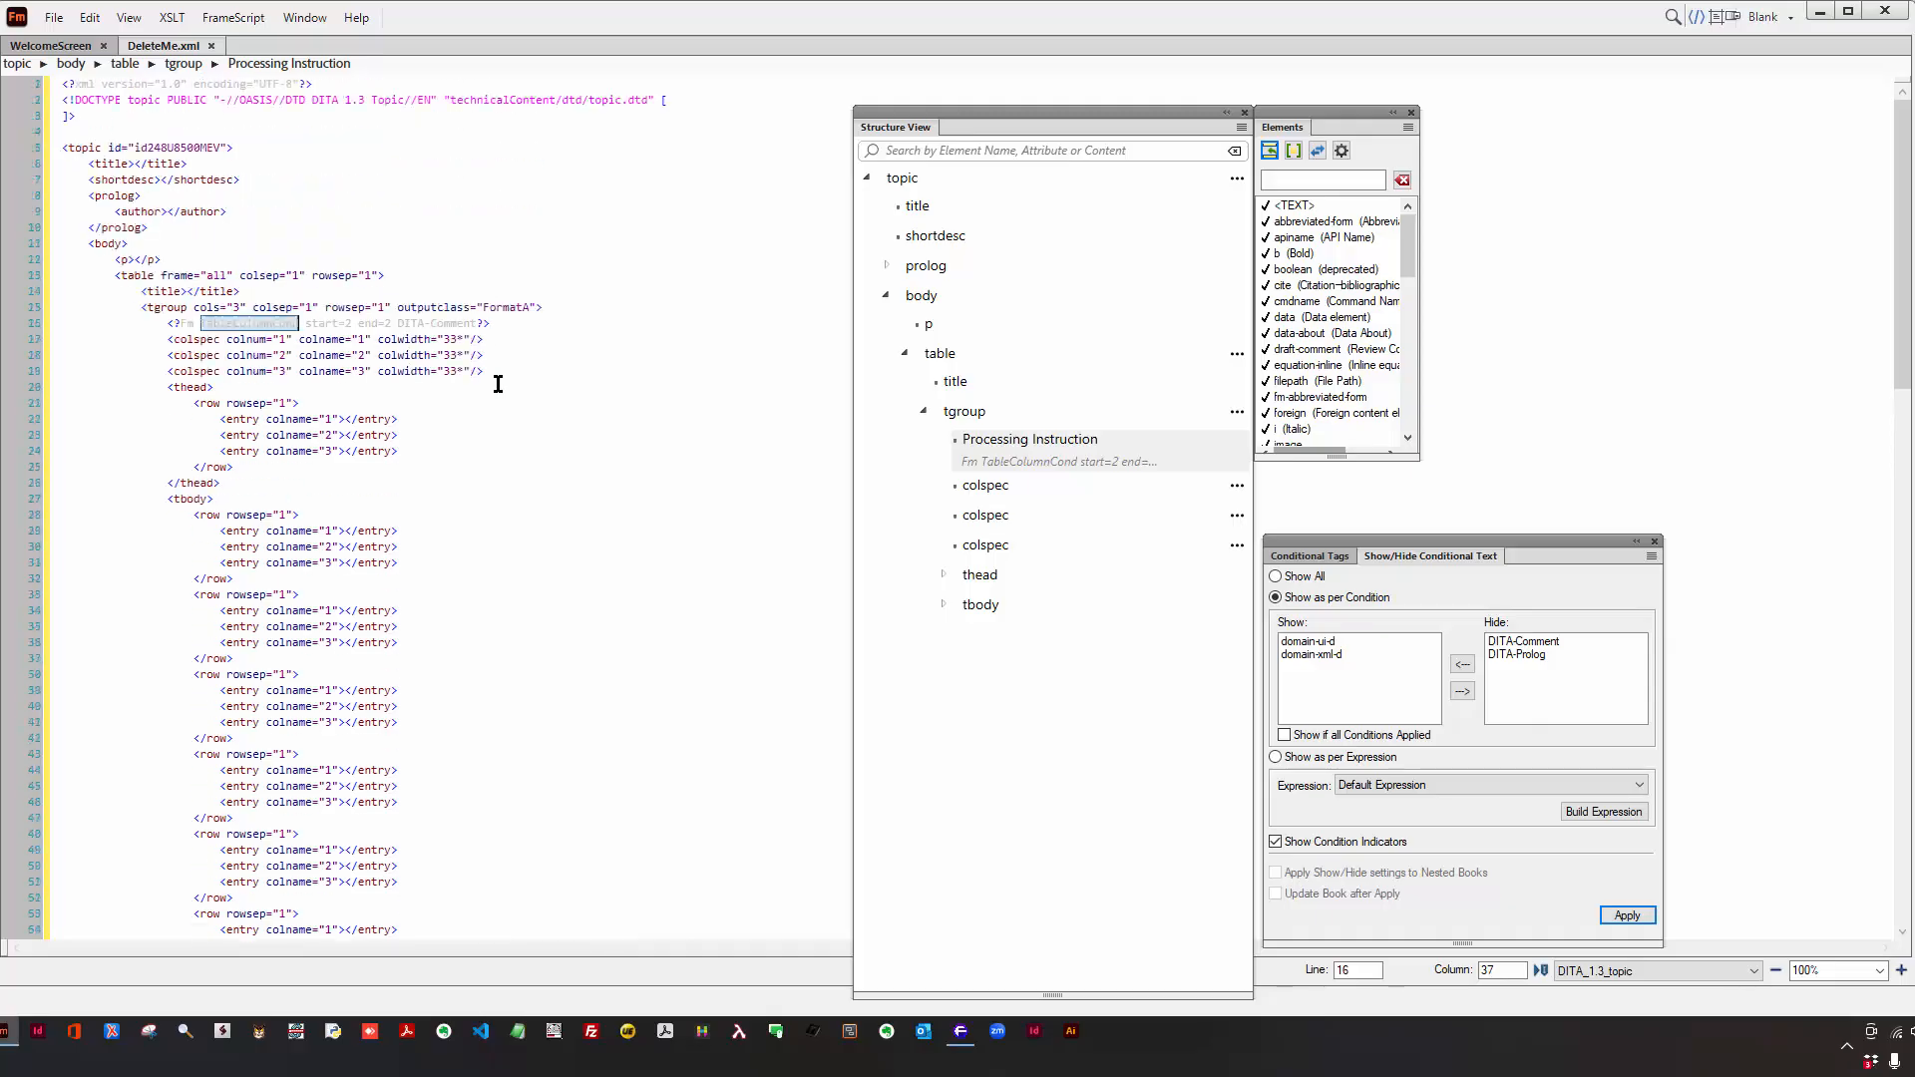
- Set the colwidth of the first and second colspec elements to 49.5* and of the third to 1*
double_click(451, 340)
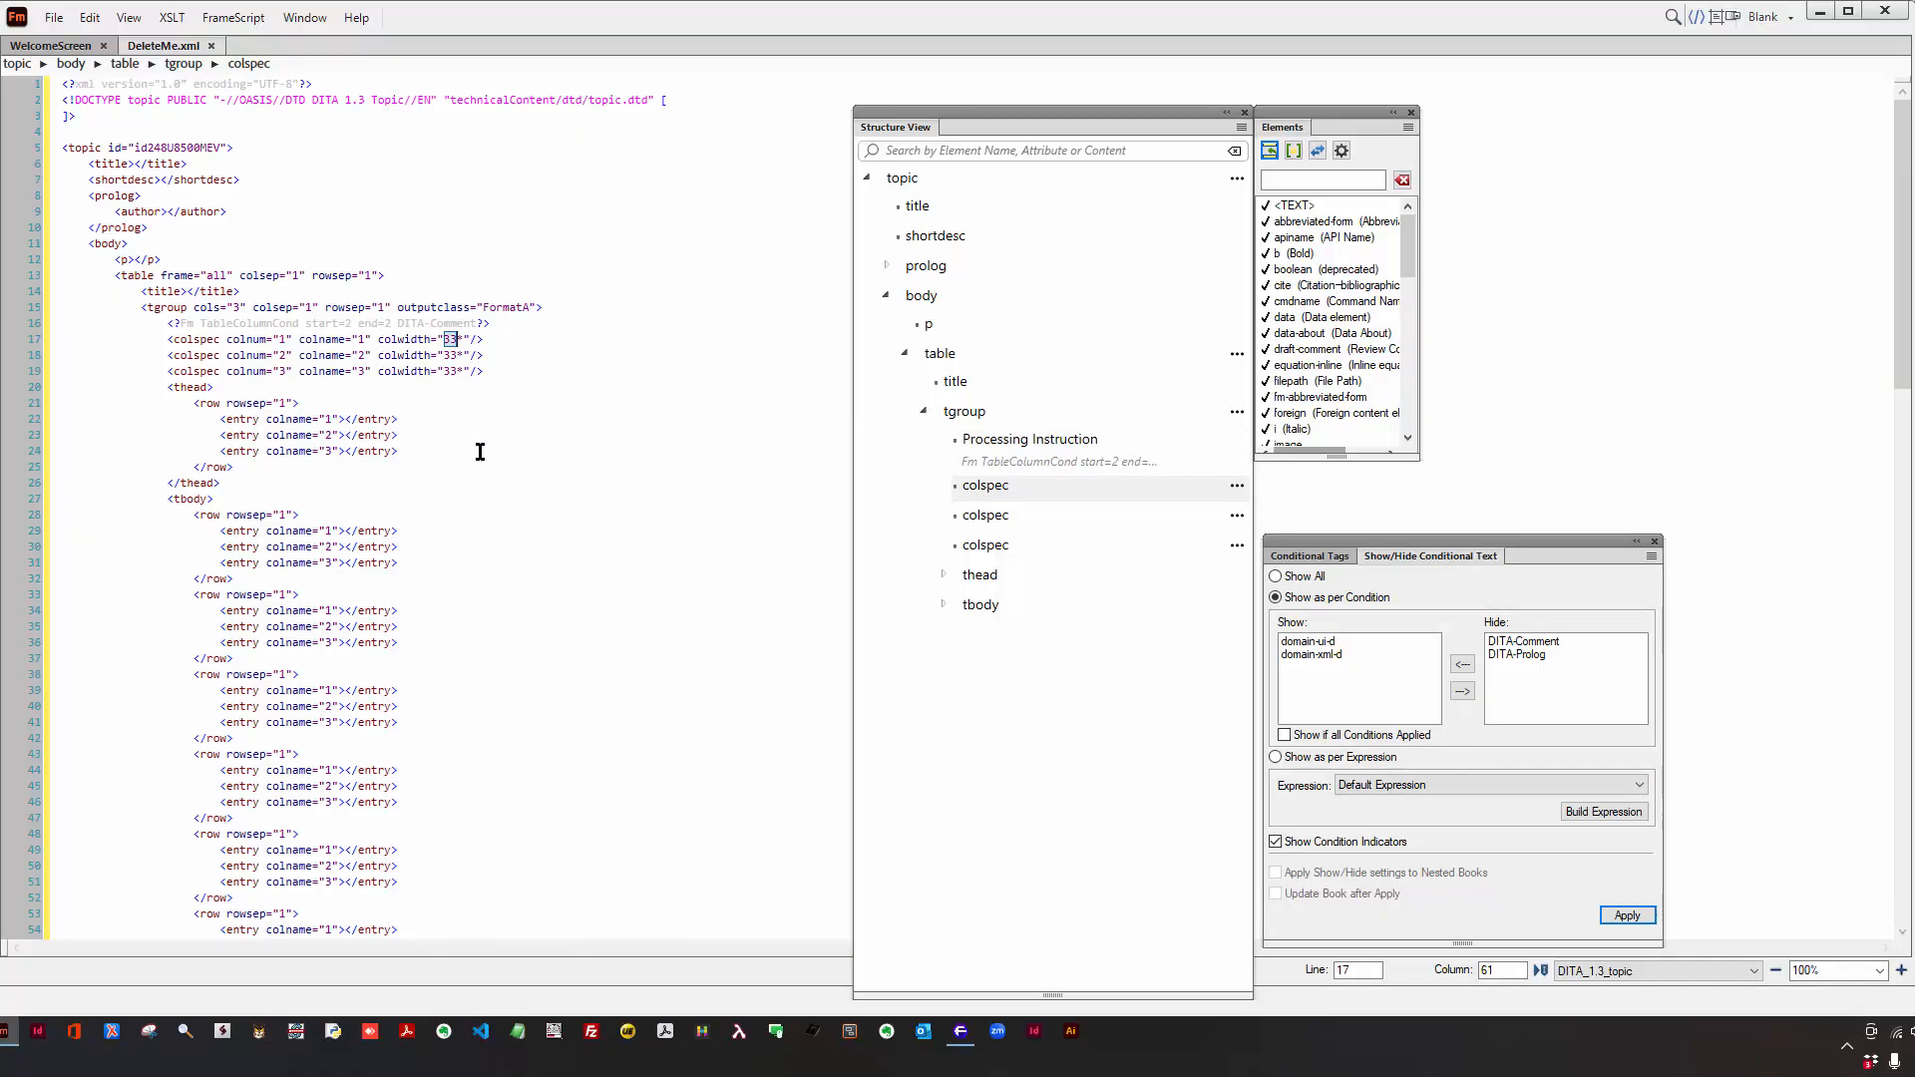
text(49)
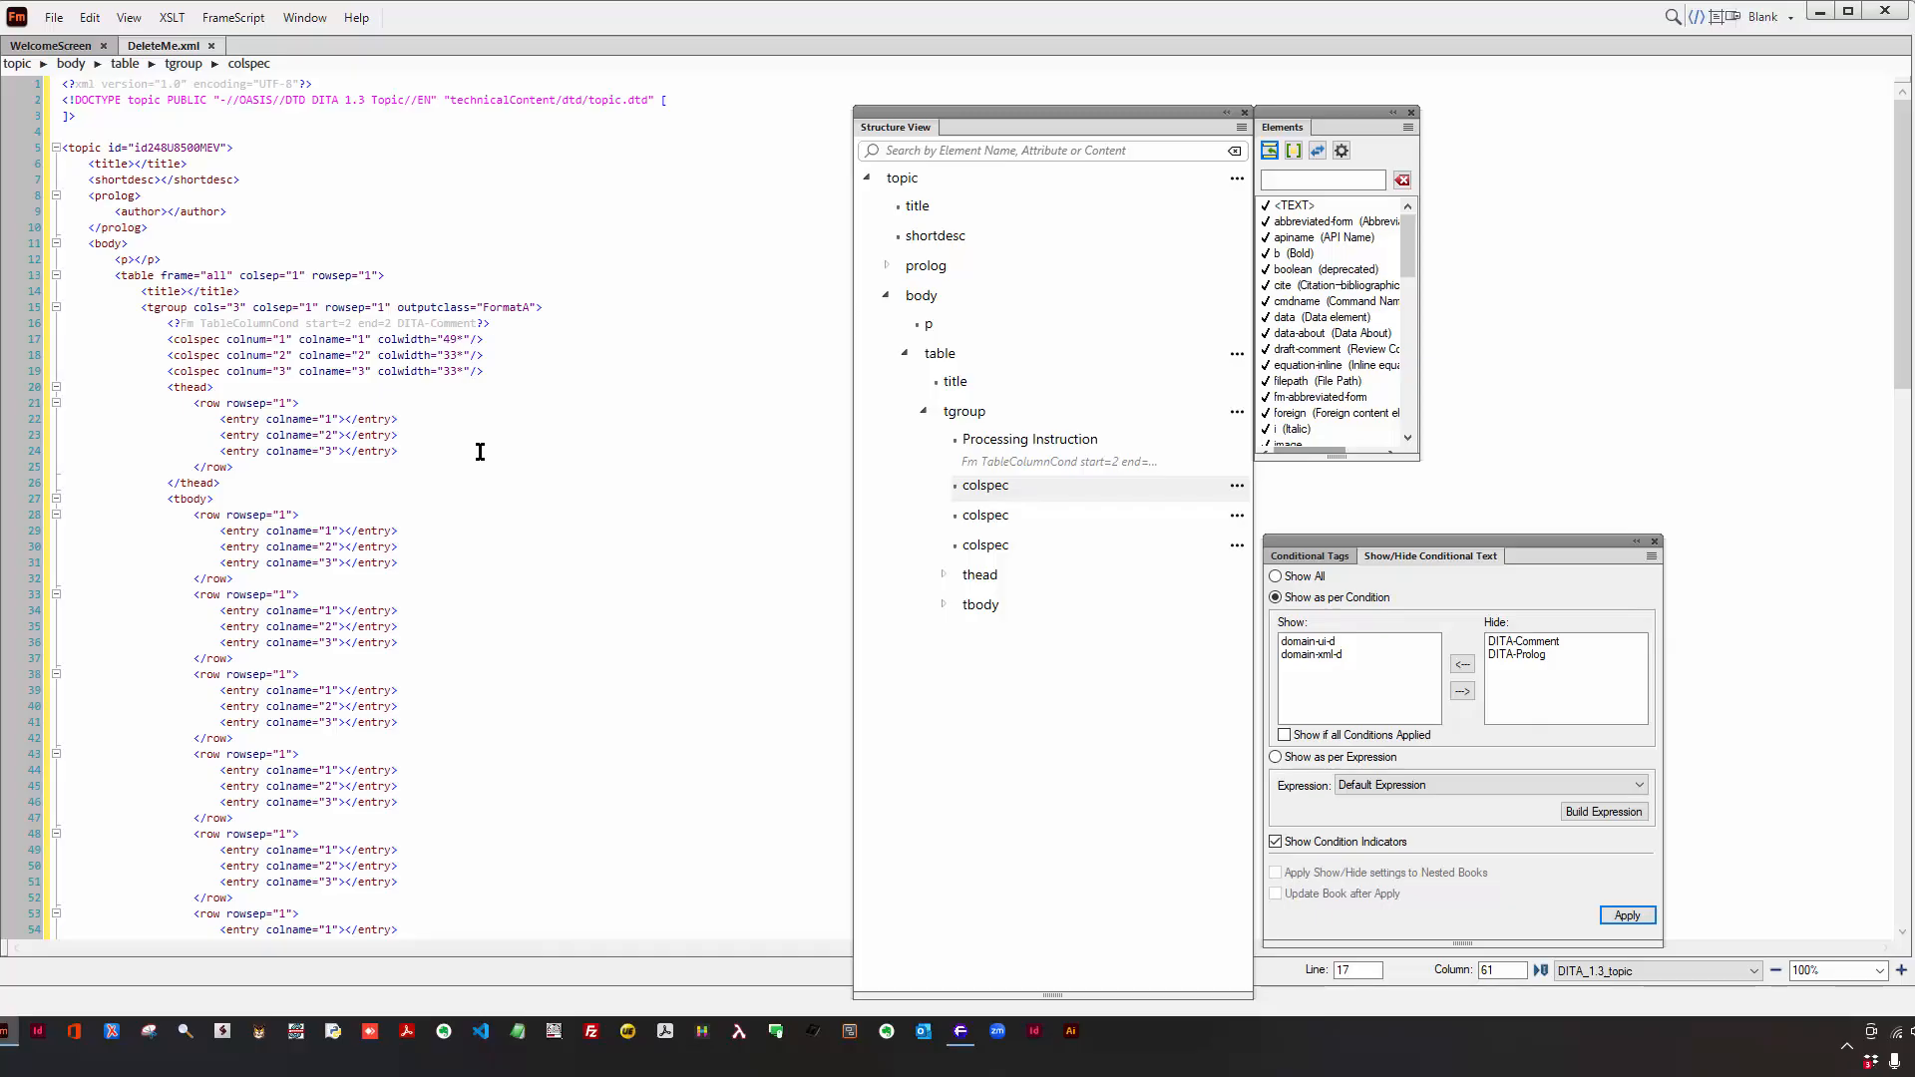
text(.5)
double_click(451, 356)
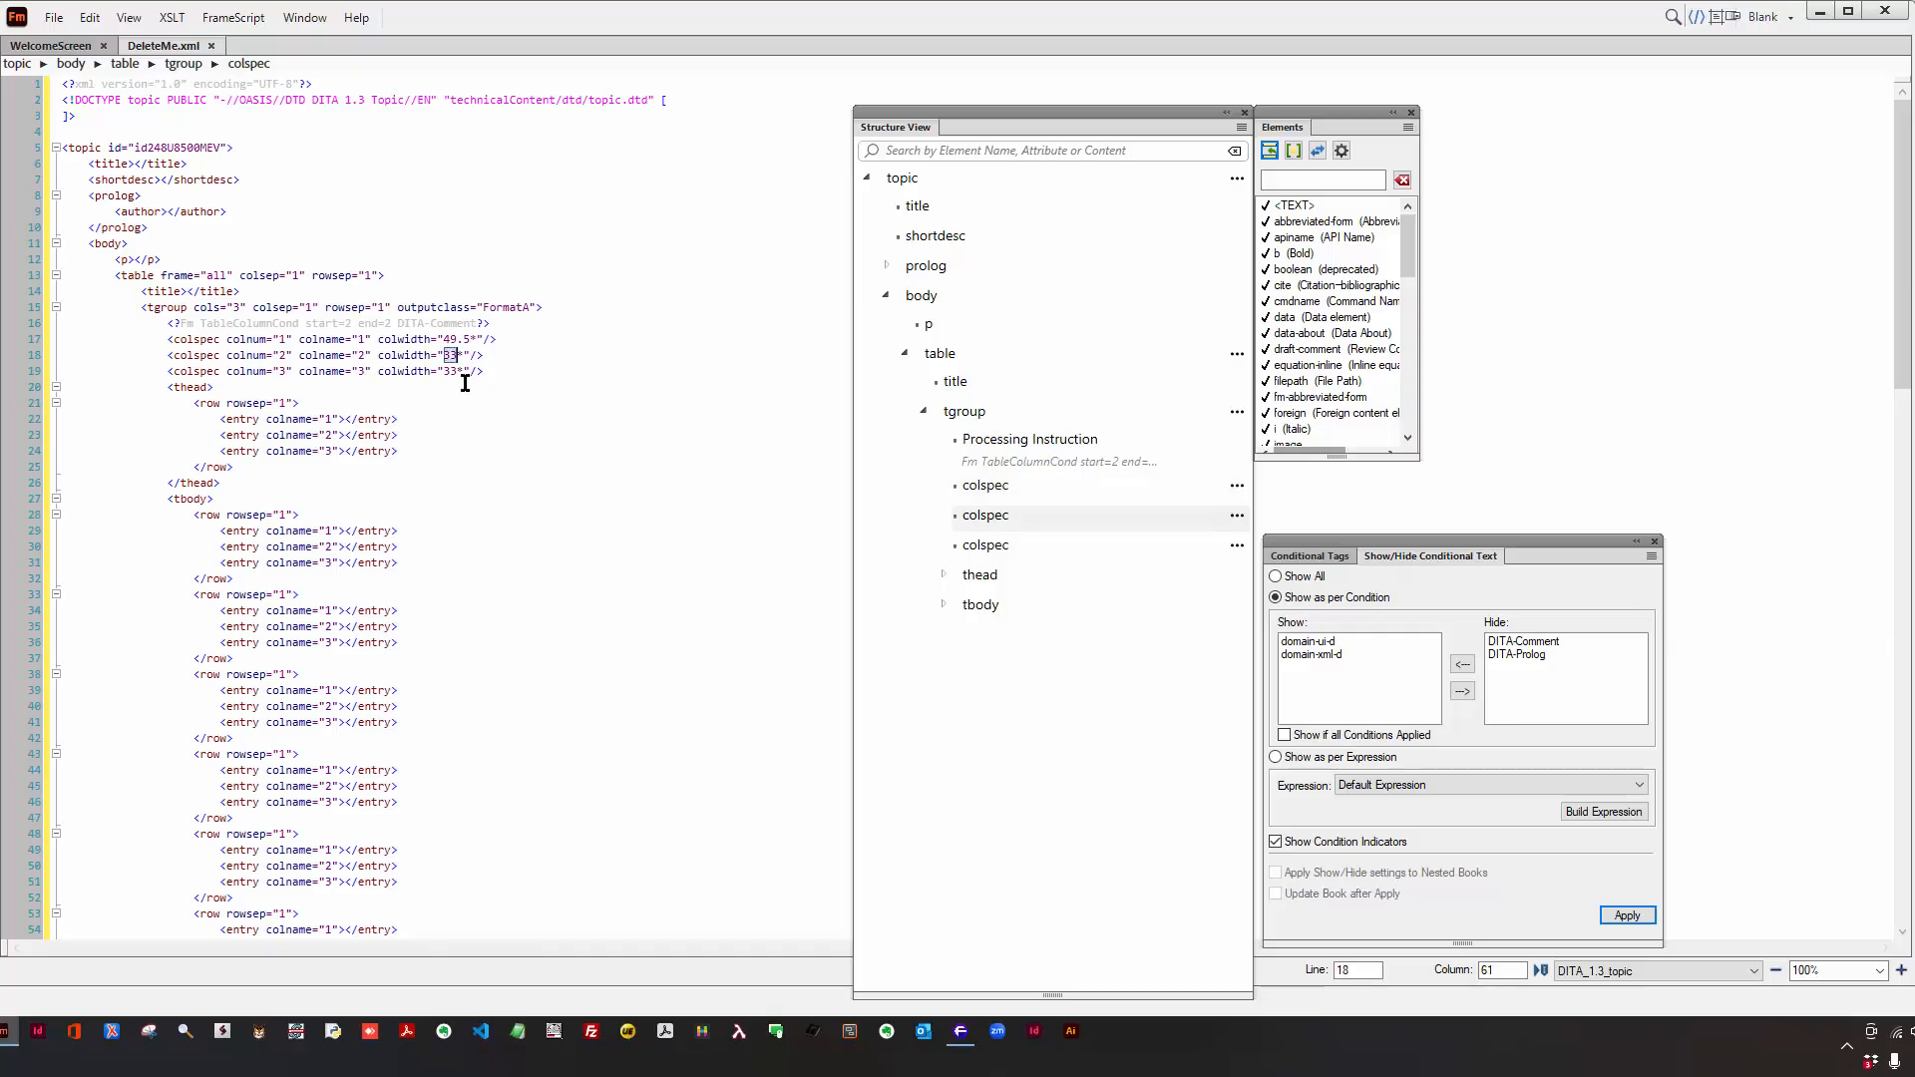
text(49.5)
double_click(452, 370)
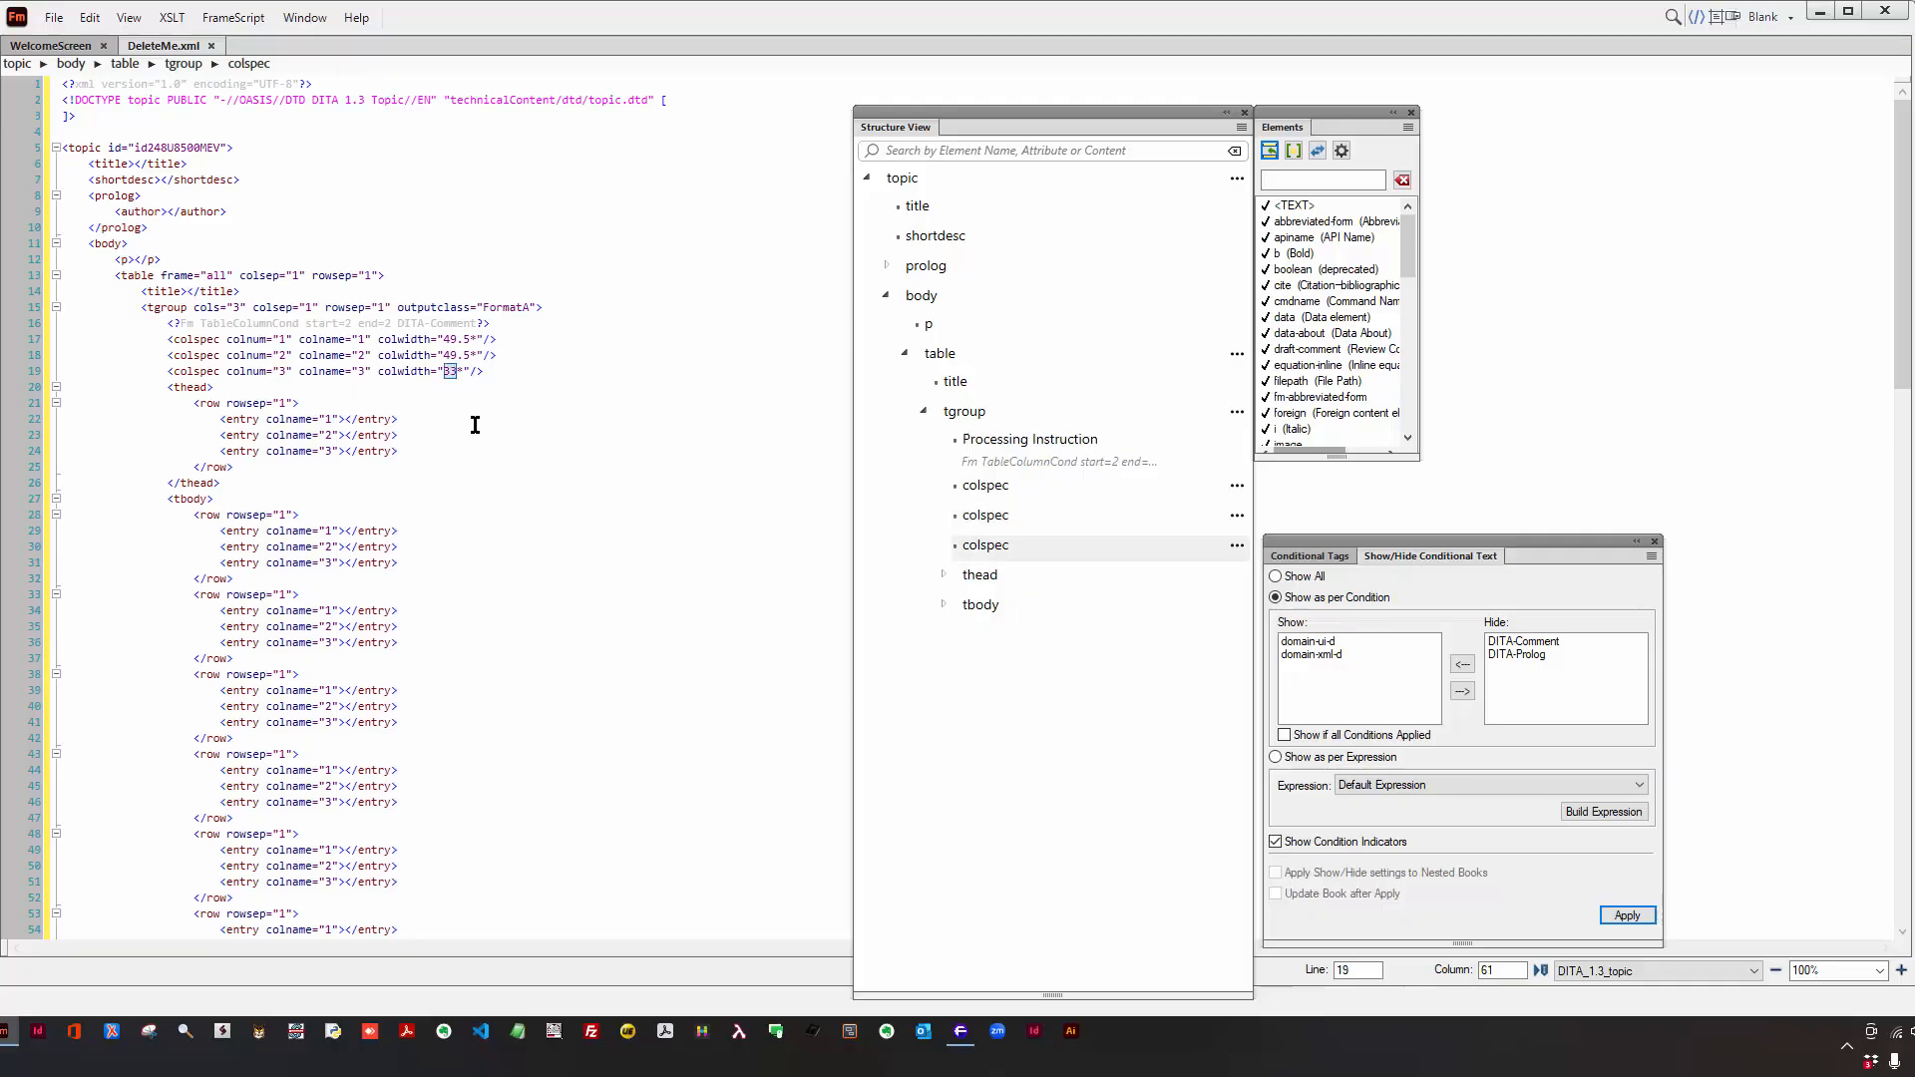
text(1)
- Return to WYSIWYG view and save DeleteMe.xml
click(1716, 20)
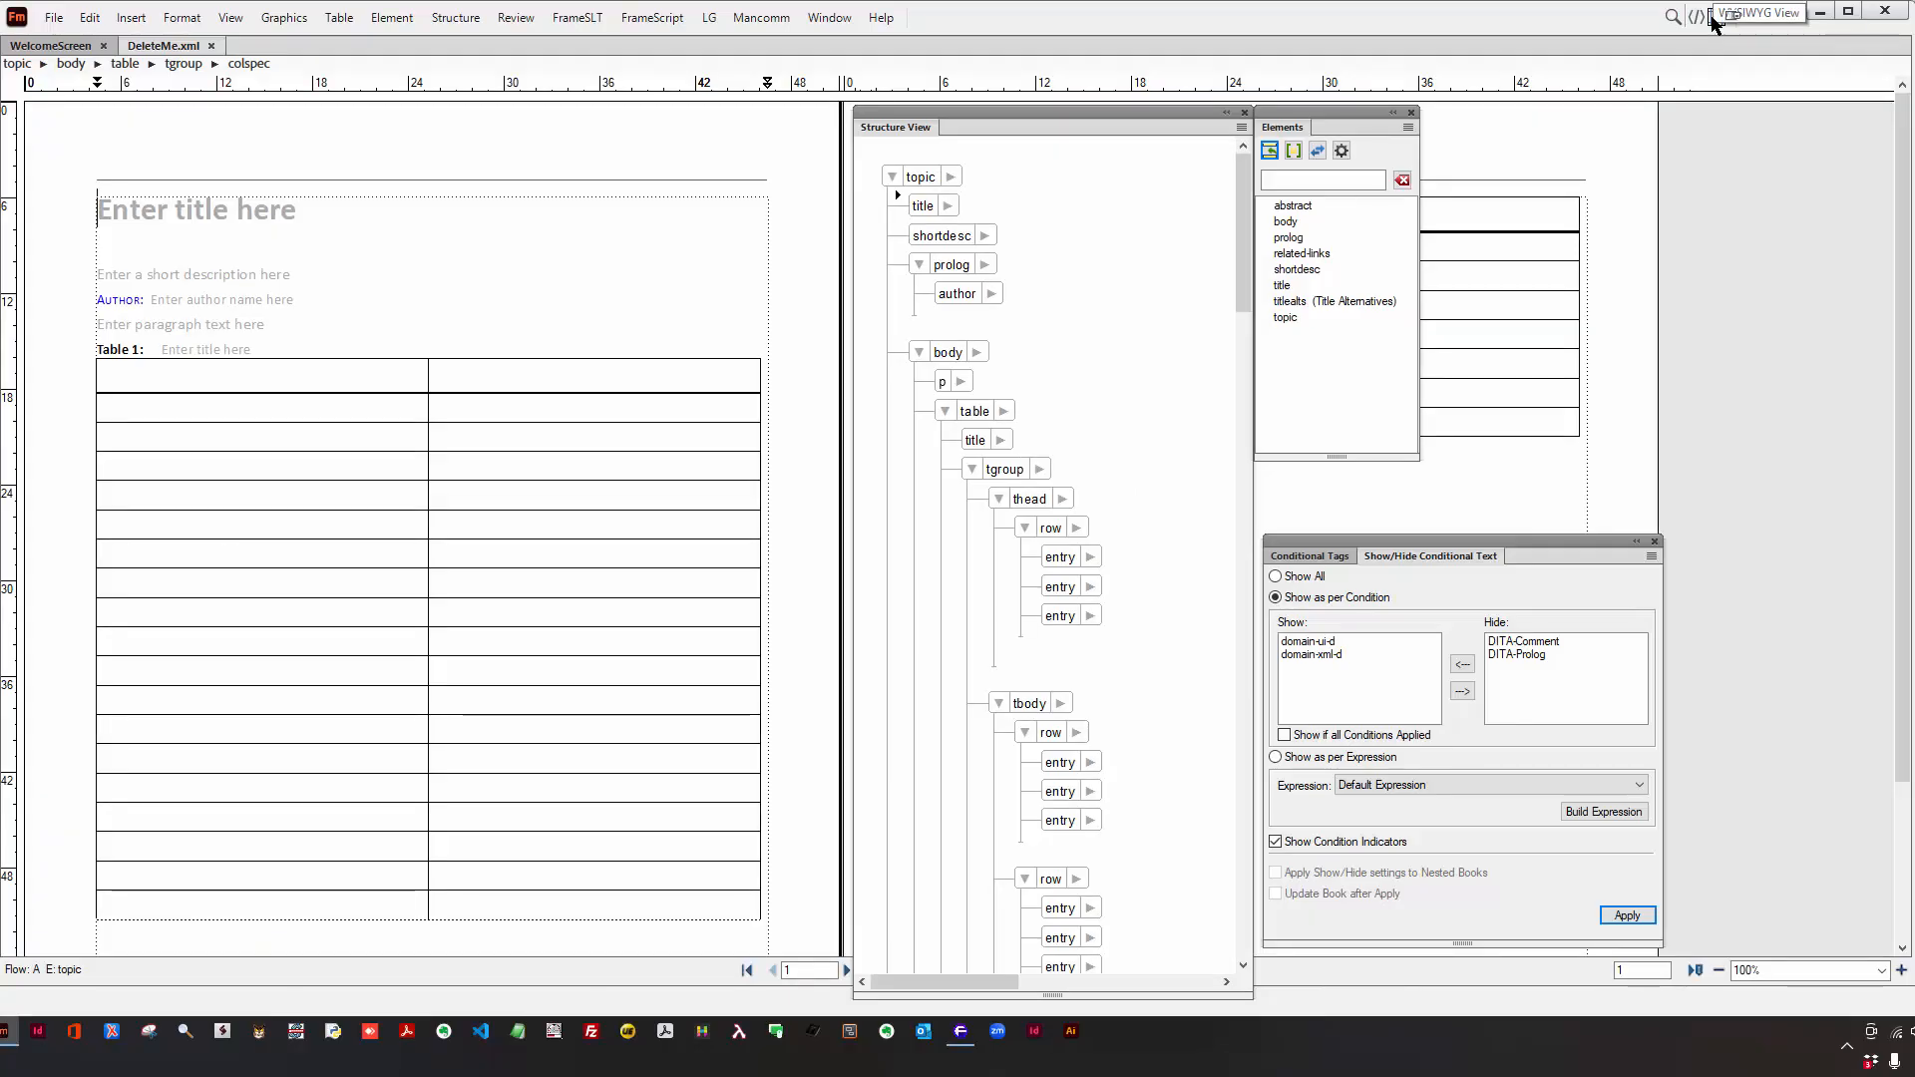
click(54, 17)
click(80, 134)
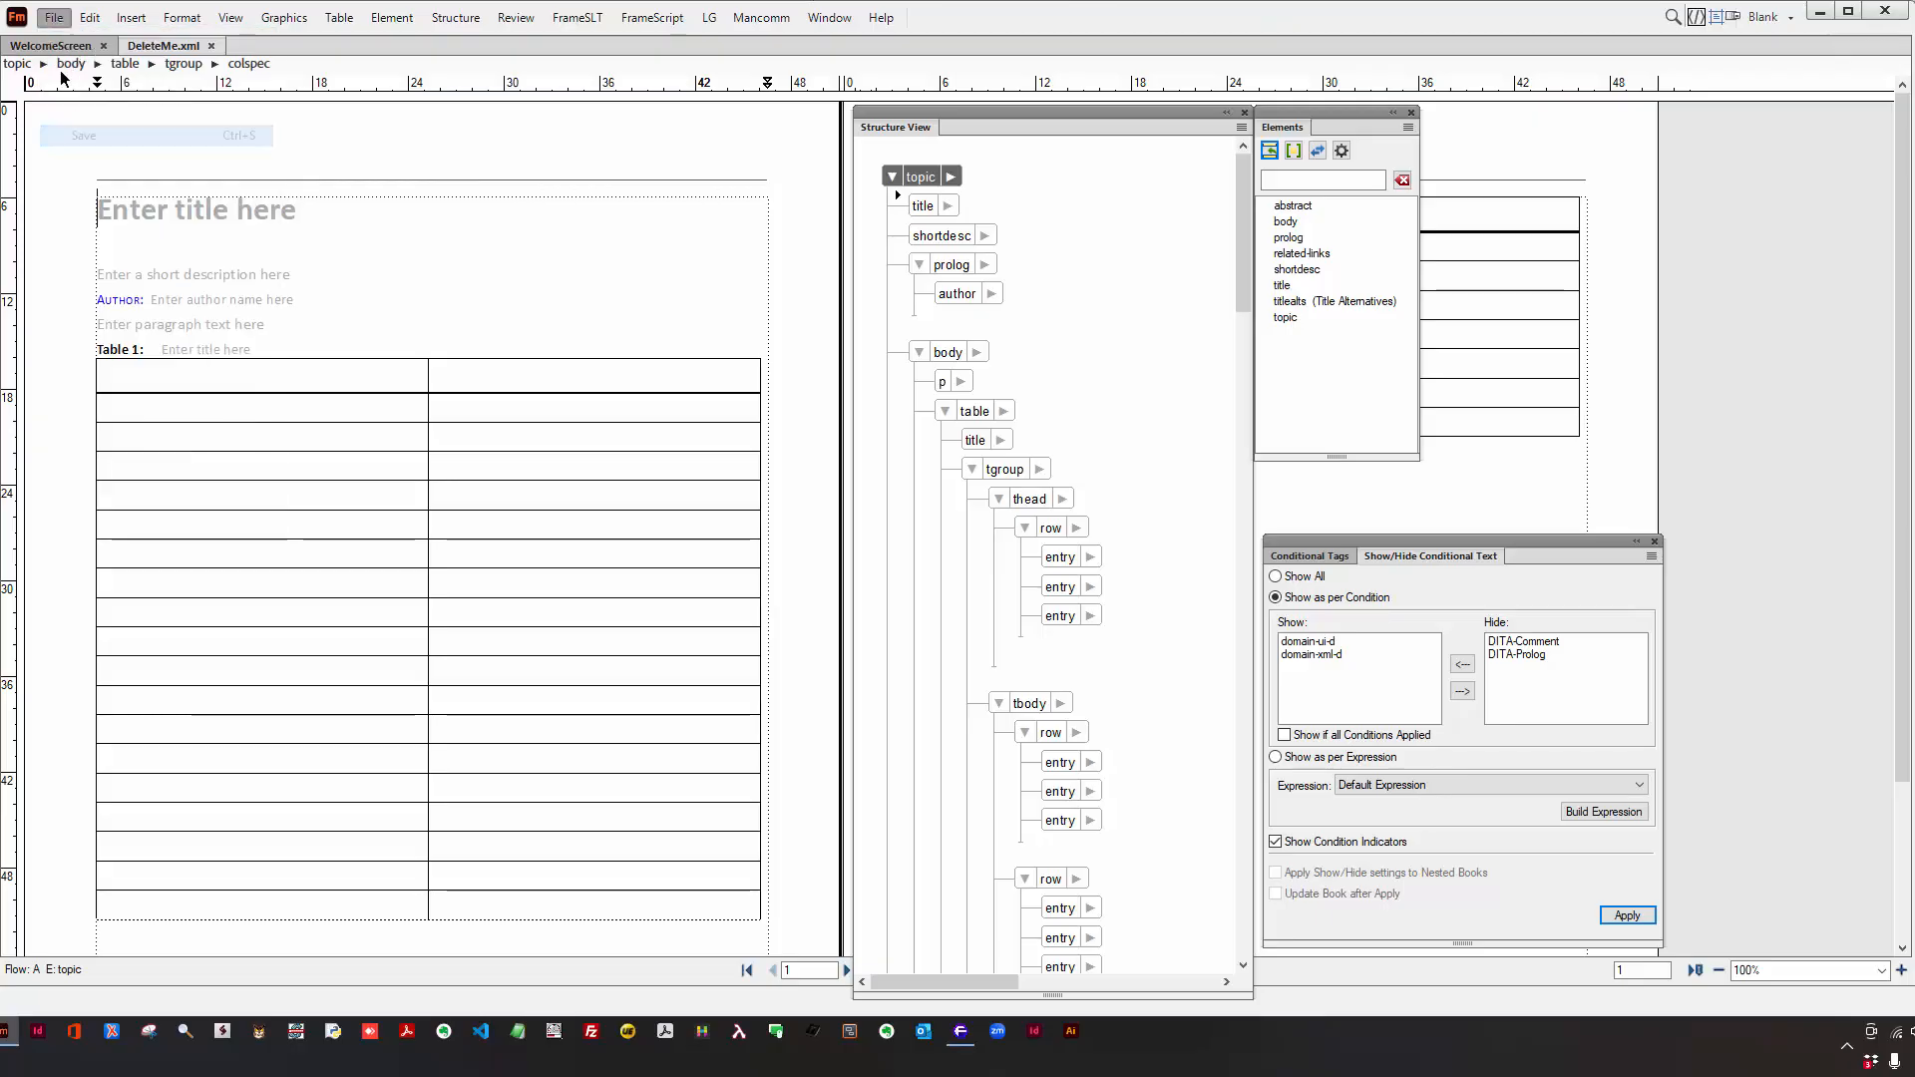
- Close the saved DeleteMe.xml and open it again from the recent items
click(58, 18)
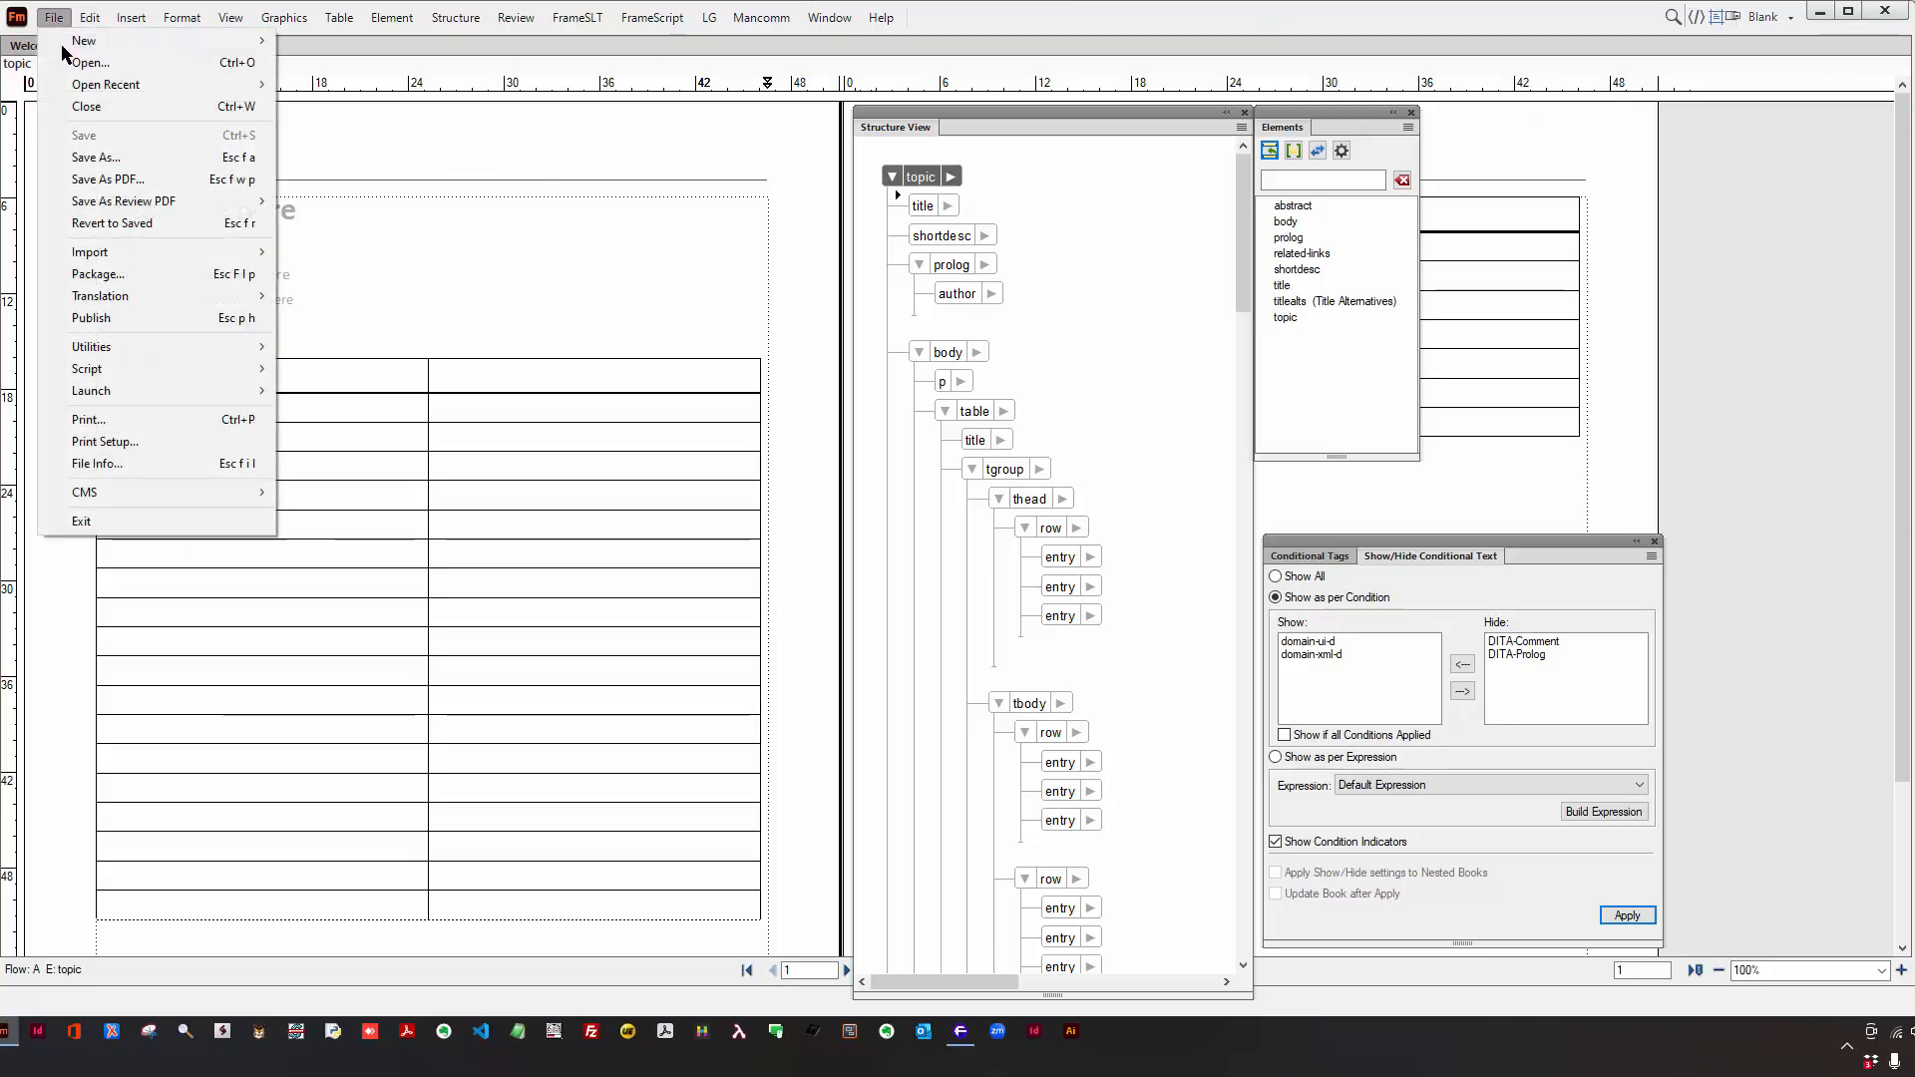
click(80, 106)
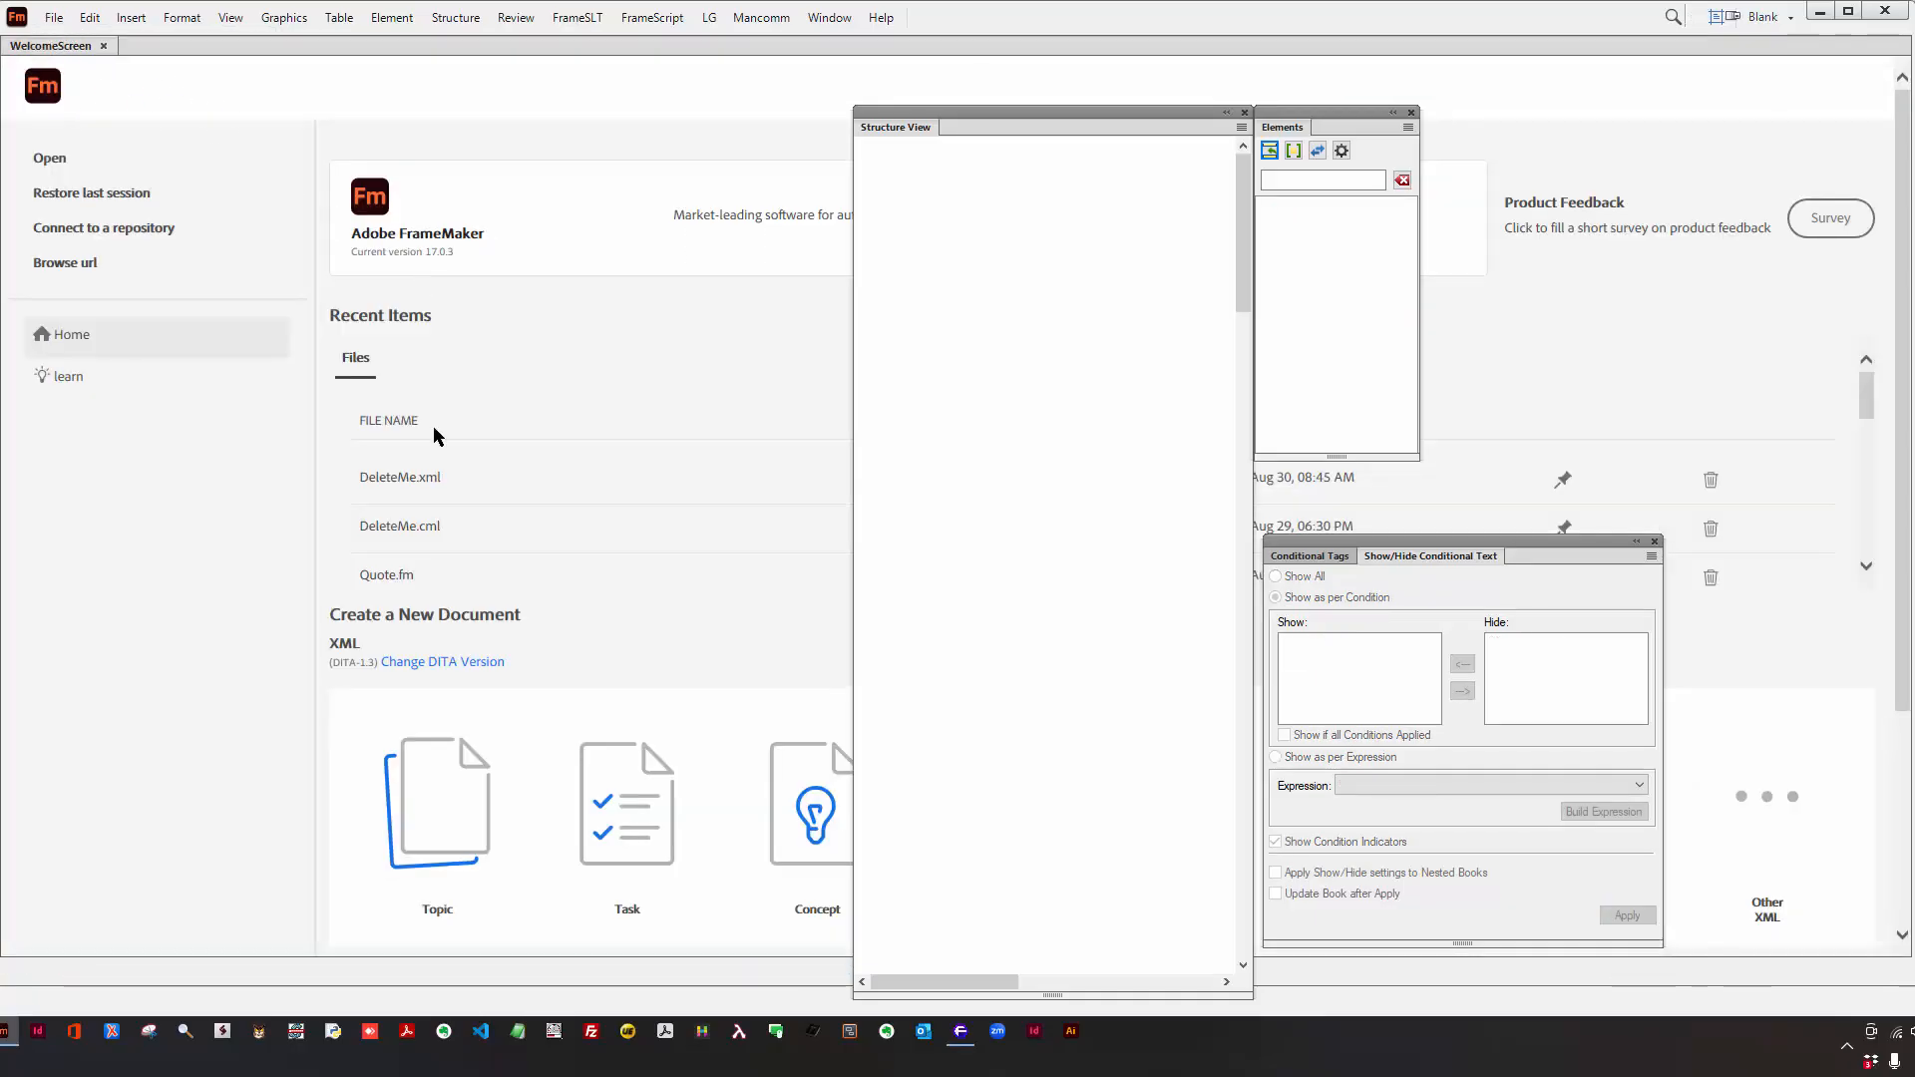
click(400, 481)
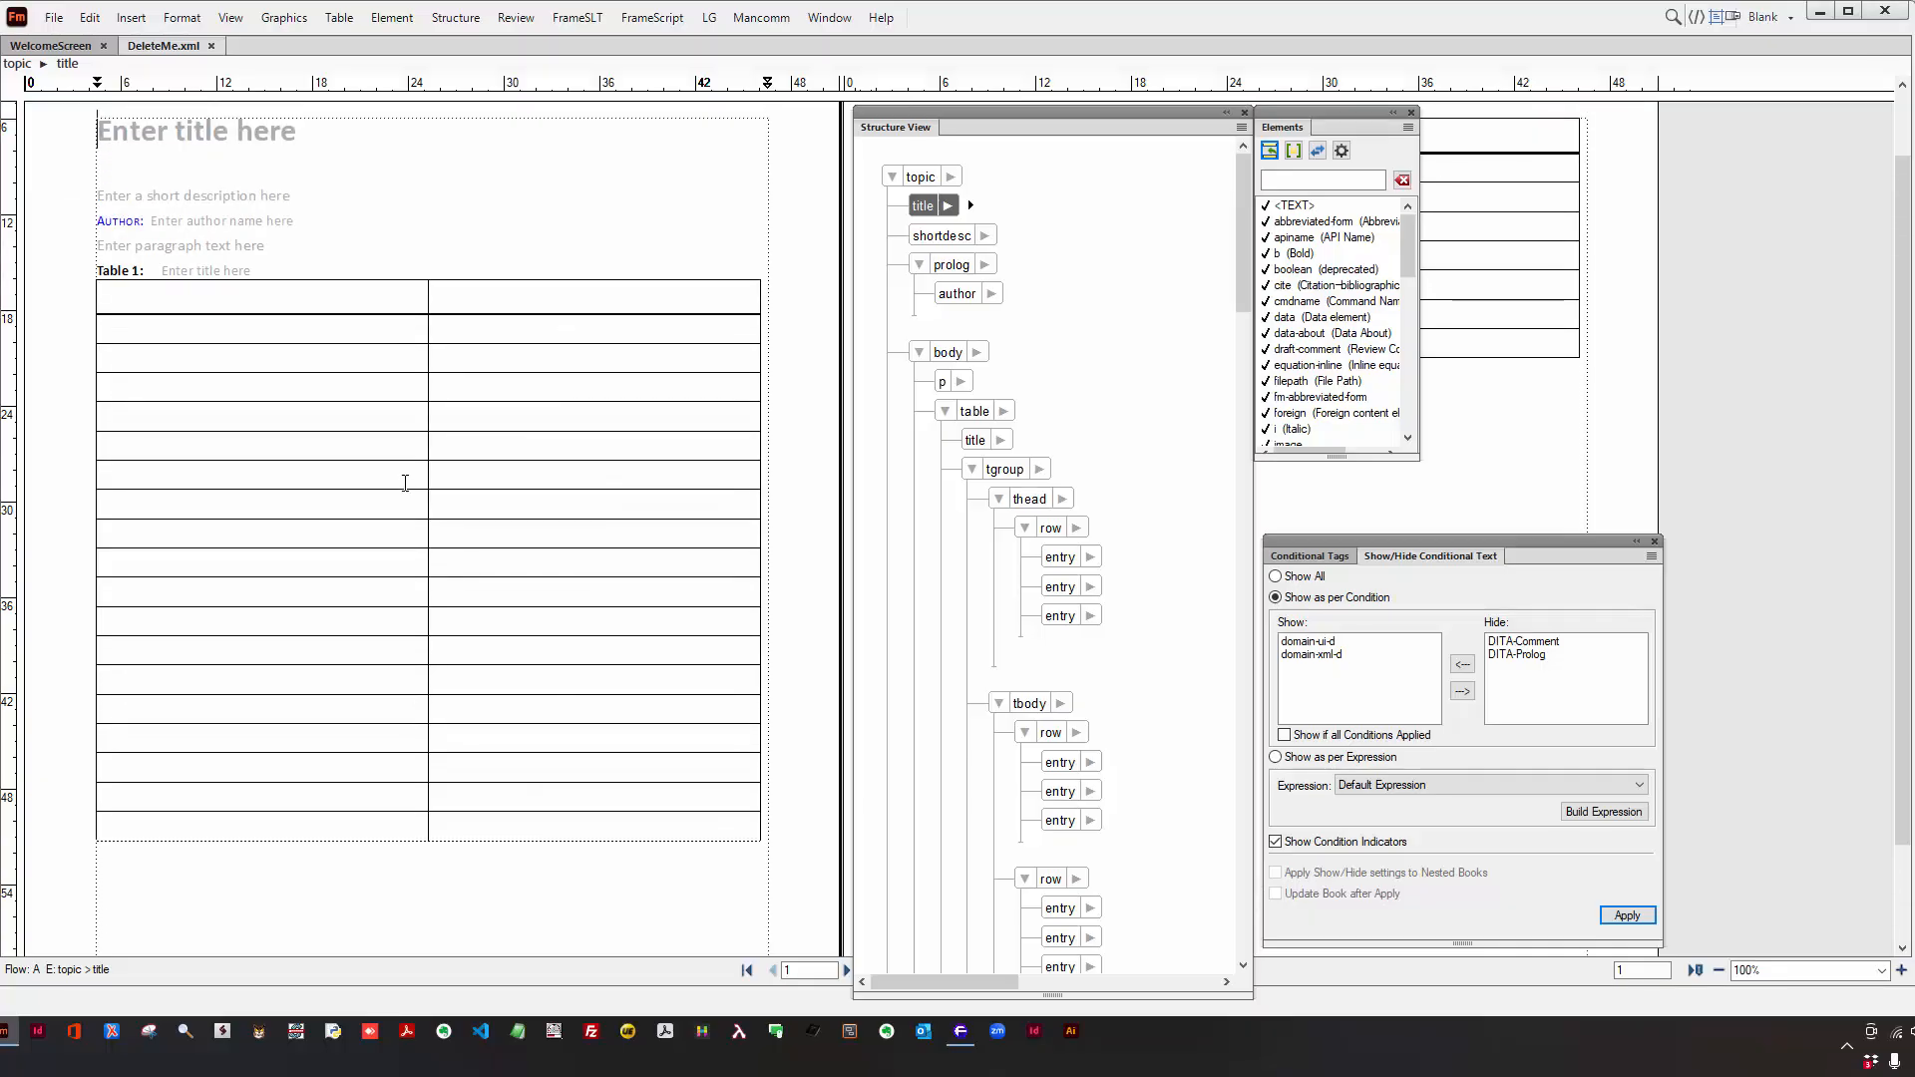
- Set the reopened document's page scrolling to Vertical and check the two-column table across both pages
click(416, 474)
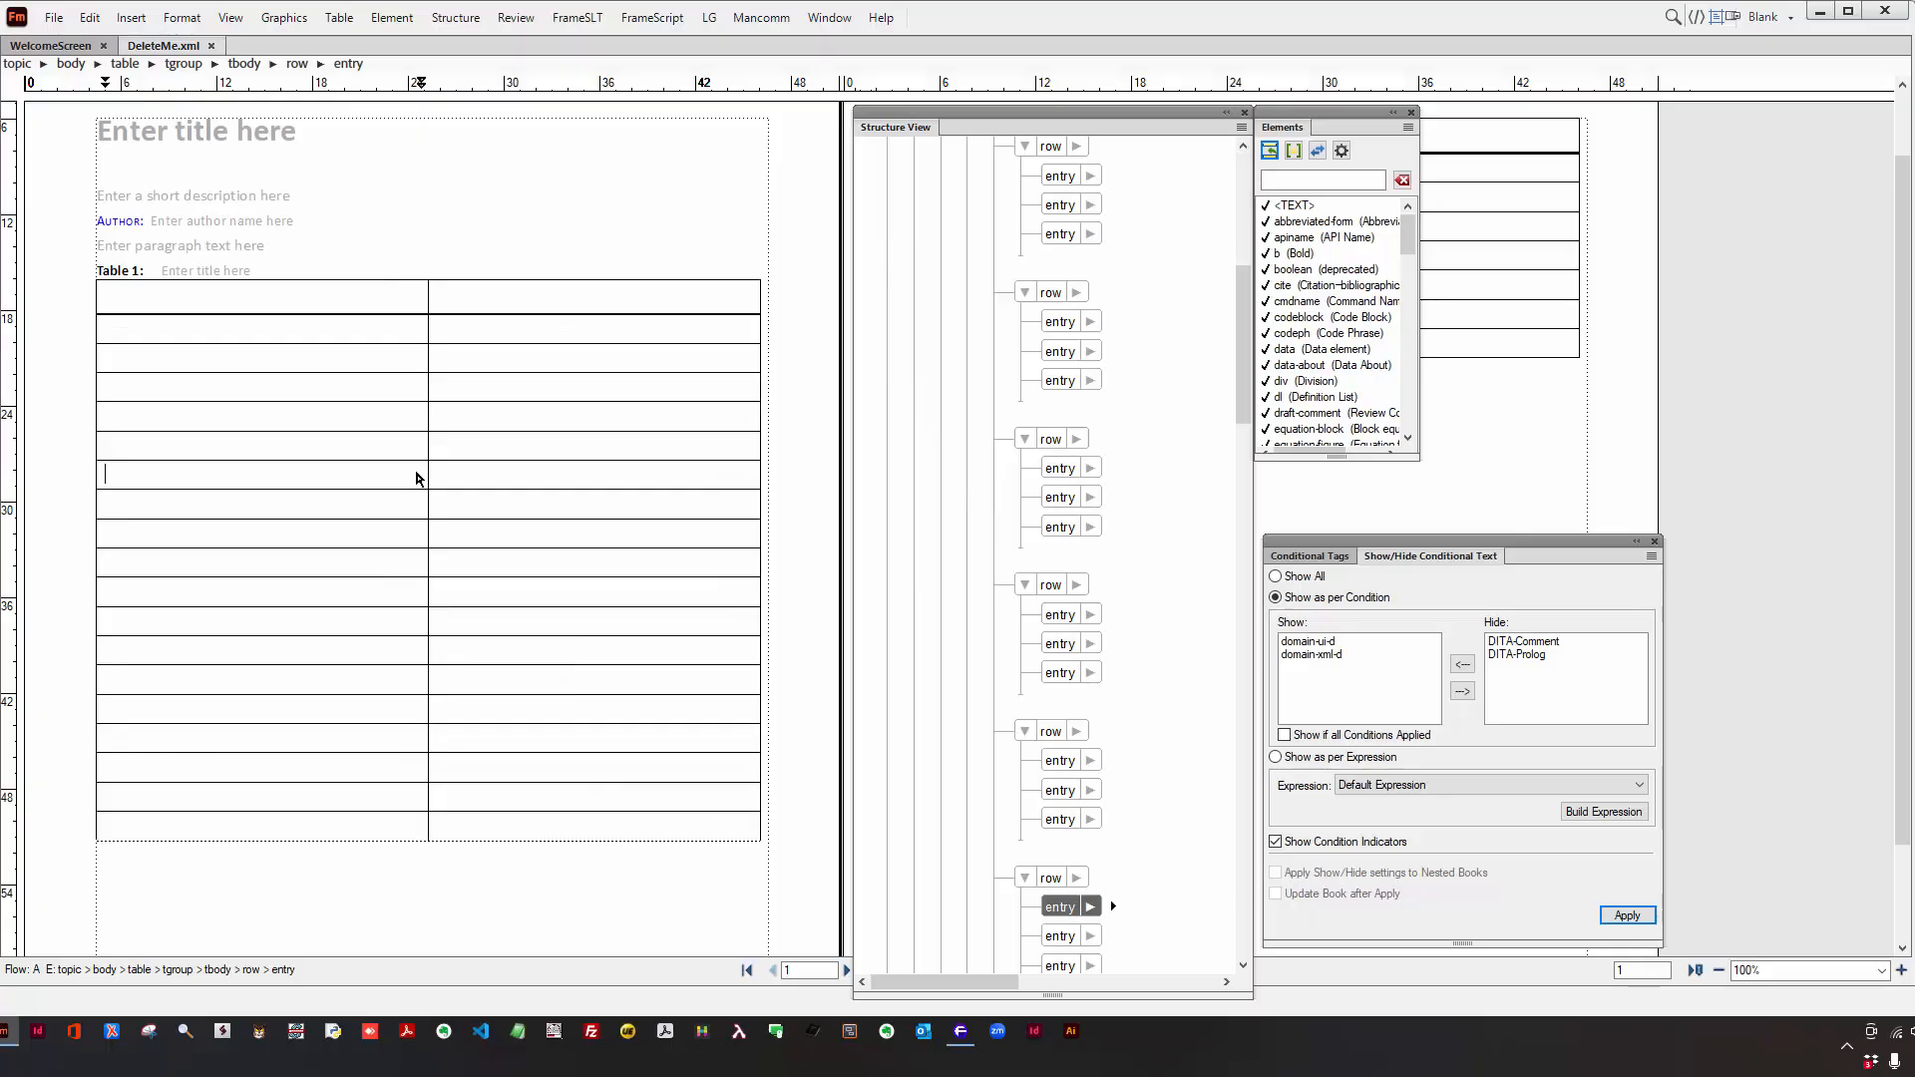
key(Escape)
key(v)
key(o)
click(844, 347)
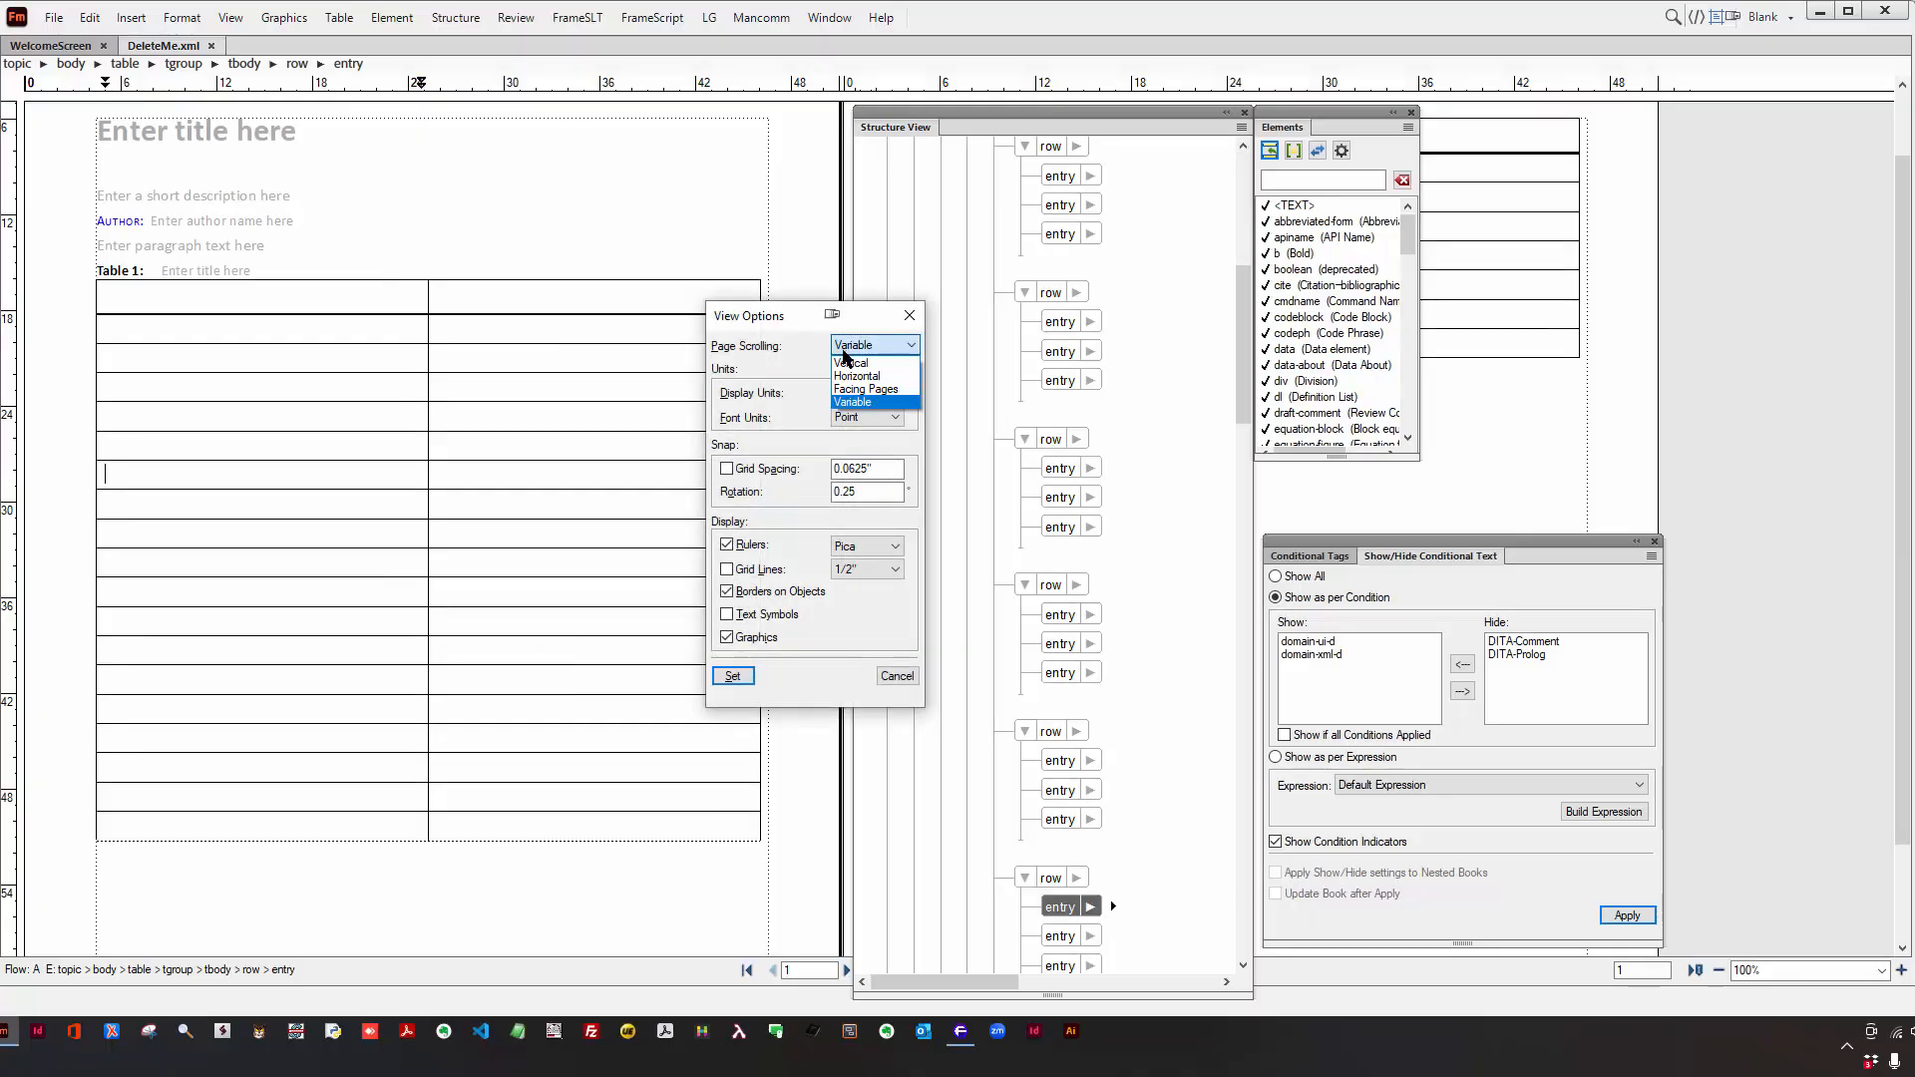
click(841, 355)
click(731, 676)
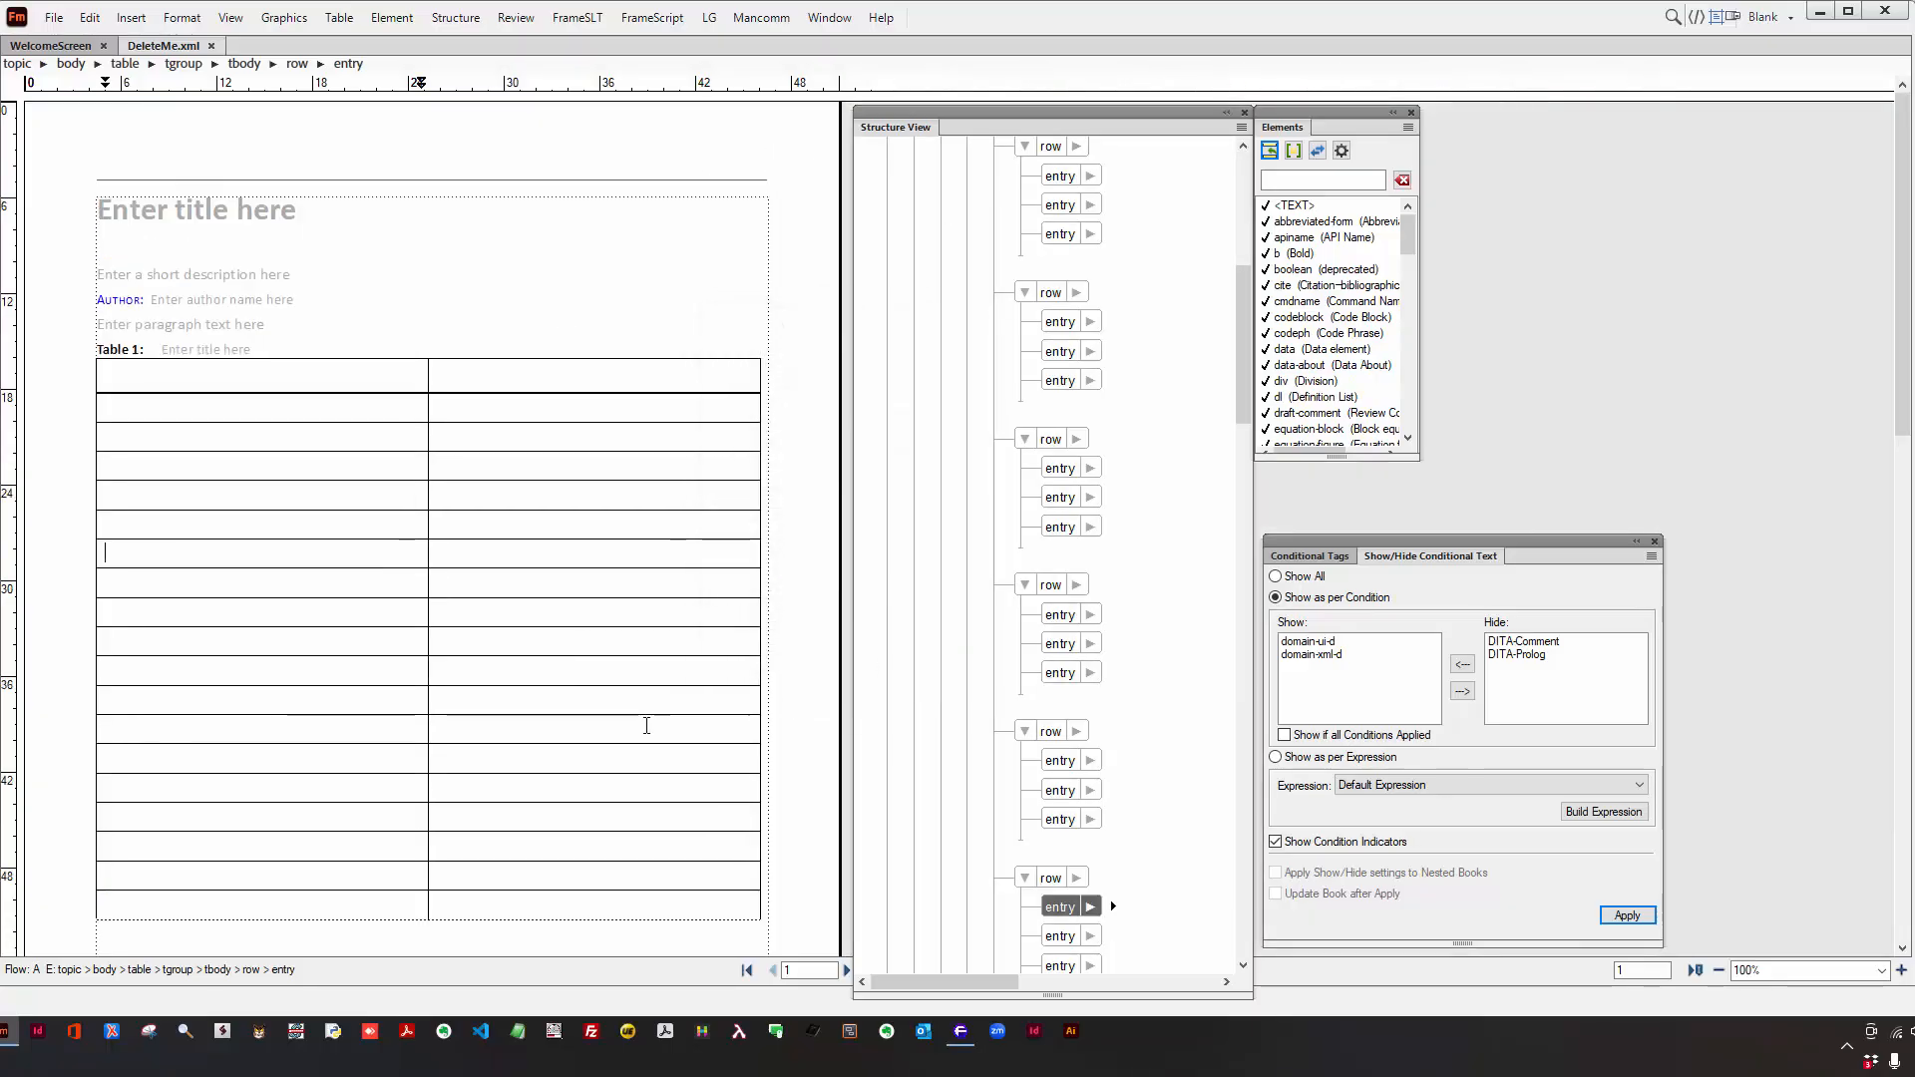
scroll(646, 724, down, 2)
scroll(646, 726, down, 10)
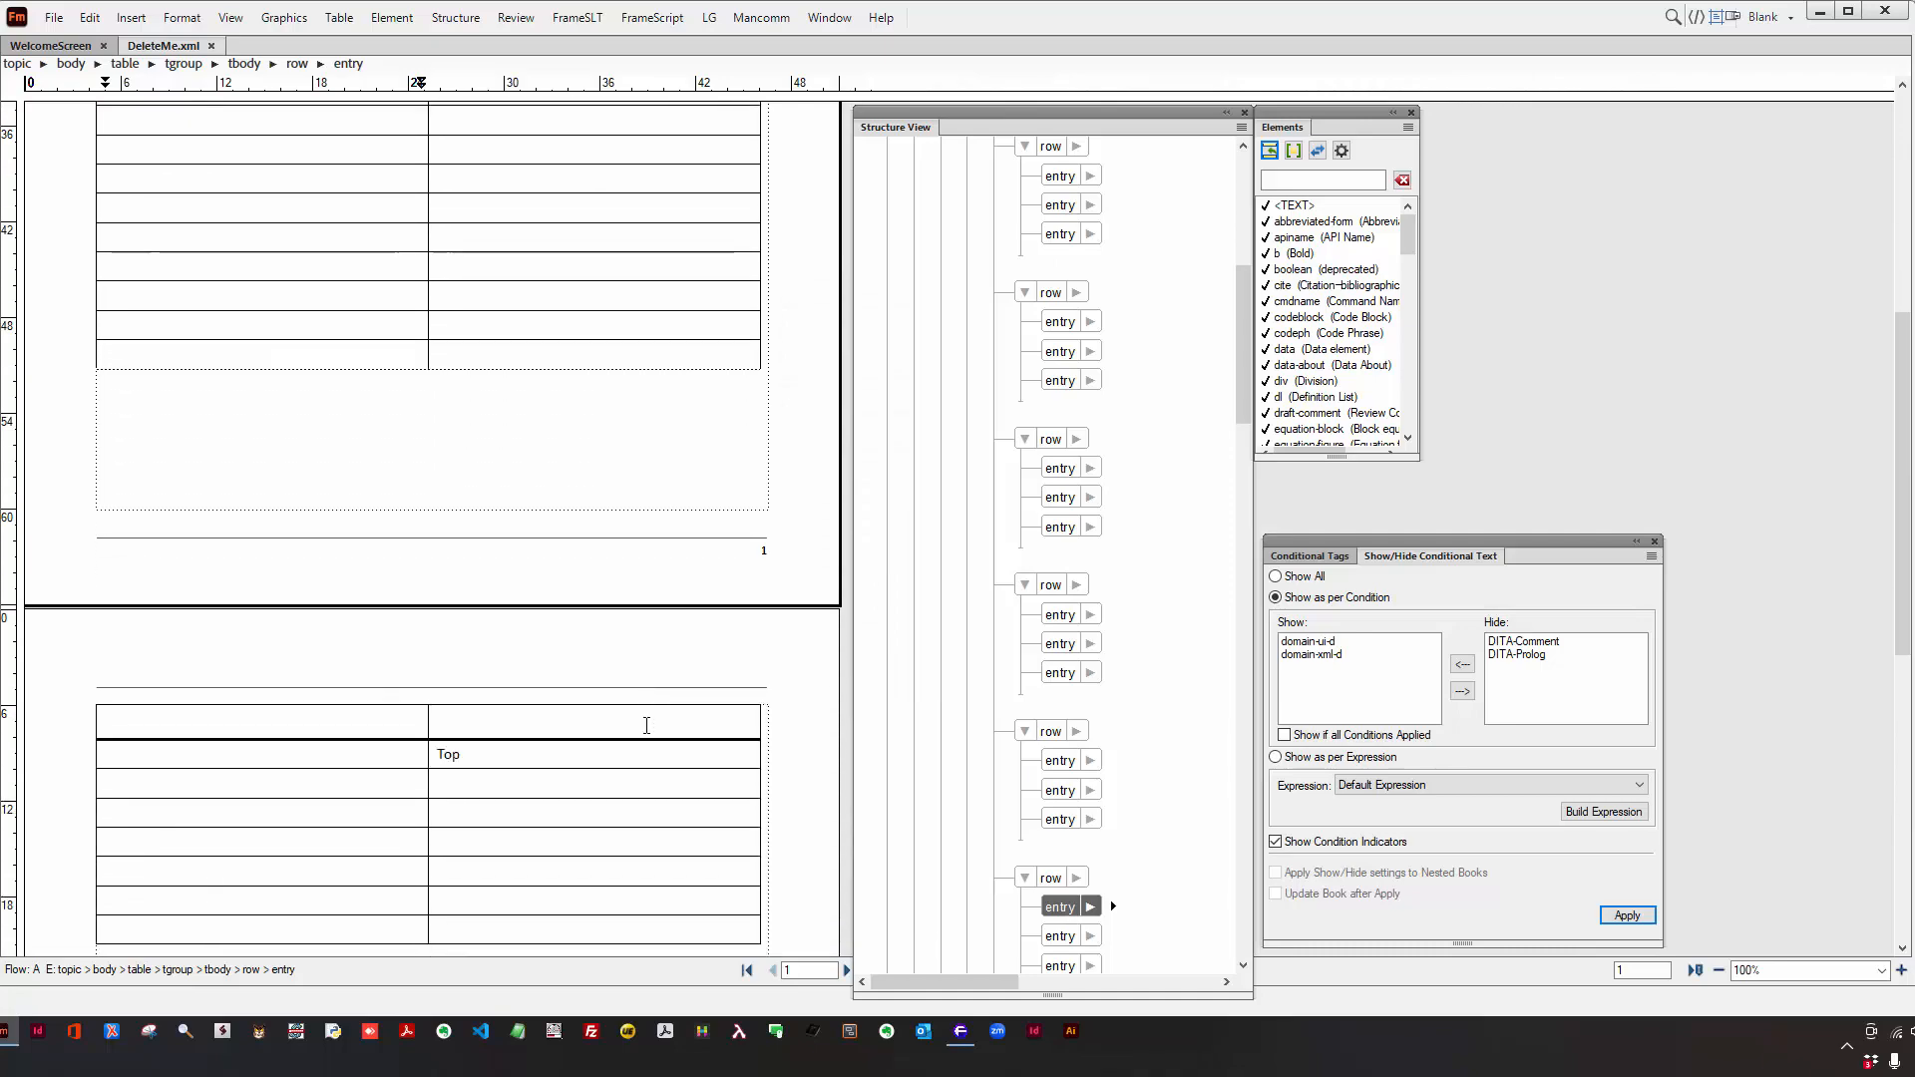